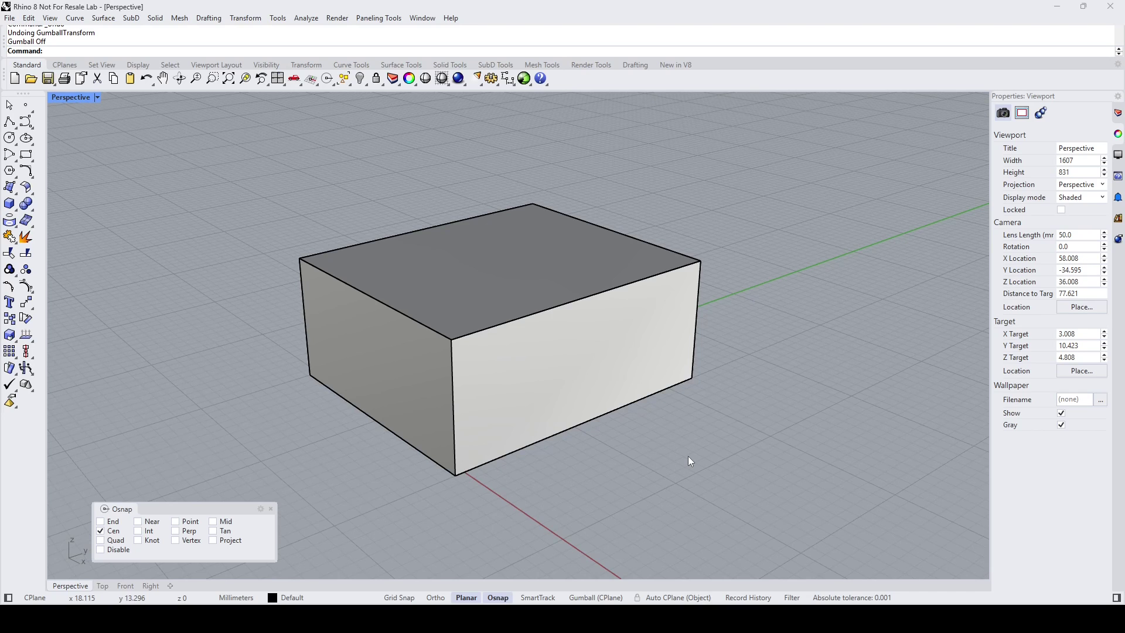
# Turn on the Gumball and select the box to show its transform handles.
pyautogui.moveTo(663, 451)
pyautogui.mouseDown(button='right')
pyautogui.moveTo(641, 454)
pyautogui.moveTo(647, 423)
pyautogui.moveTo(648, 446)
pyautogui.mouseUp(button='right')
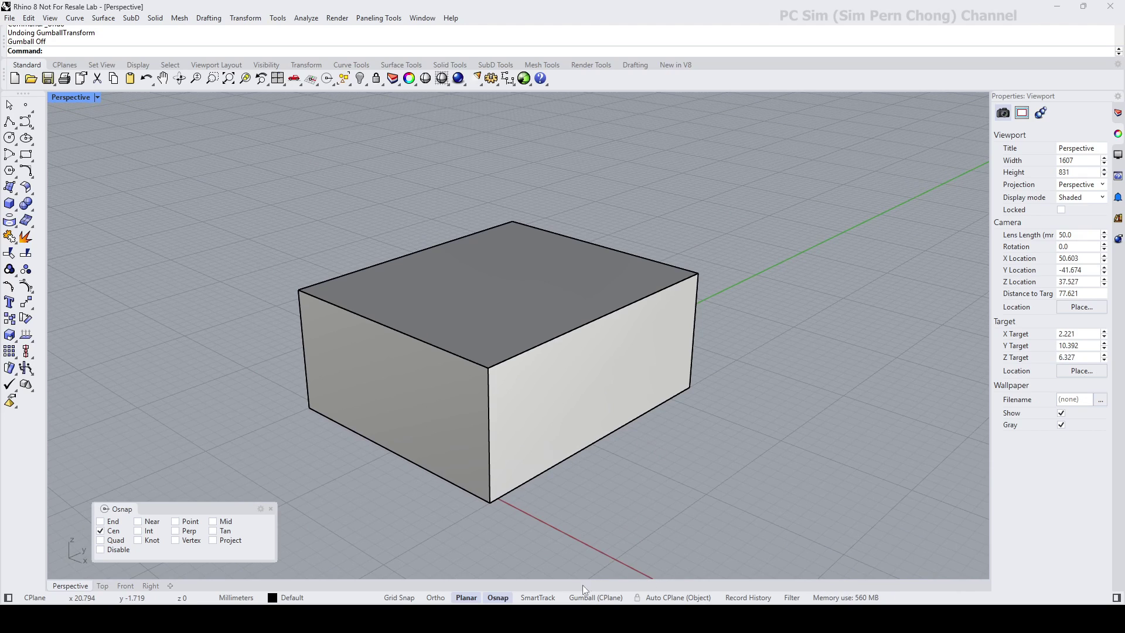
pyautogui.click(596, 597)
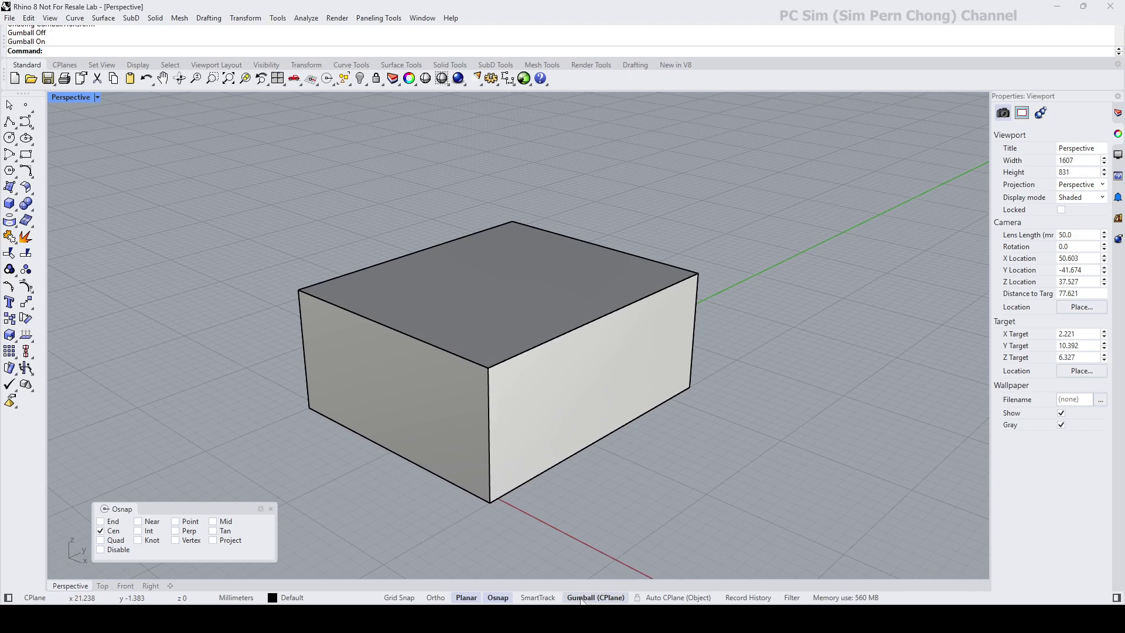
pyautogui.click(521, 405)
pyautogui.moveTo(529, 393); pyautogui.dragTo(603, 333, button='right')
pyautogui.scroll(4, 505, 342)
pyautogui.scroll(5, 528, 343)
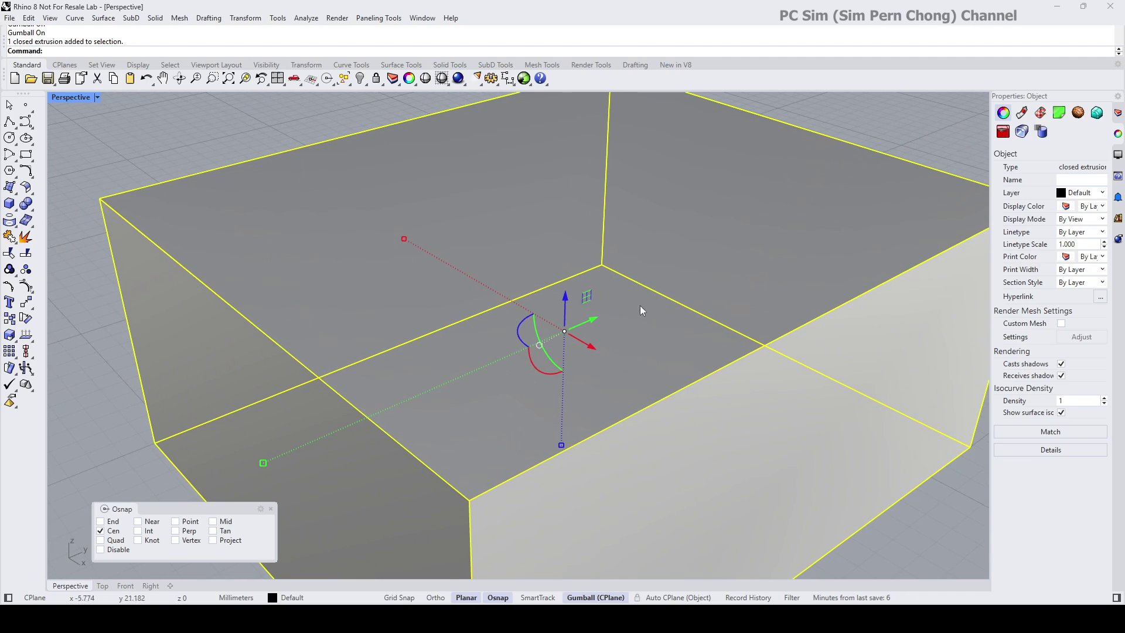
pyautogui.moveTo(651, 325); pyautogui.dragTo(648, 322, button='right')
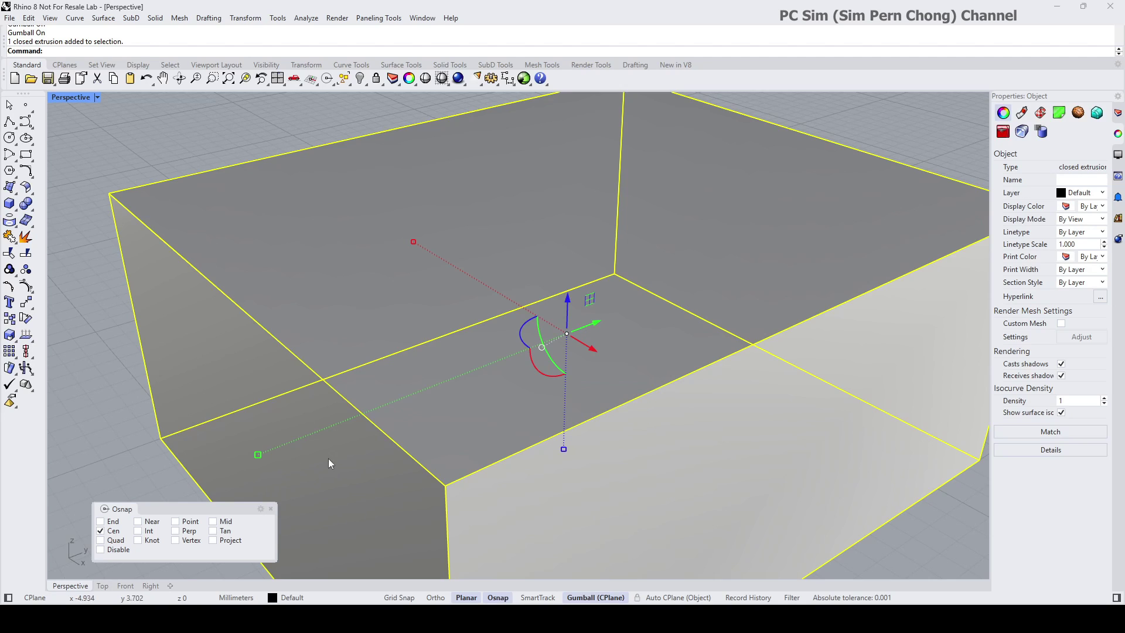
# Try moving the box freehand along the Y axis with the Gumball, and undo the move.
pyautogui.scroll(-2, 598, 345)
pyautogui.scroll(2, 606, 332)
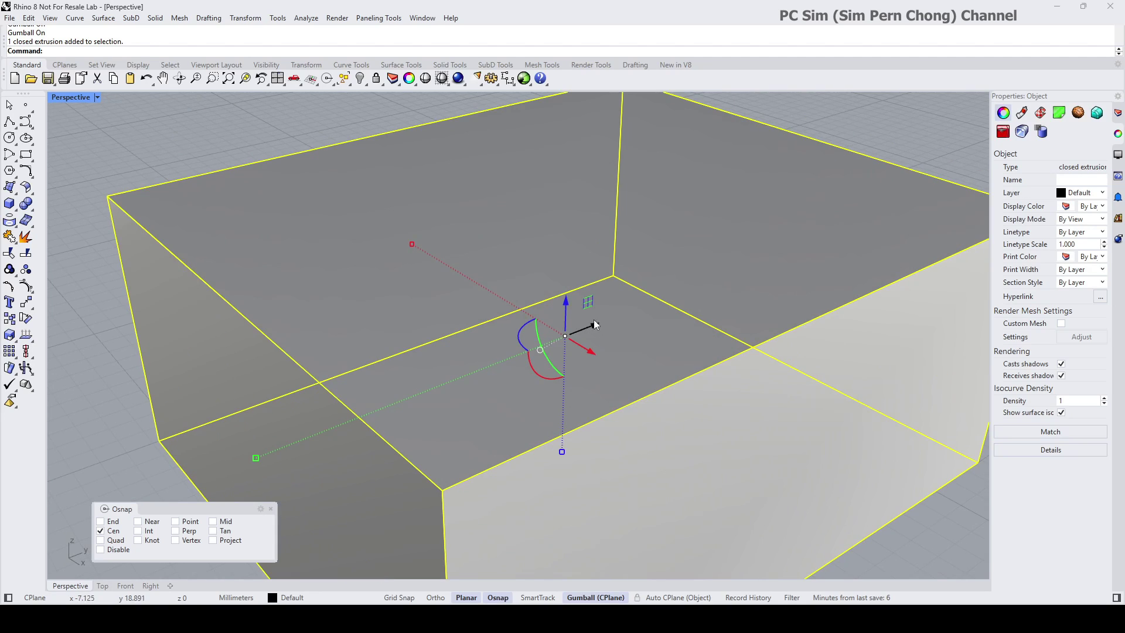
pyautogui.scroll(-3, 634, 293)
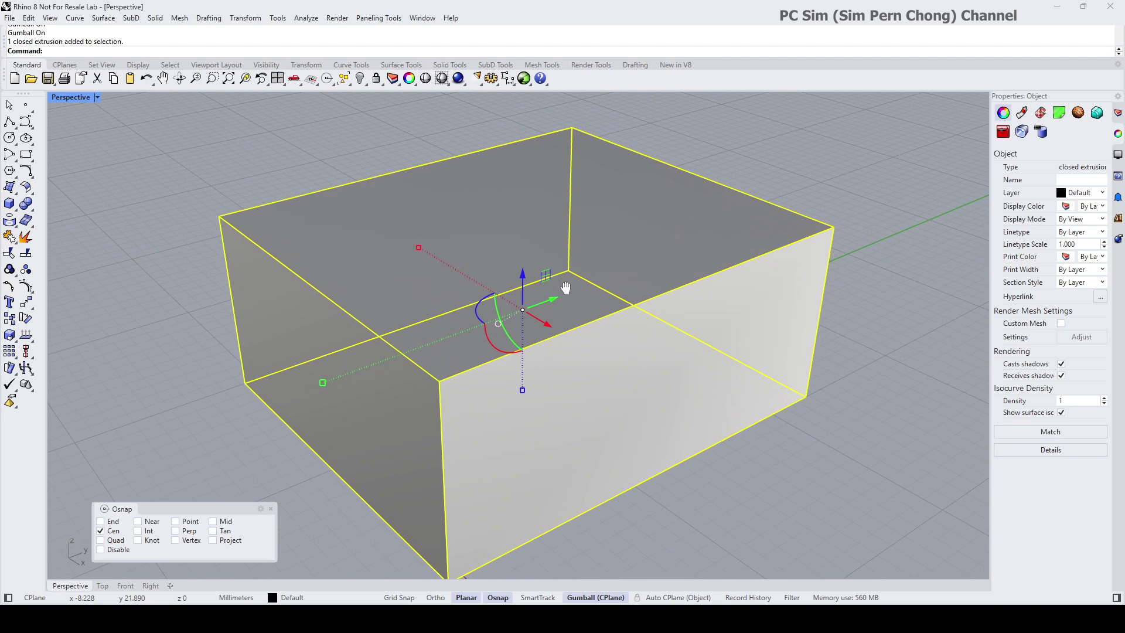
pyautogui.moveTo(551, 302); pyautogui.dragTo(598, 284)
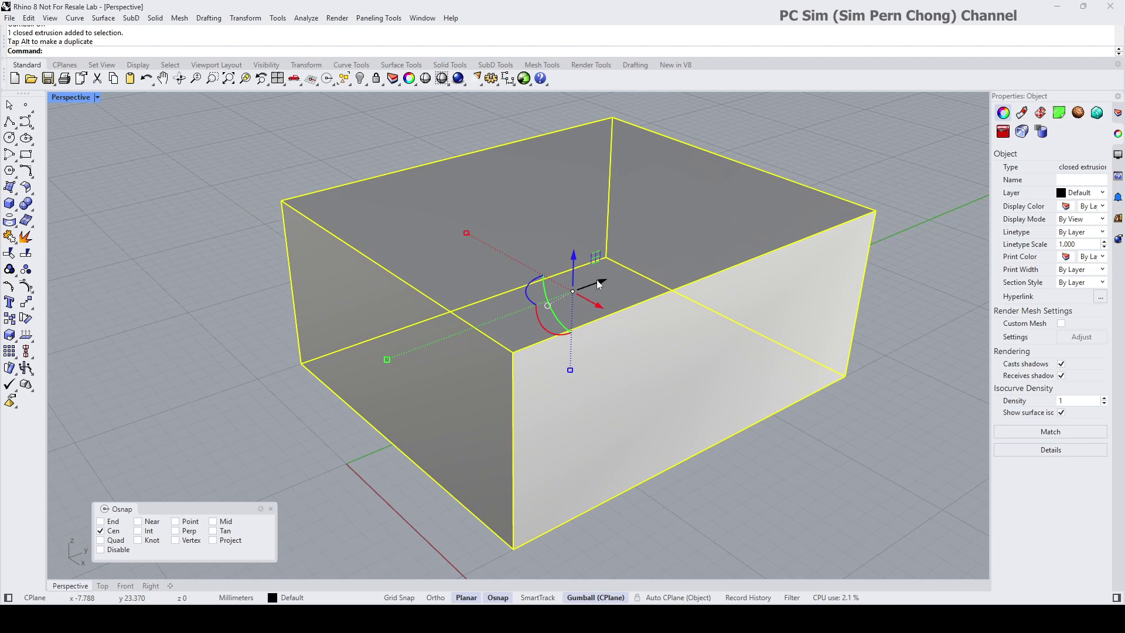
pyautogui.hotkey('ctrl', 'z')
# Try rotating the box freehand about the Y axis with the Gumball, and undo the rotation.
pyautogui.moveTo(556, 317); pyautogui.dragTo(657, 296, button='right')
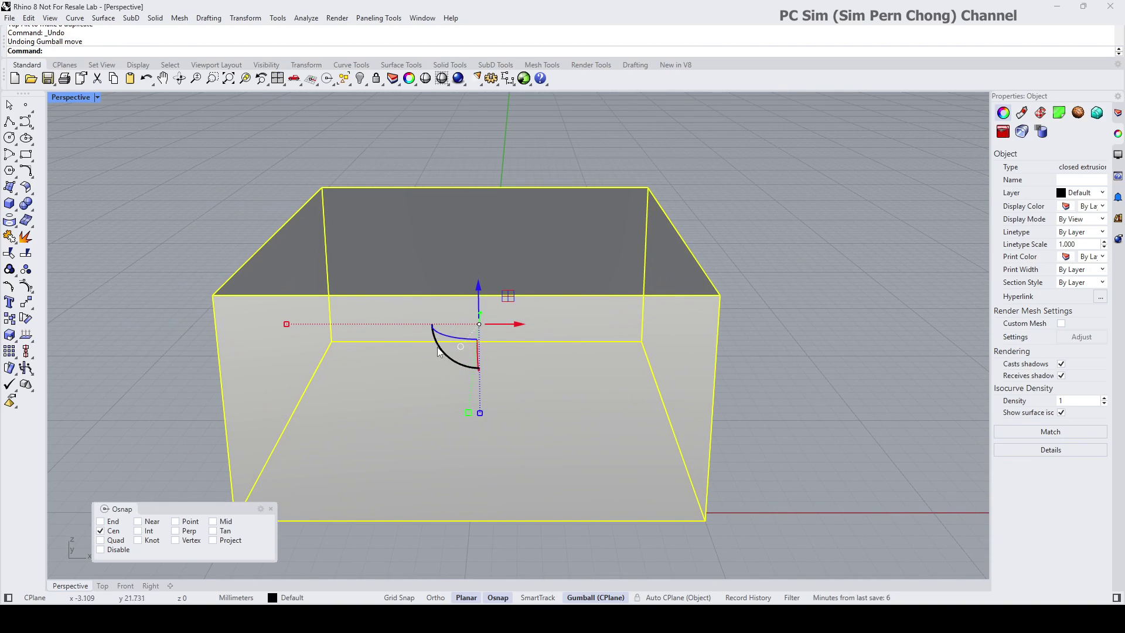
pyautogui.moveTo(444, 352); pyautogui.dragTo(498, 350)
pyautogui.hotkey('ctrl', 'z')
# Stretch and adjust the box's length freehand along the Y axis with the Gumball scale handle.
pyautogui.moveTo(510, 357); pyautogui.dragTo(501, 326, button='right')
pyautogui.scroll(-4, 500, 322)
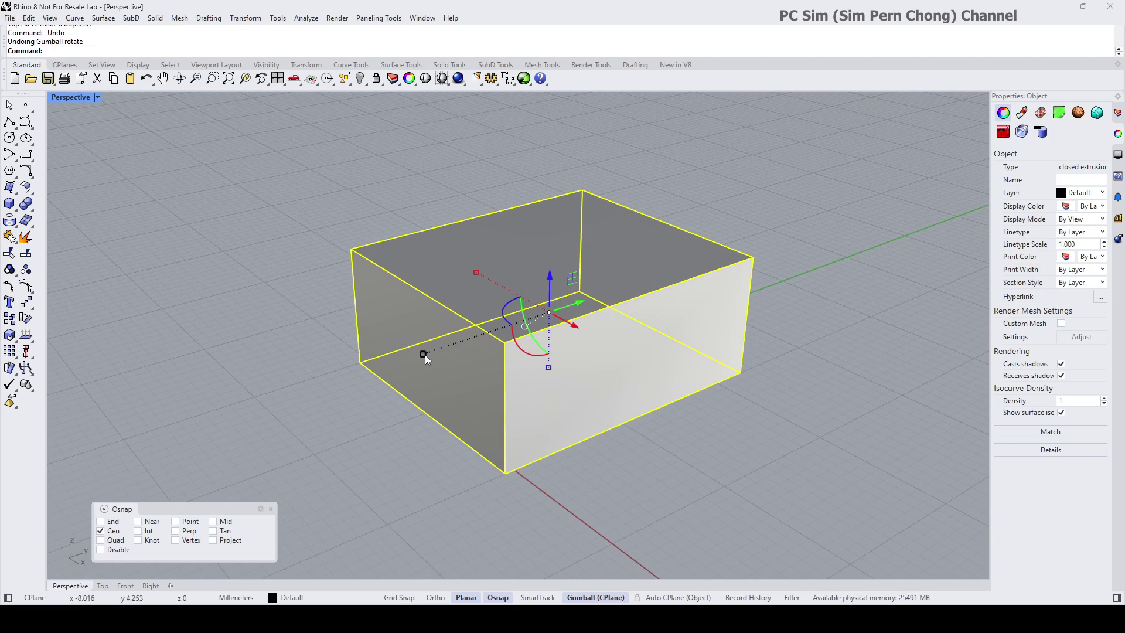
pyautogui.moveTo(423, 354); pyautogui.dragTo(392, 370)
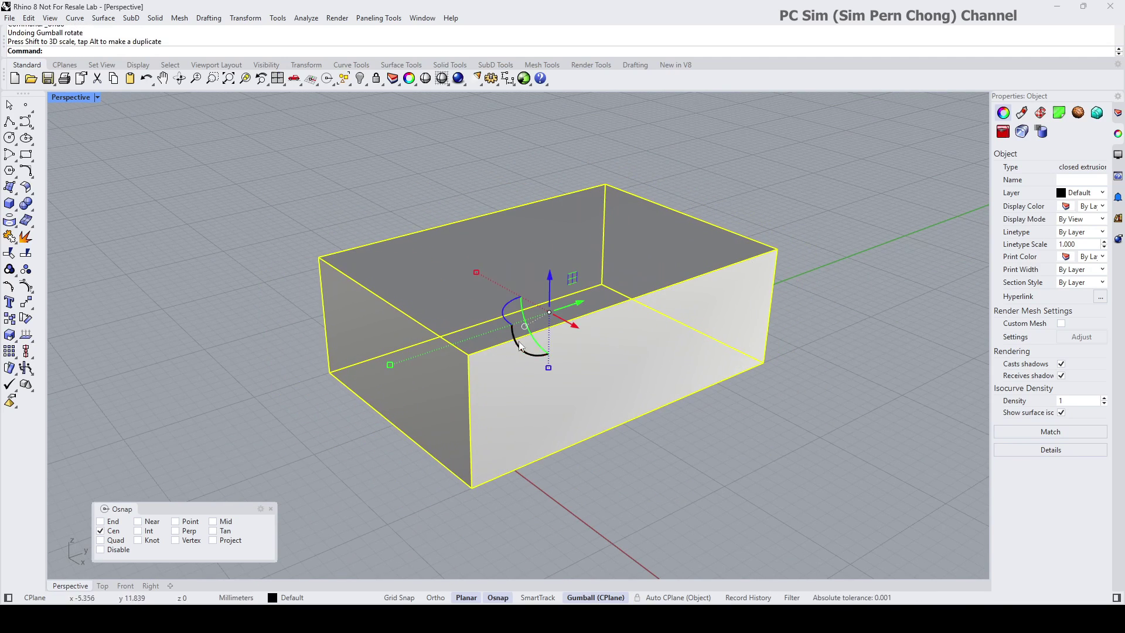
pyautogui.scroll(2, 550, 327)
pyautogui.scroll(-2, 549, 326)
pyautogui.keyDown('shift'); pyautogui.moveTo(550, 327); pyautogui.dragTo(516, 340, button='right'); pyautogui.keyUp('shift')
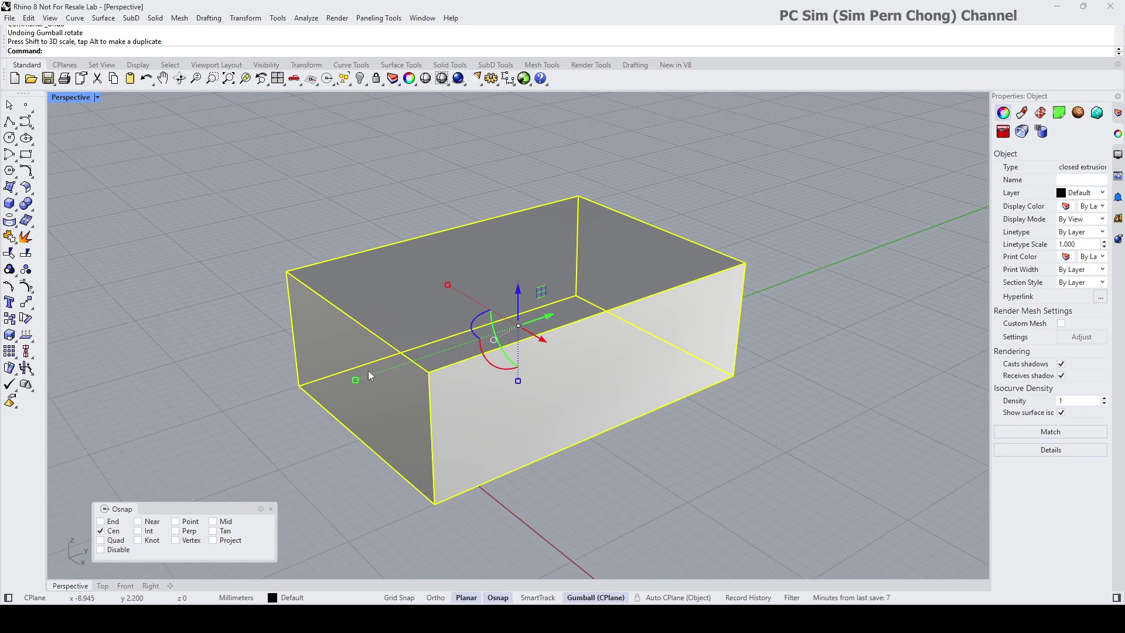
pyautogui.keyDown('shift'); pyautogui.moveTo(356, 380); pyautogui.dragTo(415, 361); pyautogui.keyUp('shift')
pyautogui.scroll(8, 525, 318)
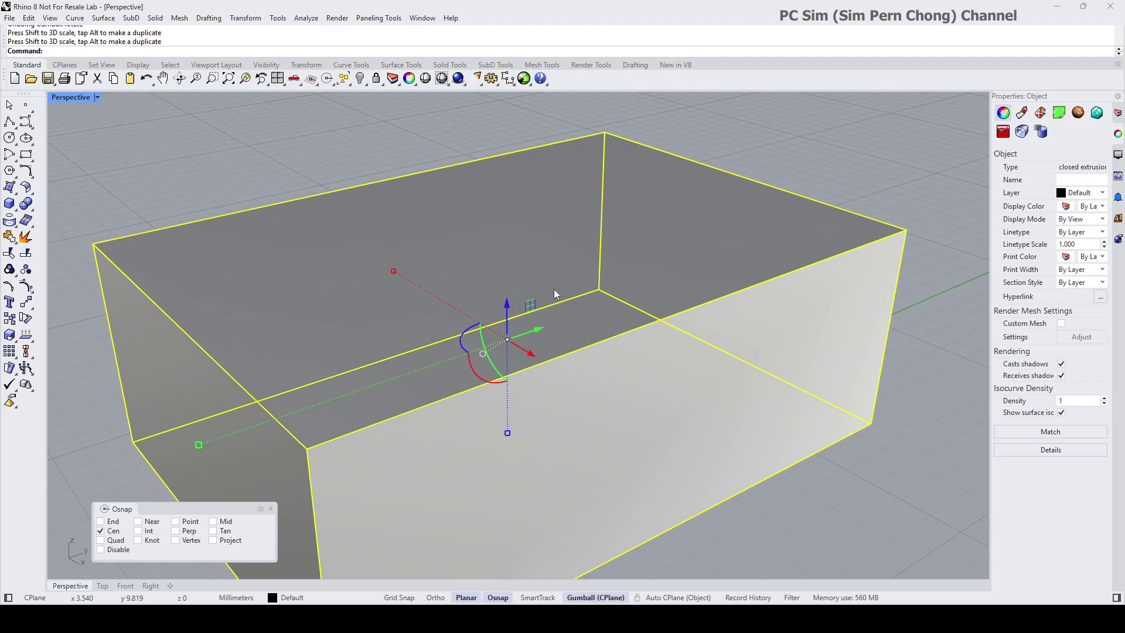
# Reselect the box, try moving it exactly 20 mm along the Y axis with the Gumball, and undo the move.
pyautogui.scroll(-3, 553, 289)
pyautogui.press('Escape')
pyautogui.click(537, 311)
pyautogui.scroll(2, 550, 283)
pyautogui.keyDown('shift'); pyautogui.moveTo(551, 282); pyautogui.dragTo(579, 254, button='right'); pyautogui.keyUp('shift')
pyautogui.click(572, 257)
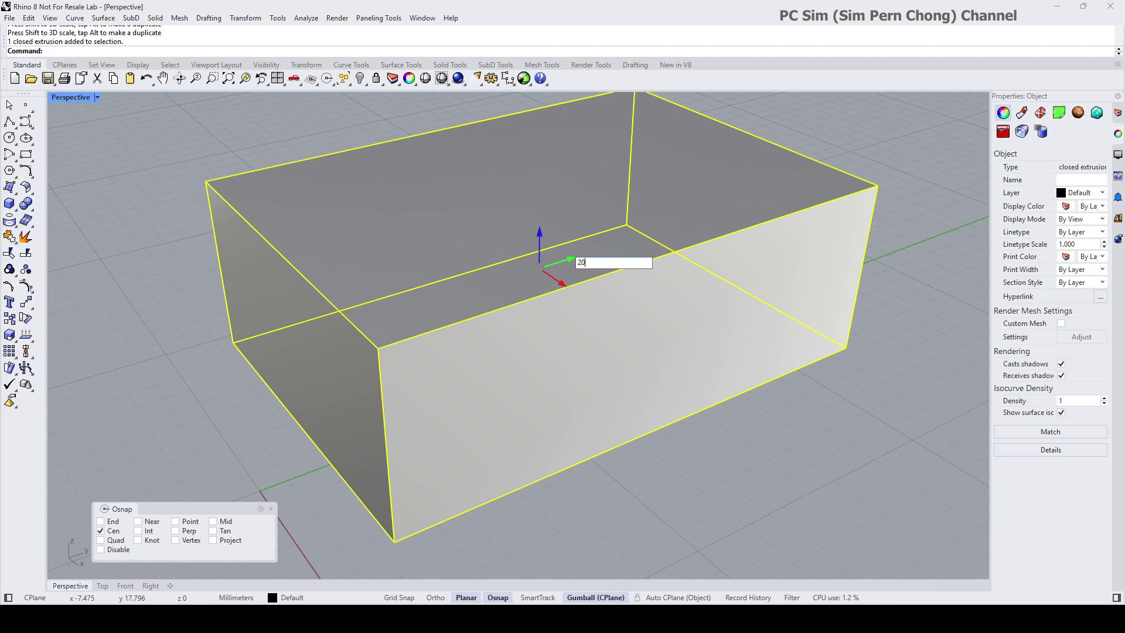
pyautogui.press('Return')
pyautogui.scroll(-8, 644, 263)
pyautogui.keyDown('shift'); pyautogui.moveTo(644, 263); pyautogui.dragTo(611, 293, button='right'); pyautogui.keyUp('shift')
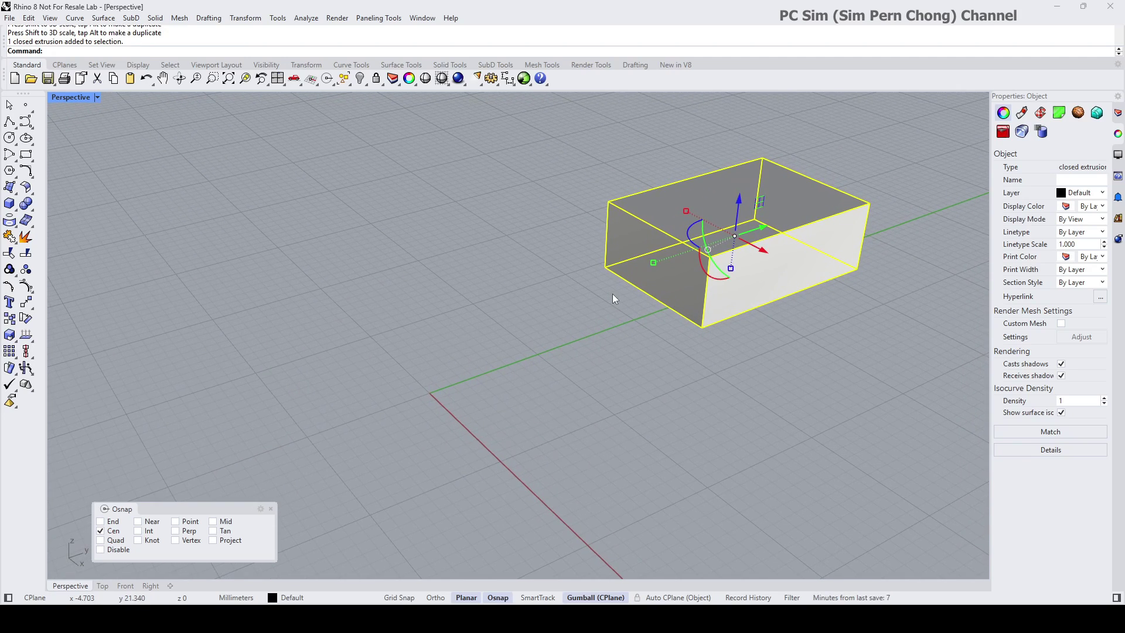
pyautogui.hotkey('ctrl', 'z')
# Try rotating the box exactly 60 degrees about the Y axis with the Gumball, and undo the rotation.
pyautogui.moveTo(584, 331); pyautogui.dragTo(706, 299, button='right')
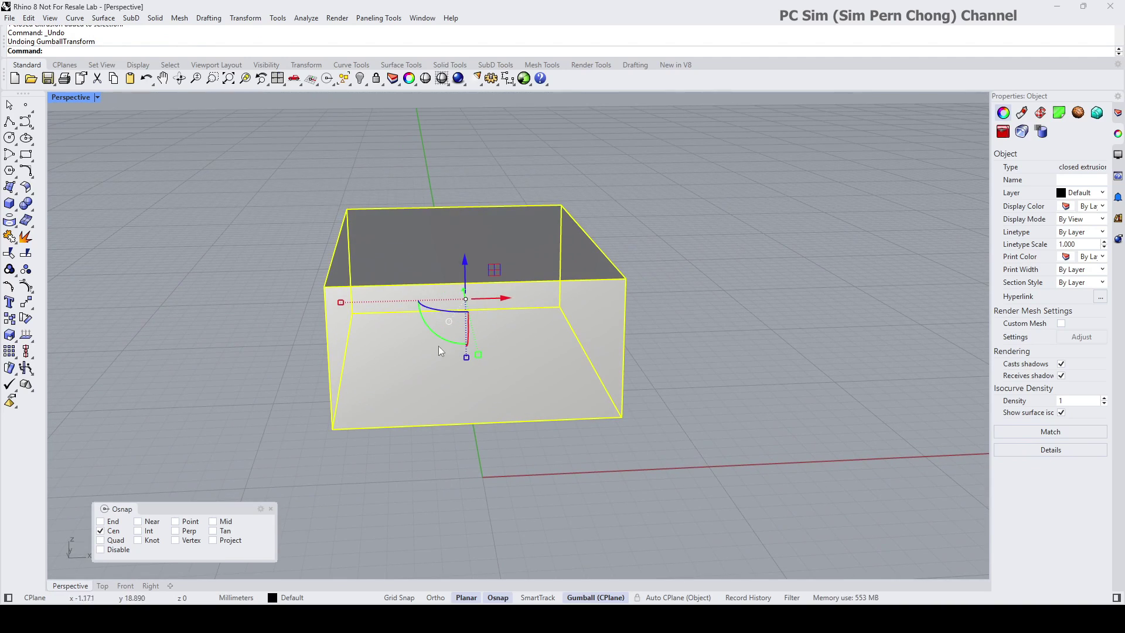
pyautogui.click(434, 334)
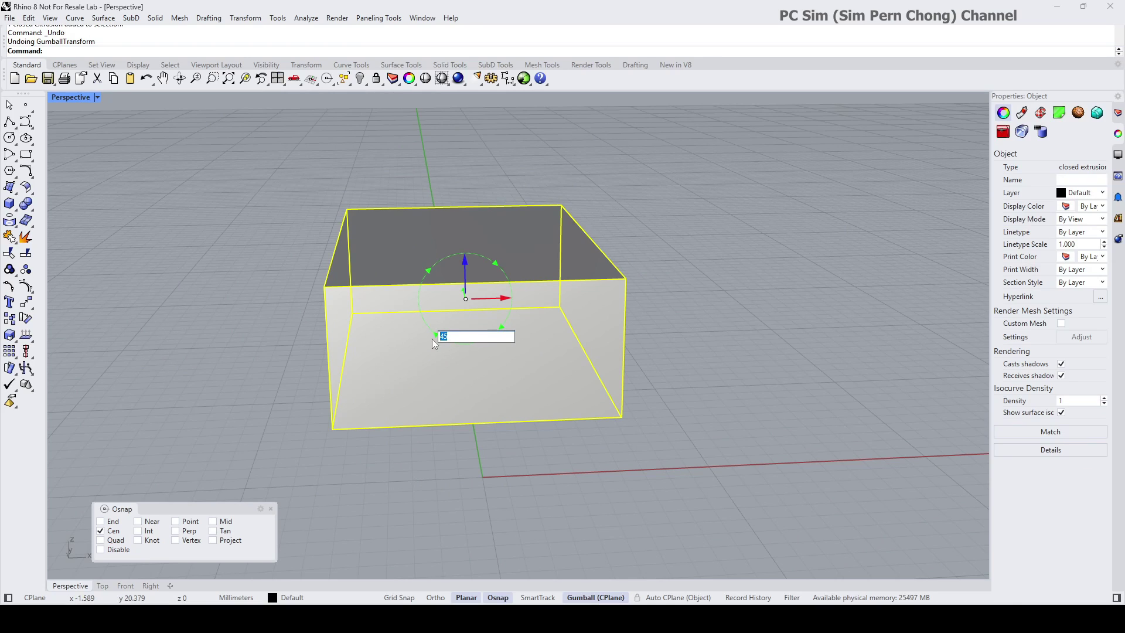
pyautogui.write('60')
pyautogui.press('Return')
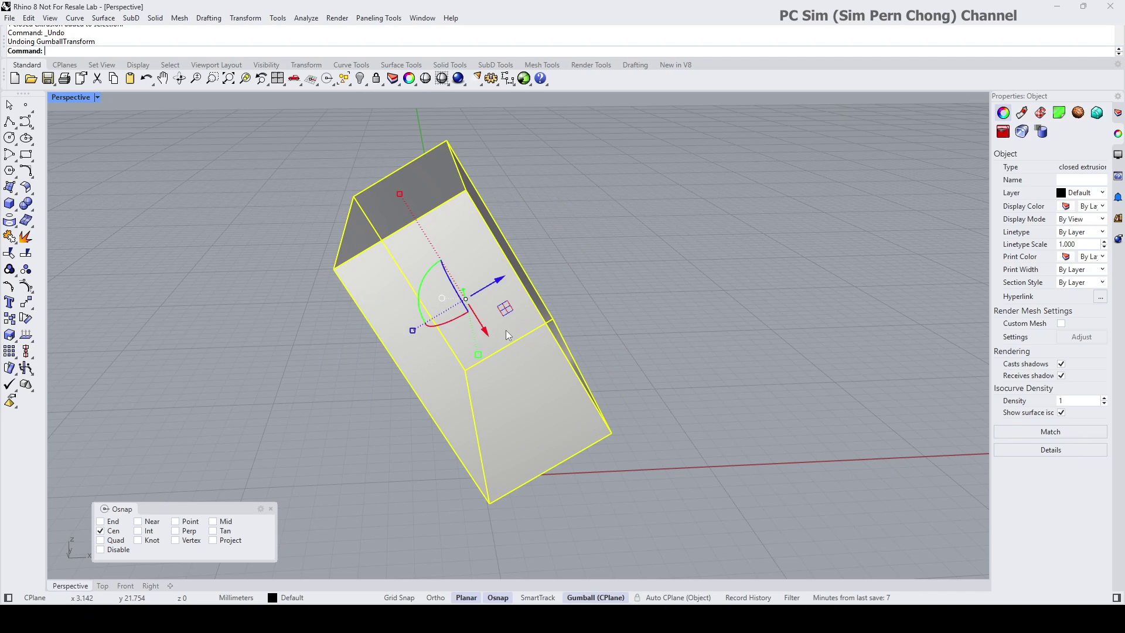
pyautogui.hotkey('ctrl', 'z')
# Try scaling the box along the Y axis by an exact numeric factor with the Gumball, and undo the scaling.
pyautogui.moveTo(505, 348); pyautogui.dragTo(396, 382, button='right')
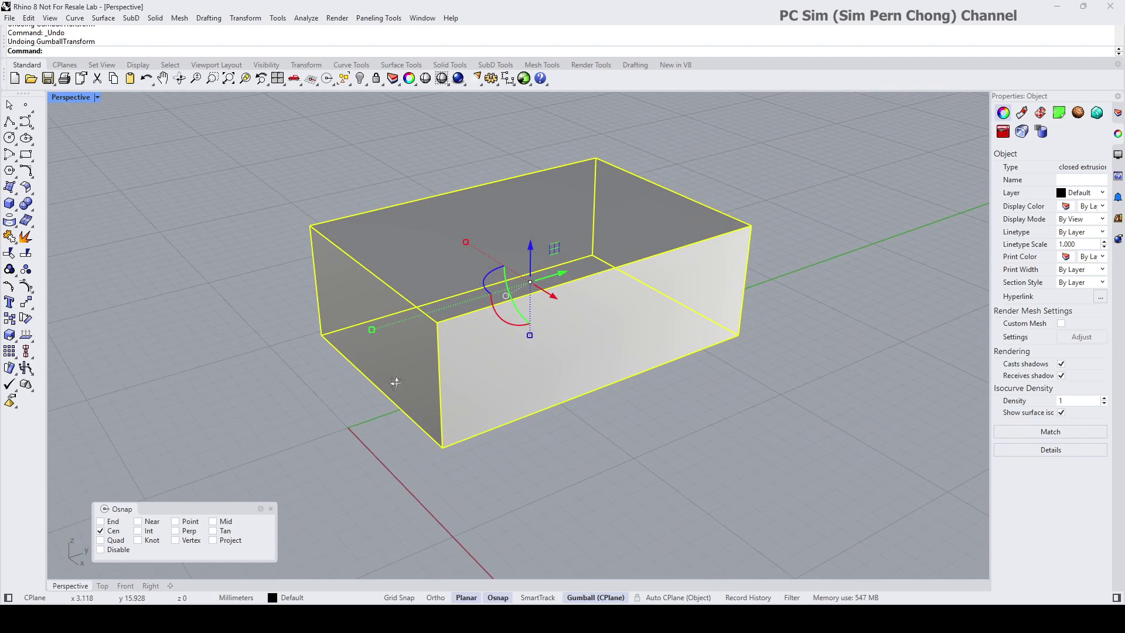
pyautogui.scroll(2, 430, 346)
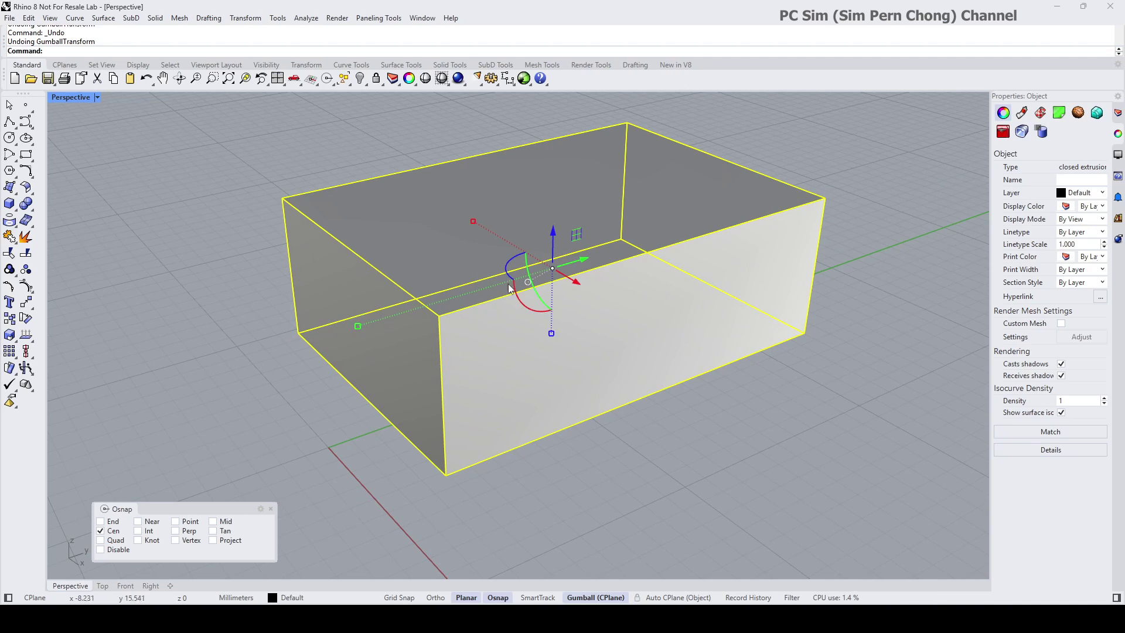
pyautogui.click(358, 326)
pyautogui.write('3')
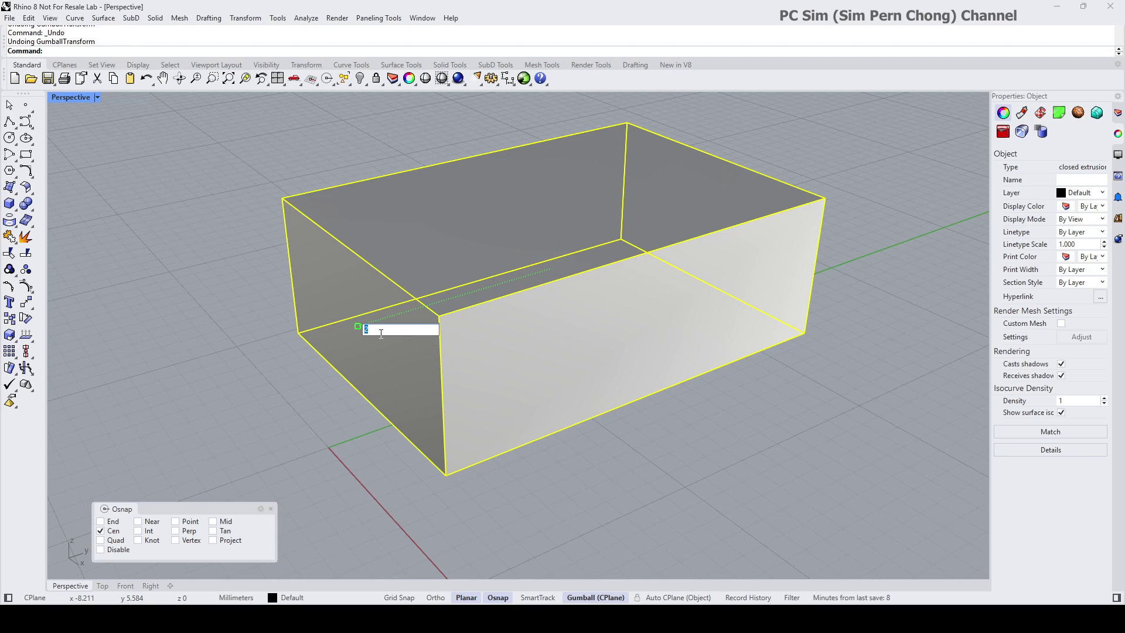
pyautogui.press('Return')
pyautogui.scroll(-5, 480, 312)
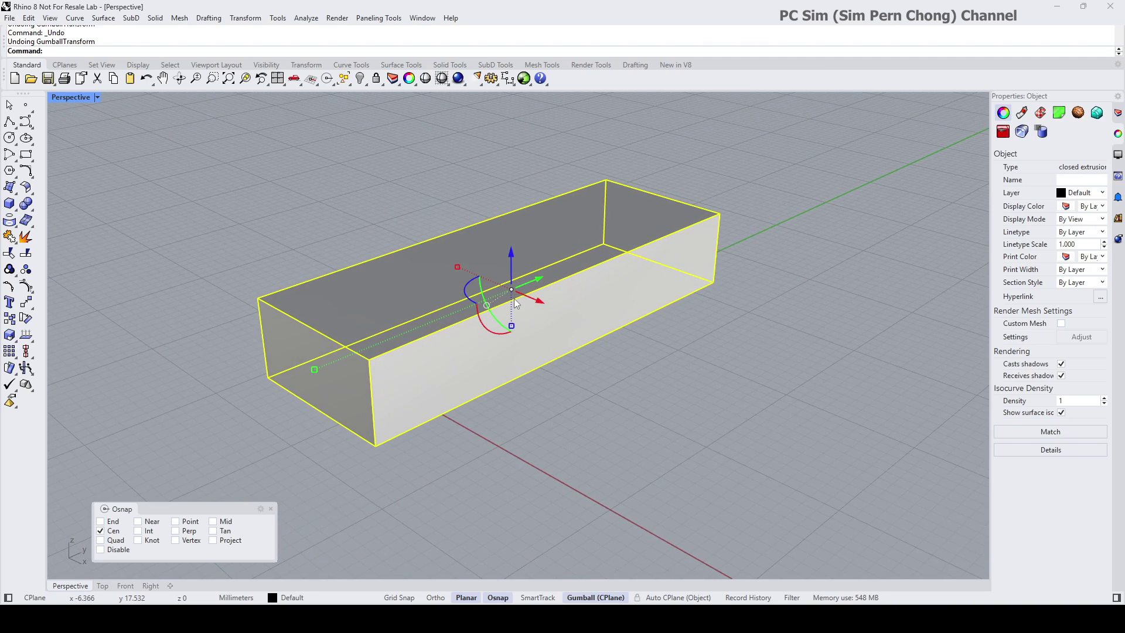
pyautogui.hotkey('ctrl', 'z')
# Show all four viewports and move the box slightly within the YZ plane using the Gumball's planar handle in Perspective.
pyautogui.keyDown('shift'); pyautogui.moveTo(533, 328); pyautogui.dragTo(503, 360, button='right'); pyautogui.keyUp('shift')
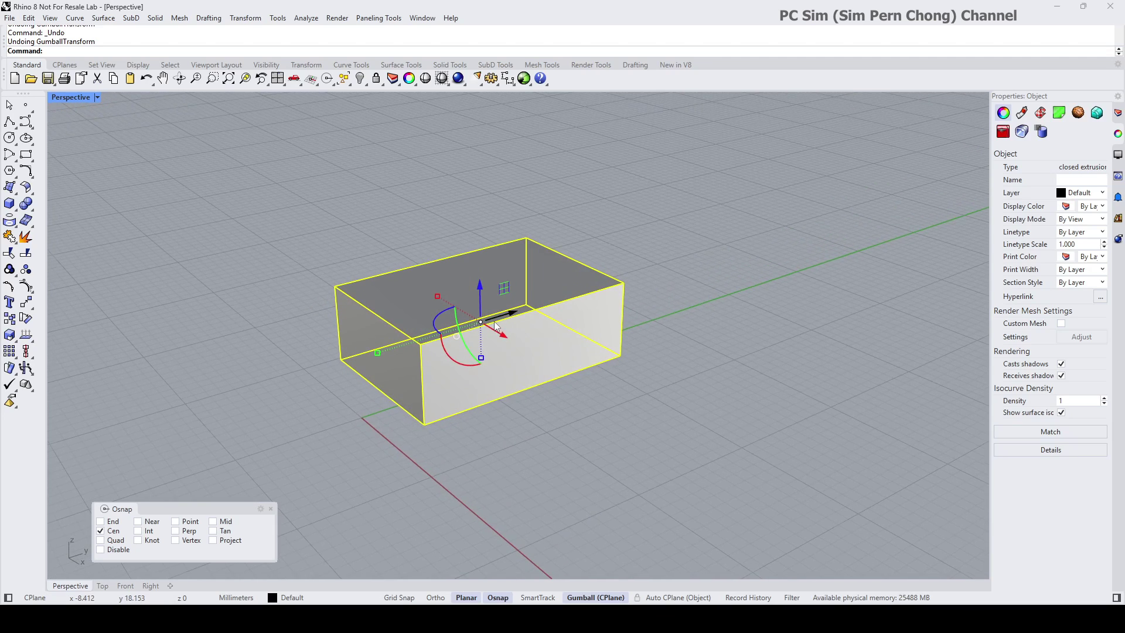
pyautogui.scroll(3, 512, 316)
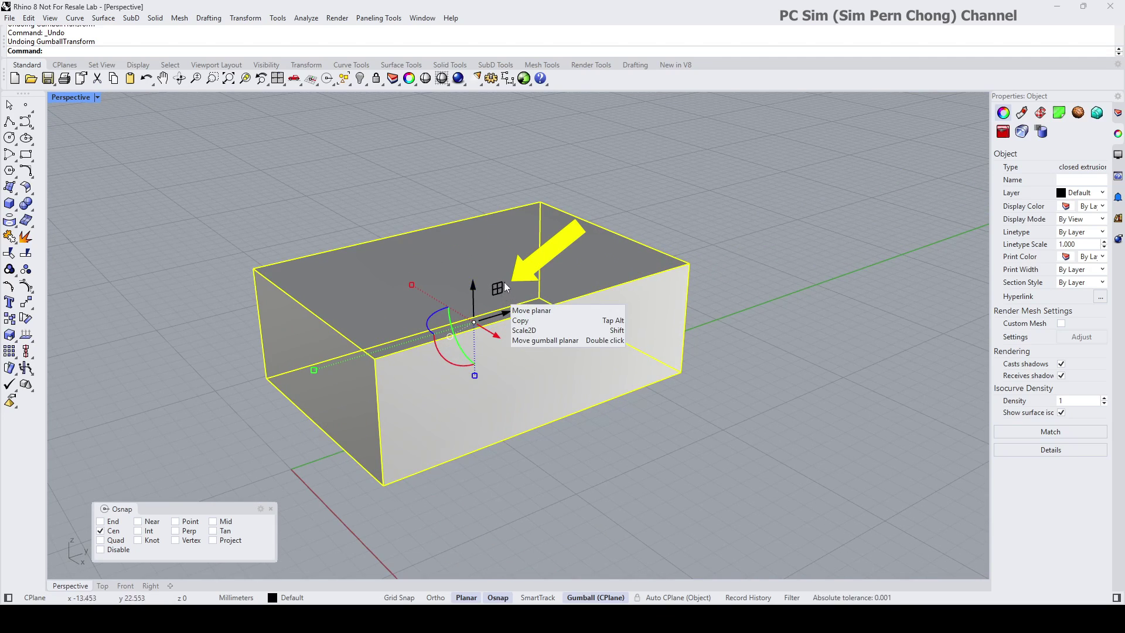
pyautogui.scroll(3, 508, 298)
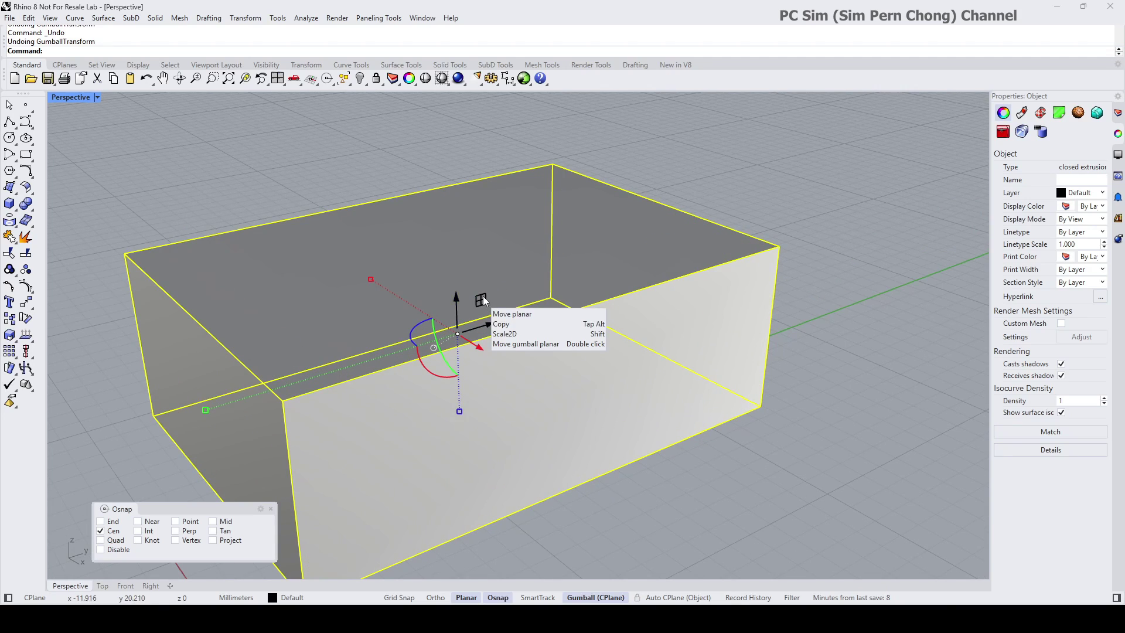
pyautogui.scroll(-3, 483, 301)
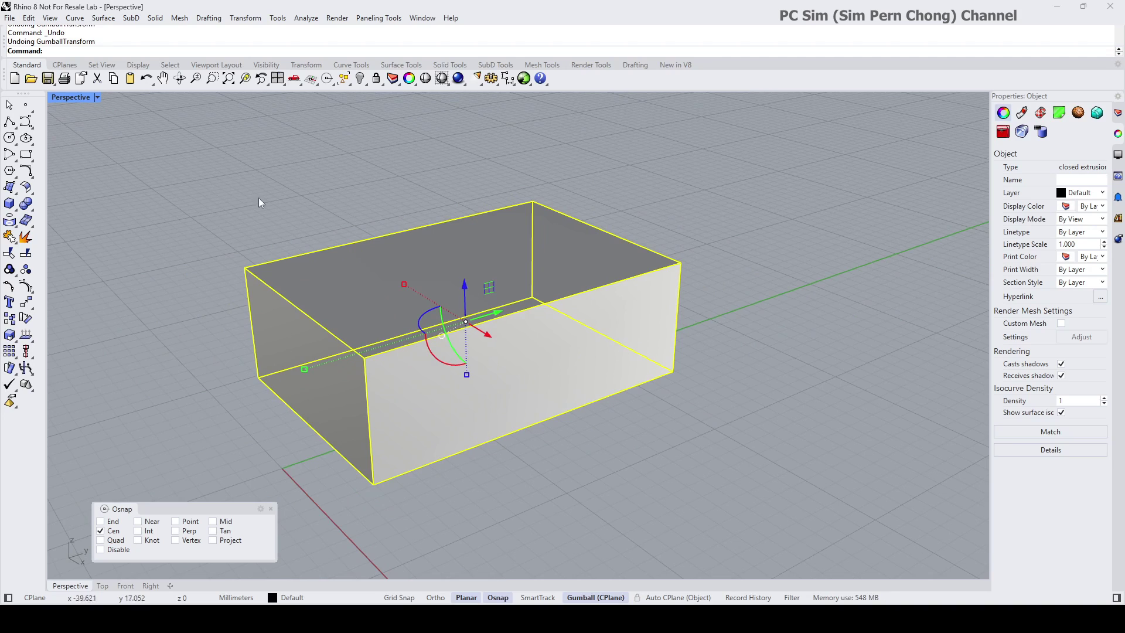
pyautogui.doubleClick(68, 96)
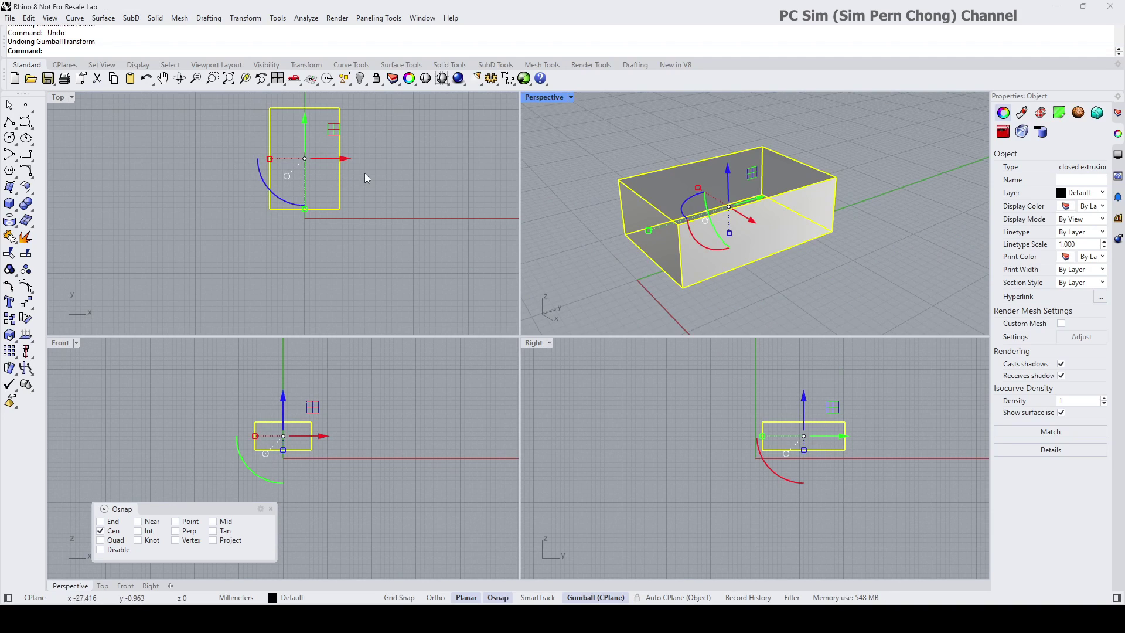
pyautogui.moveTo(364, 174); pyautogui.dragTo(359, 194, button='right')
pyautogui.moveTo(751, 172)
pyautogui.mouseDown()
pyautogui.moveTo(819, 172)
pyautogui.moveTo(674, 214)
pyautogui.moveTo(781, 187)
pyautogui.moveTo(713, 193)
pyautogui.moveTo(728, 201)
pyautogui.moveTo(743, 186)
pyautogui.moveTo(769, 206)
pyautogui.moveTo(695, 144)
pyautogui.moveTo(678, 169)
pyautogui.moveTo(707, 209)
pyautogui.moveTo(733, 155)
pyautogui.moveTo(680, 176)
pyautogui.moveTo(709, 204)
pyautogui.moveTo(740, 149)
pyautogui.moveTo(695, 203)
pyautogui.moveTo(739, 151)
pyautogui.moveTo(711, 203)
pyautogui.moveTo(743, 143)
pyautogui.moveTo(706, 205)
pyautogui.moveTo(718, 147)
pyautogui.moveTo(702, 201)
pyautogui.moveTo(739, 151)
pyautogui.moveTo(750, 103)
pyautogui.moveTo(746, 171)
pyautogui.moveTo(691, 181)
pyautogui.moveTo(746, 126)
pyautogui.moveTo(778, 168)
pyautogui.moveTo(715, 216)
pyautogui.moveTo(696, 166)
pyautogui.moveTo(751, 183)
pyautogui.moveTo(727, 163)
pyautogui.moveTo(755, 136)
pyautogui.moveTo(759, 162)
pyautogui.moveTo(748, 184)
pyautogui.moveTo(736, 181)
pyautogui.moveTo(756, 182)
pyautogui.mouseUp()
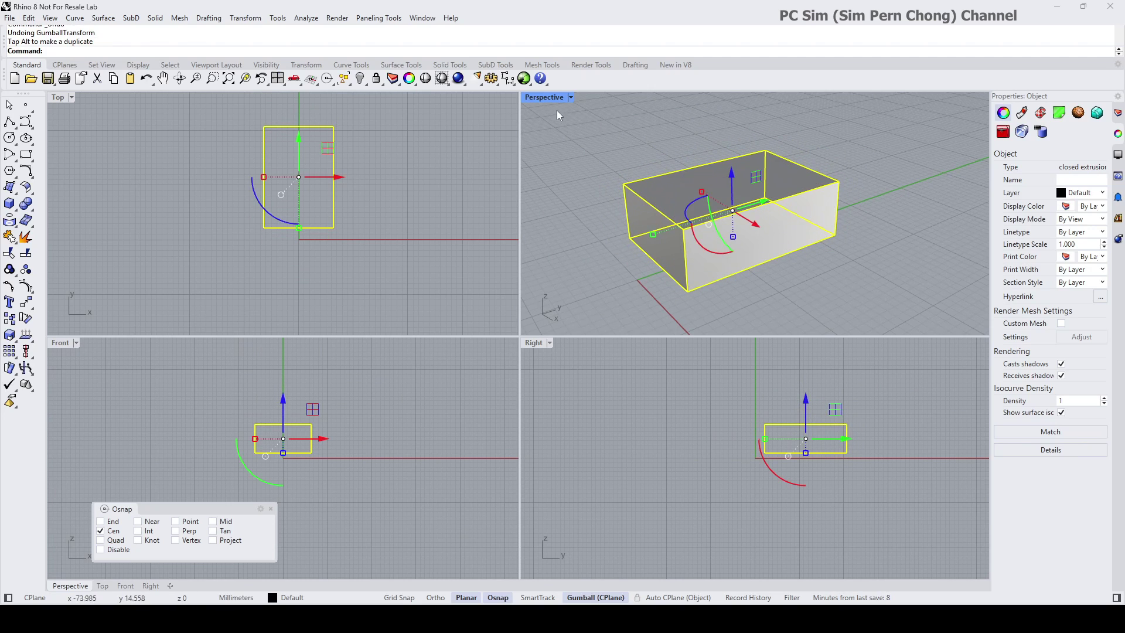
# Maximize the Perspective viewport around the selected box.
pyautogui.doubleClick(547, 97)
pyautogui.moveTo(534, 240); pyautogui.dragTo(516, 255, button='right')
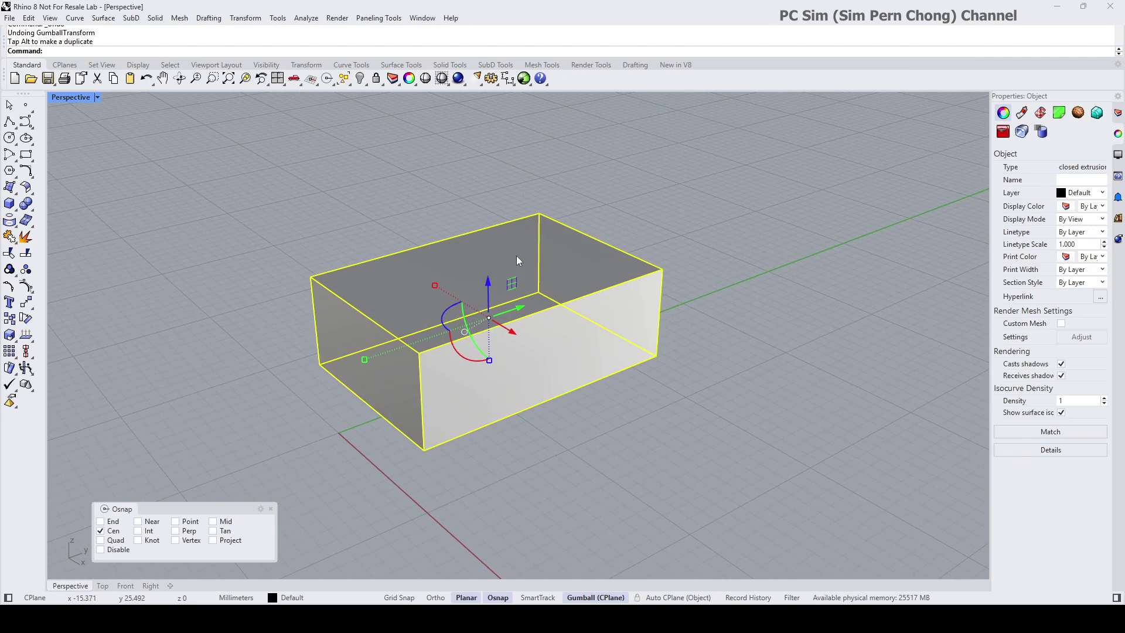
pyautogui.scroll(4, 525, 272)
pyautogui.scroll(-5, 525, 258)
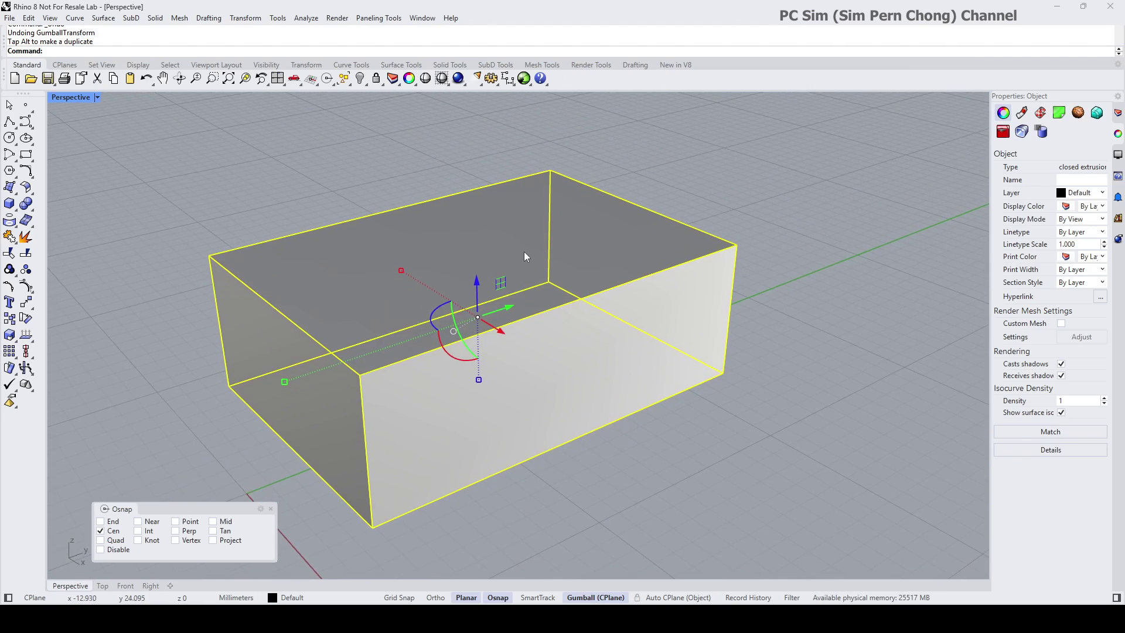
pyautogui.click(511, 287)
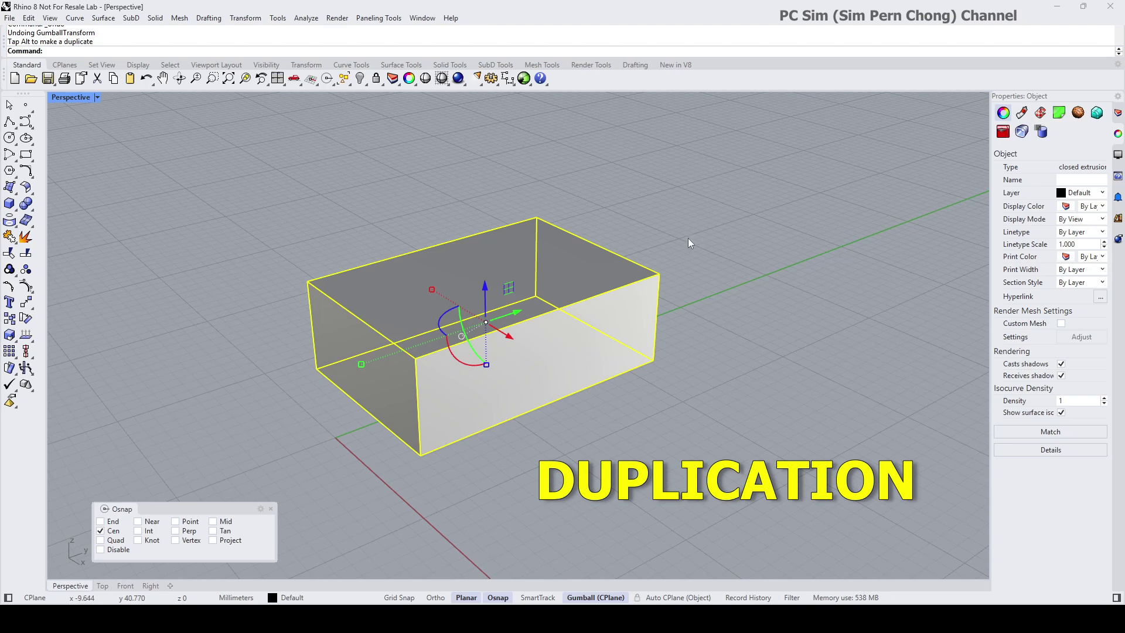
# Duplicate the box along the positive Y axis with the Gumball, leaving a gap behind the original, and clear the selection.
pyautogui.keyDown('shift'); pyautogui.moveTo(684, 265); pyautogui.dragTo(659, 287, button='right'); pyautogui.keyUp('shift')
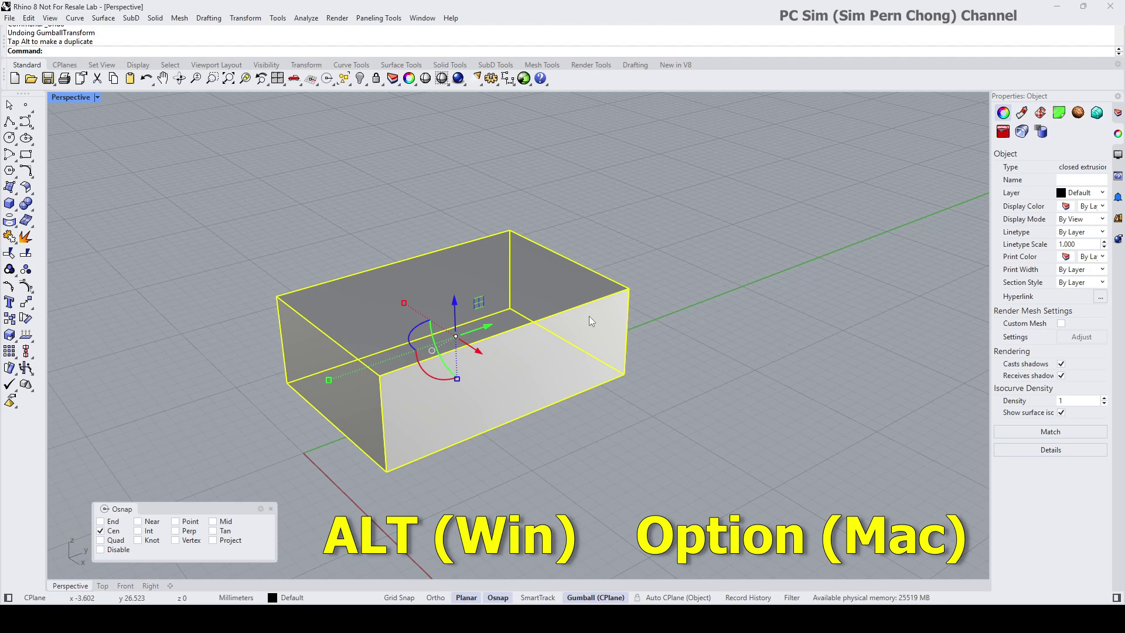
pyautogui.moveTo(491, 326); pyautogui.dragTo(756, 252)
pyautogui.click(736, 374)
# Select the duplicated box and view both boxes from several angles in the Perspective viewport.
pyautogui.moveTo(741, 358)
pyautogui.mouseDown(button='right')
pyautogui.moveTo(749, 350)
pyautogui.moveTo(674, 380)
pyautogui.moveTo(661, 371)
pyautogui.moveTo(709, 333)
pyautogui.moveTo(687, 293)
pyautogui.mouseUp(button='right')
pyautogui.click(685, 291)
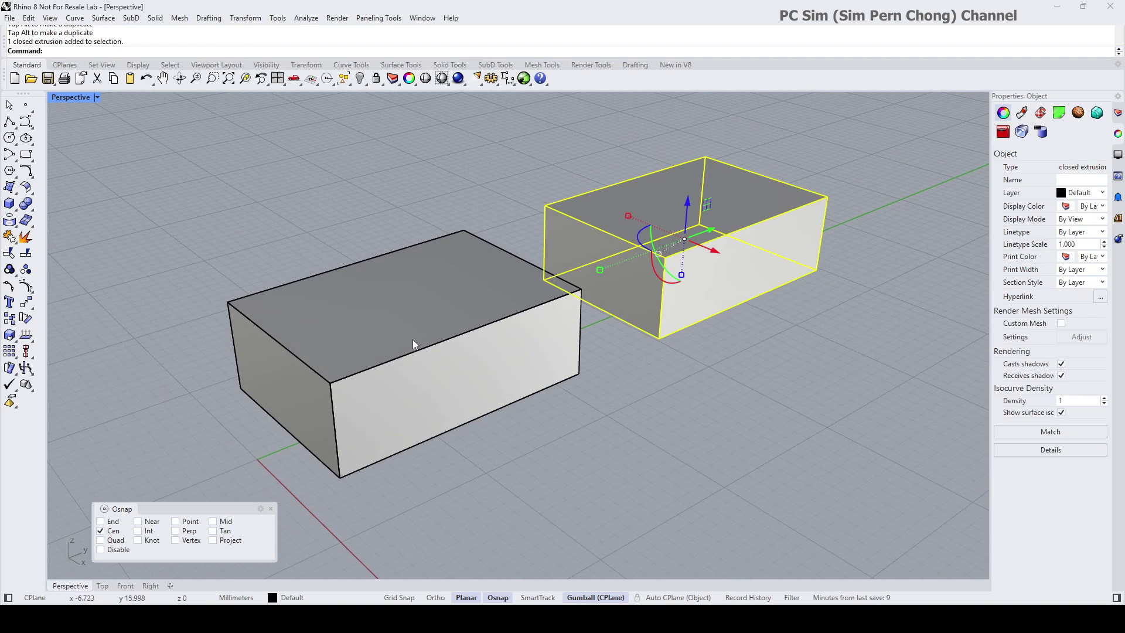
pyautogui.click(716, 353)
pyautogui.moveTo(715, 352); pyautogui.dragTo(690, 371, button='right')
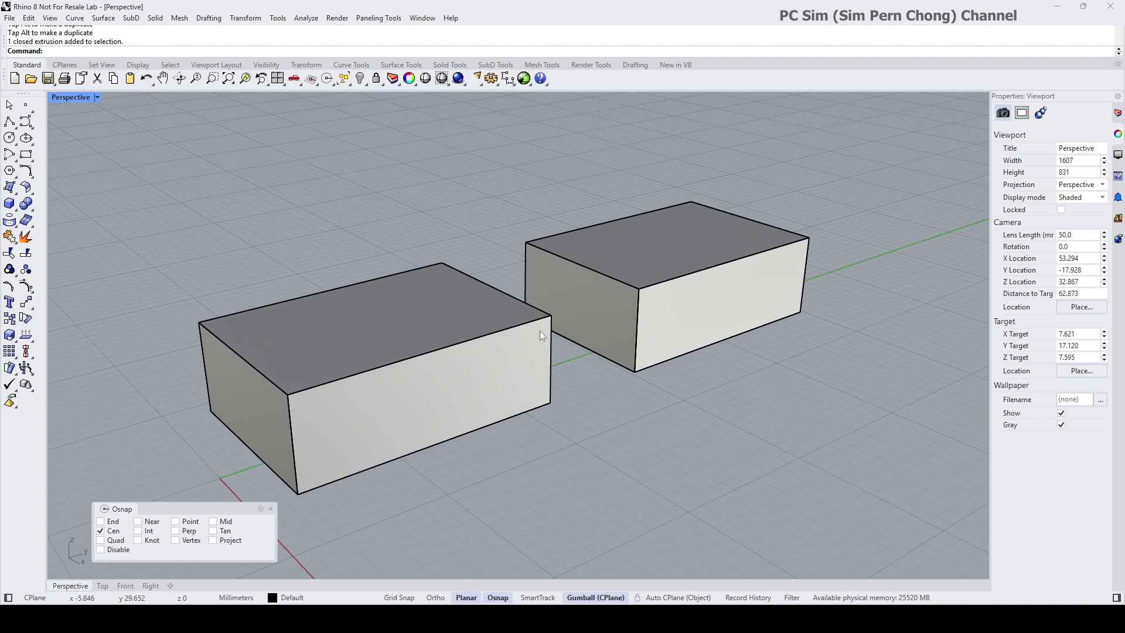
pyautogui.moveTo(583, 319)
pyautogui.mouseDown(button='right')
pyautogui.moveTo(573, 334)
pyautogui.moveTo(589, 314)
pyautogui.mouseUp(button='right')
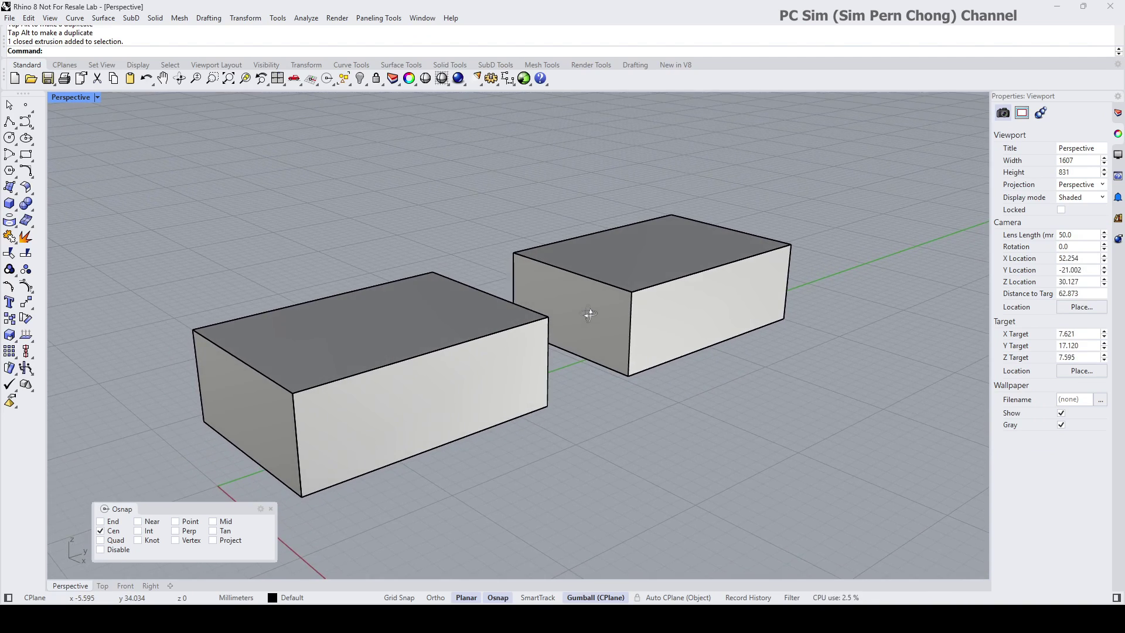
pyautogui.click(679, 304)
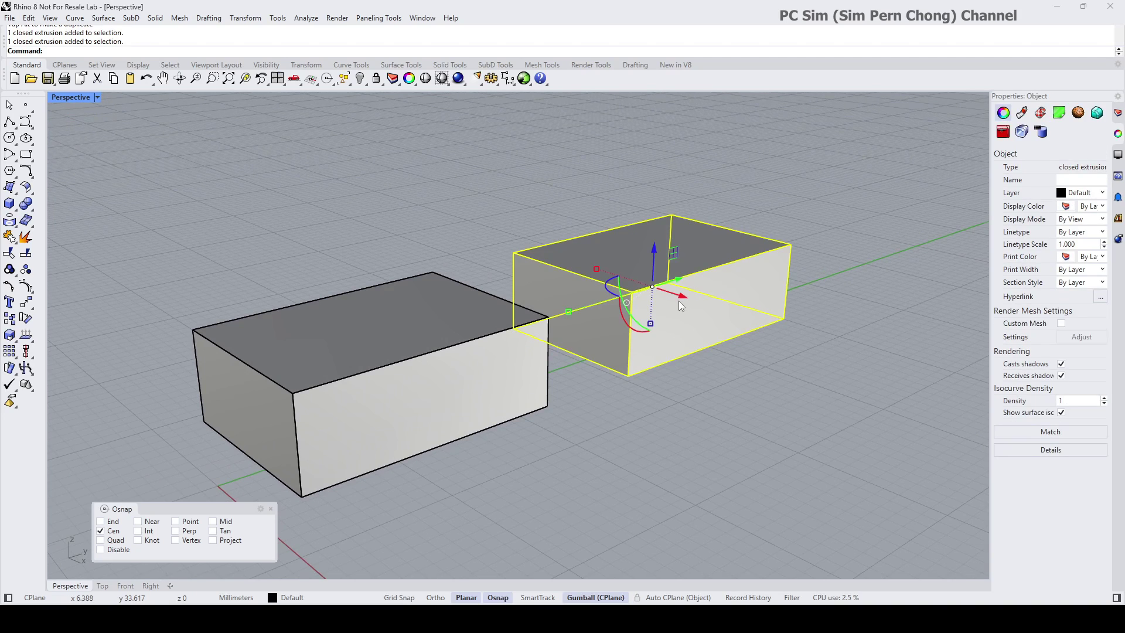
pyautogui.moveTo(679, 300); pyautogui.dragTo(676, 312, button='right')
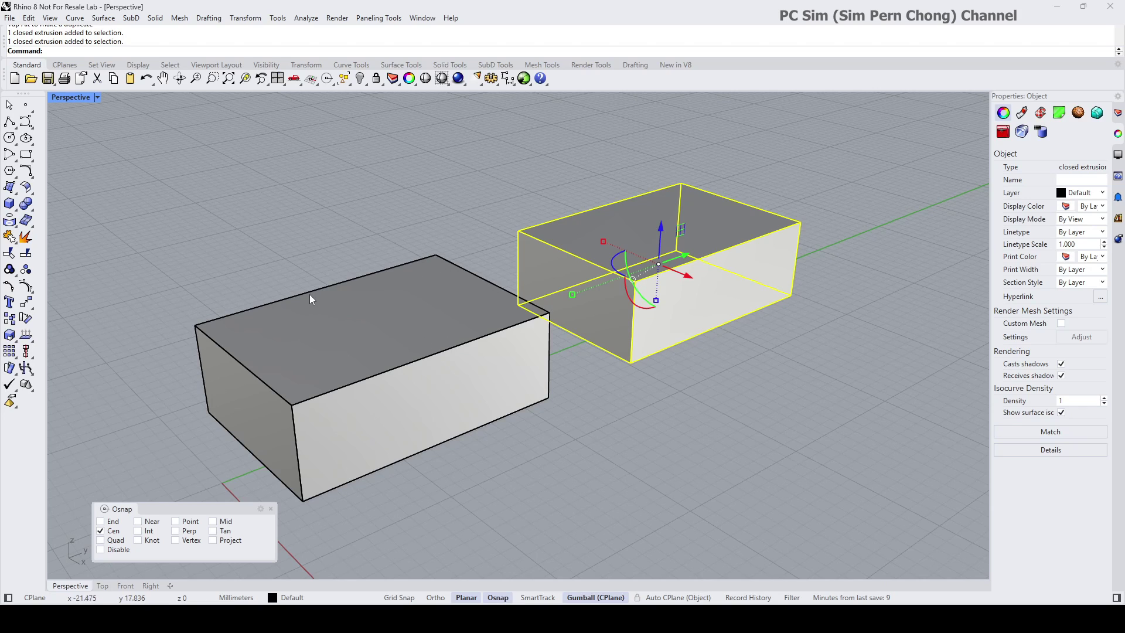
pyautogui.moveTo(363, 327); pyautogui.dragTo(456, 320, button='right')
pyautogui.moveTo(634, 278); pyautogui.dragTo(610, 293, button='right')
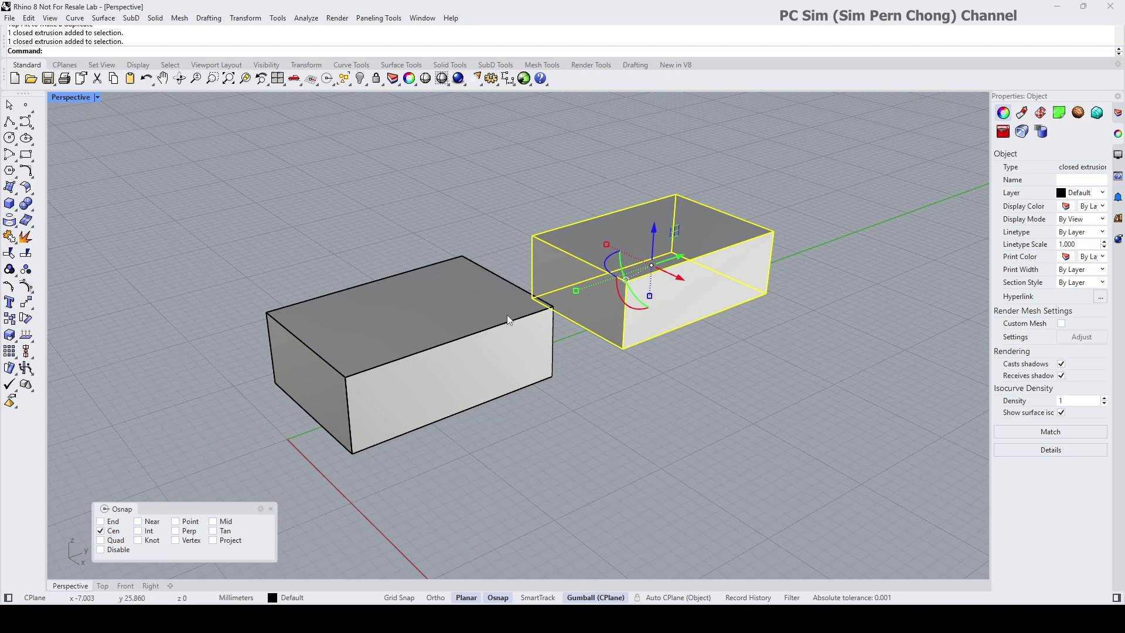
pyautogui.moveTo(498, 349); pyautogui.dragTo(620, 319, button='right')
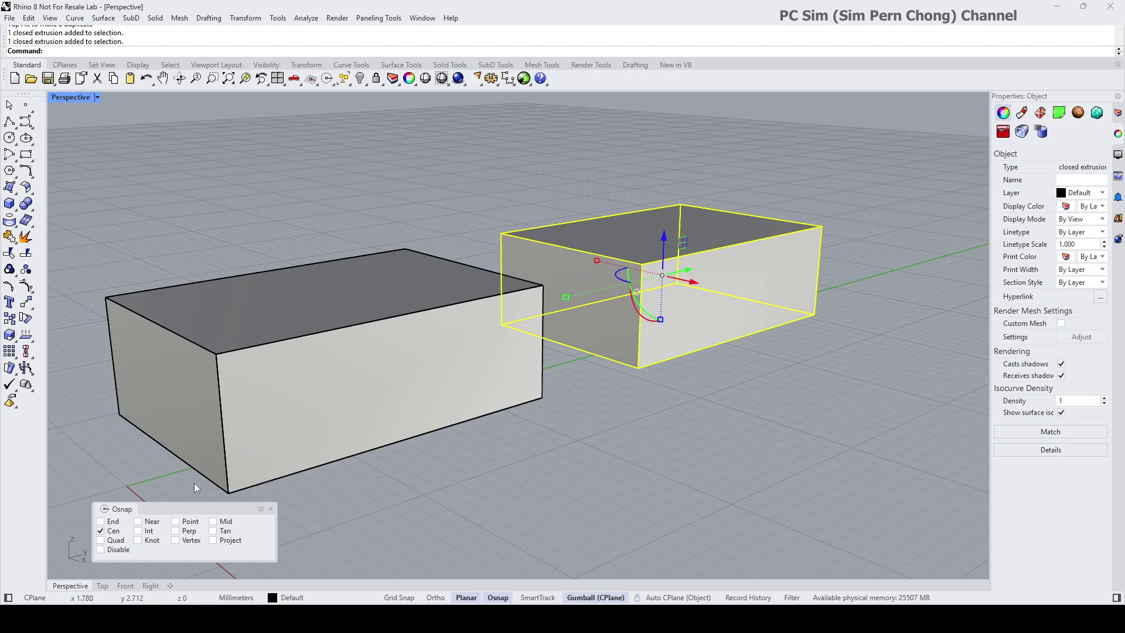
# Move the Osnap panel clear of the boxes, enable the End and Mid snaps, and disable Cen.
pyautogui.moveTo(168, 507); pyautogui.dragTo(750, 448)
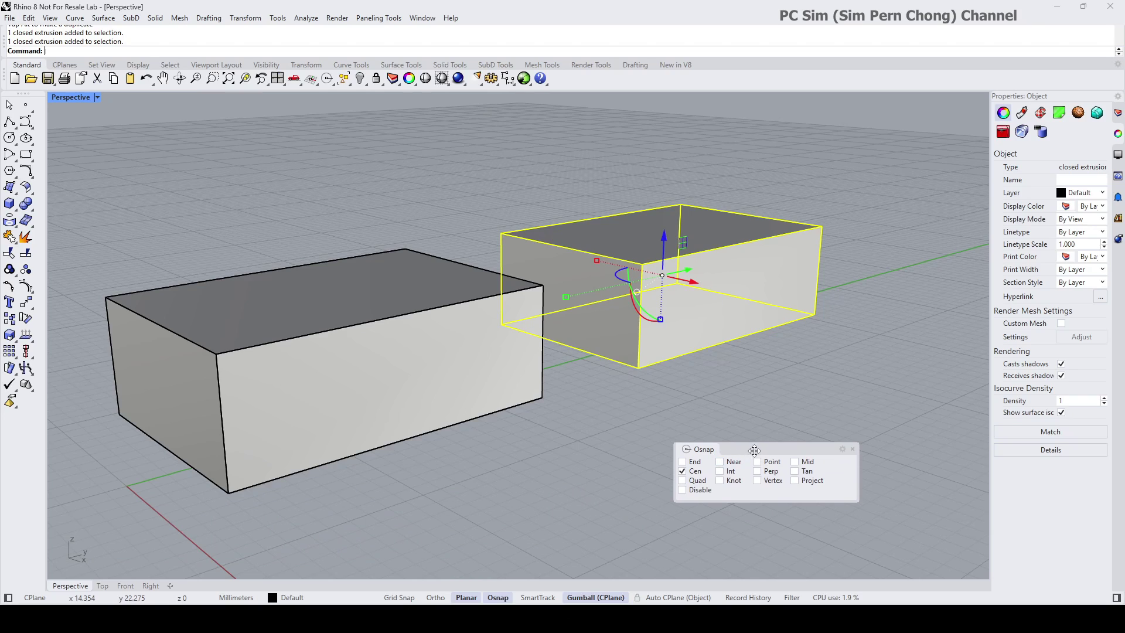
pyautogui.moveTo(755, 450); pyautogui.dragTo(807, 451)
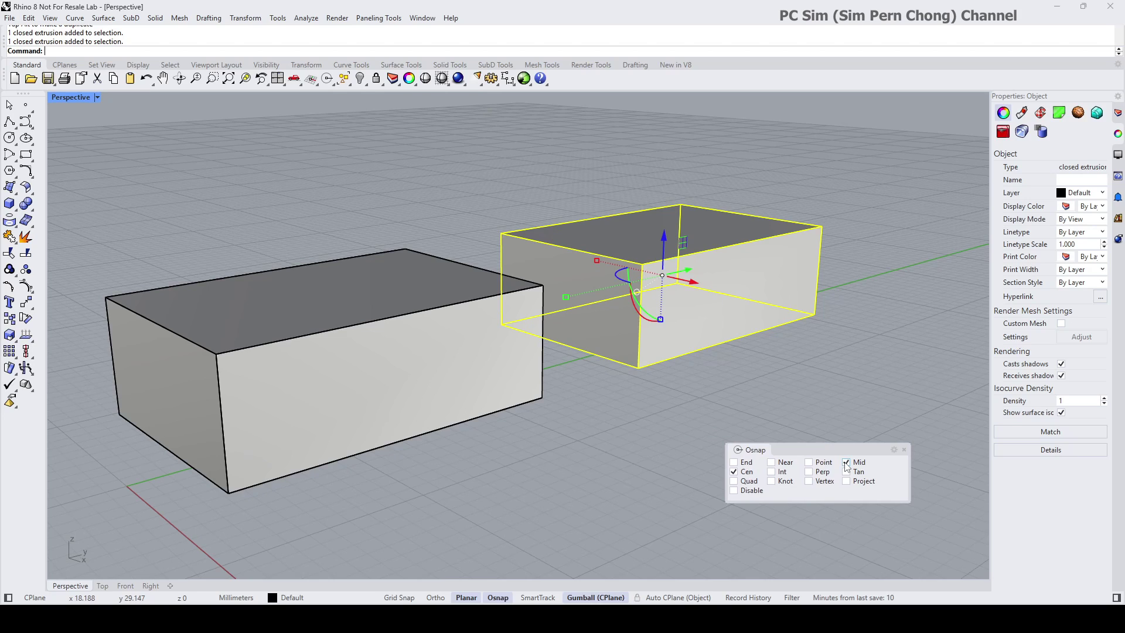
pyautogui.click(734, 472)
pyautogui.moveTo(698, 358); pyautogui.dragTo(683, 375, button='right')
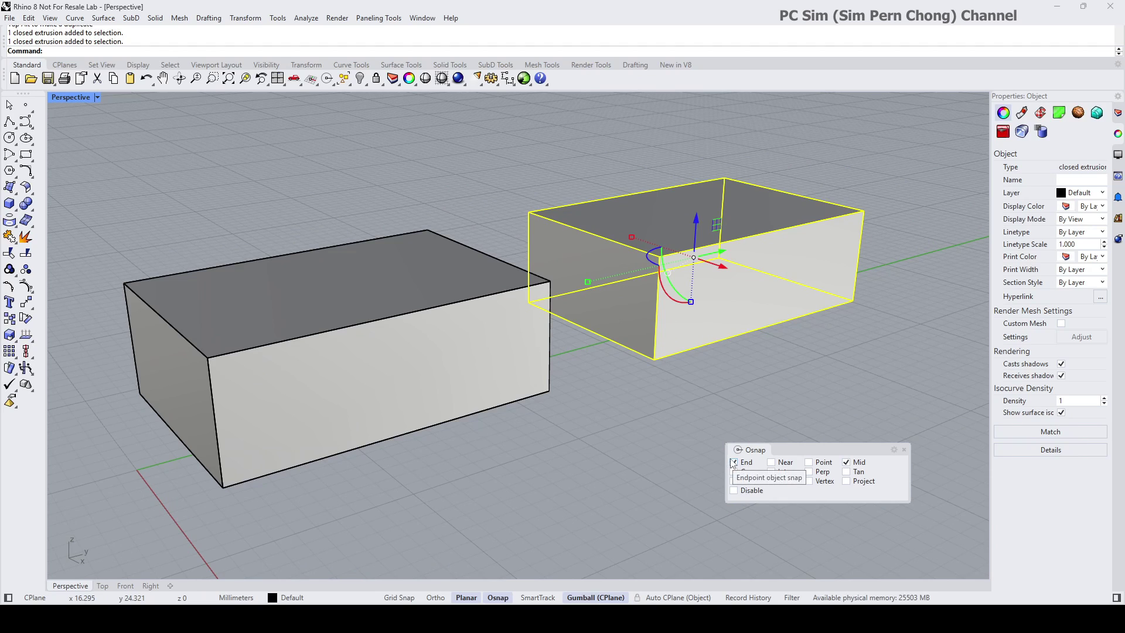
pyautogui.moveTo(684, 375); pyautogui.dragTo(684, 416, button='right')
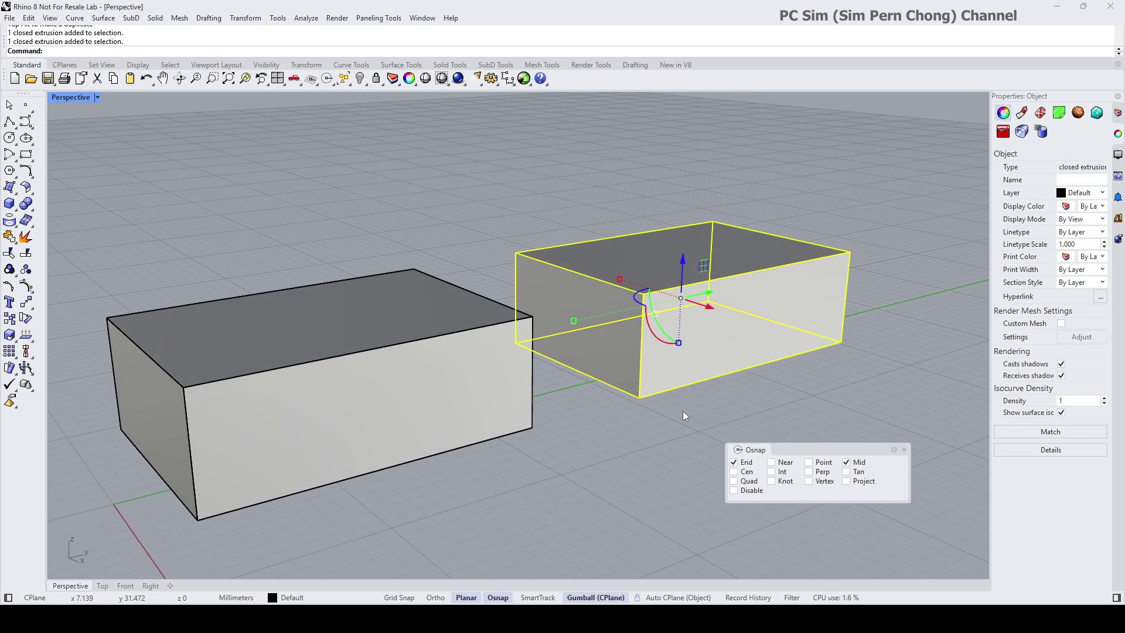
# Relocate the Gumball to the midpoint of the duplicate's bottom edge facing the original box, and reset the Gumball.
pyautogui.doubleClick(682, 300)
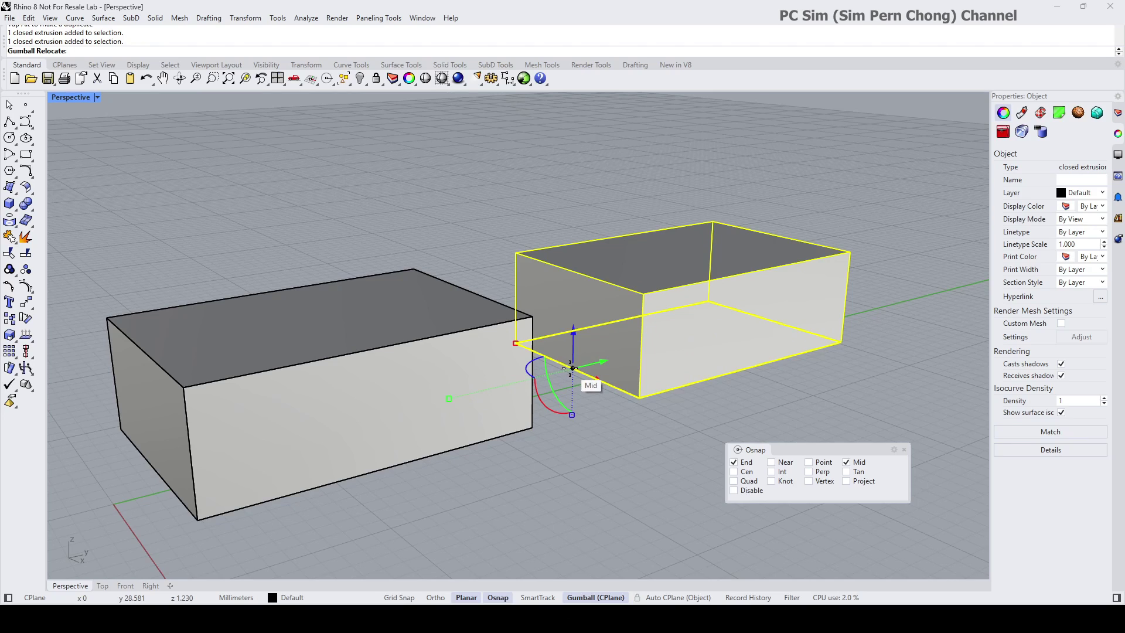
pyautogui.click(573, 367)
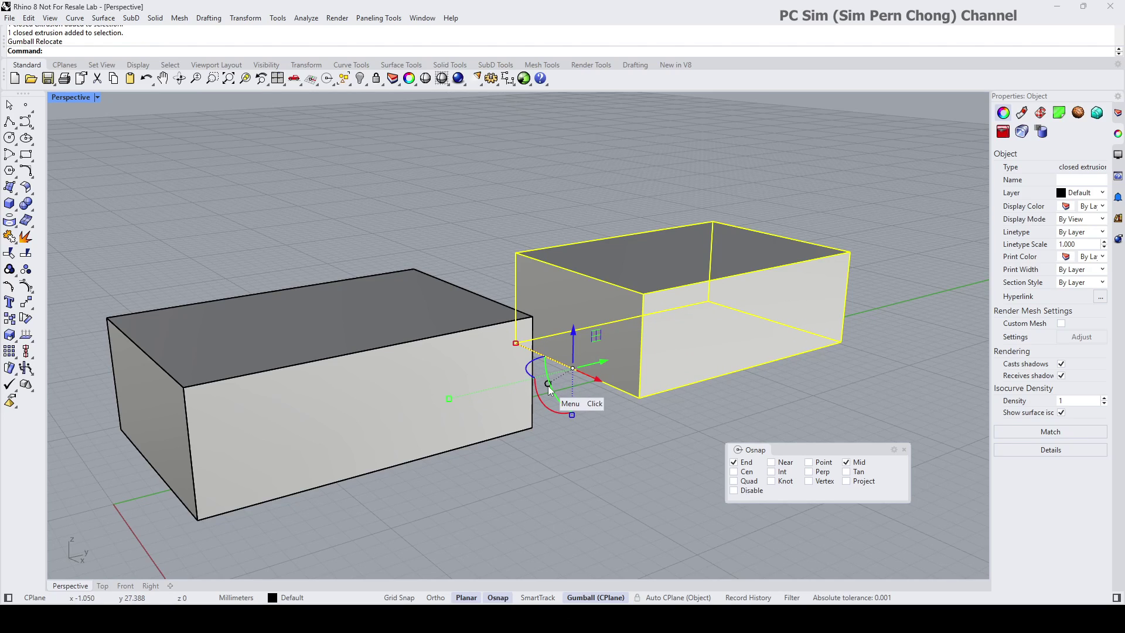
pyautogui.click(549, 385)
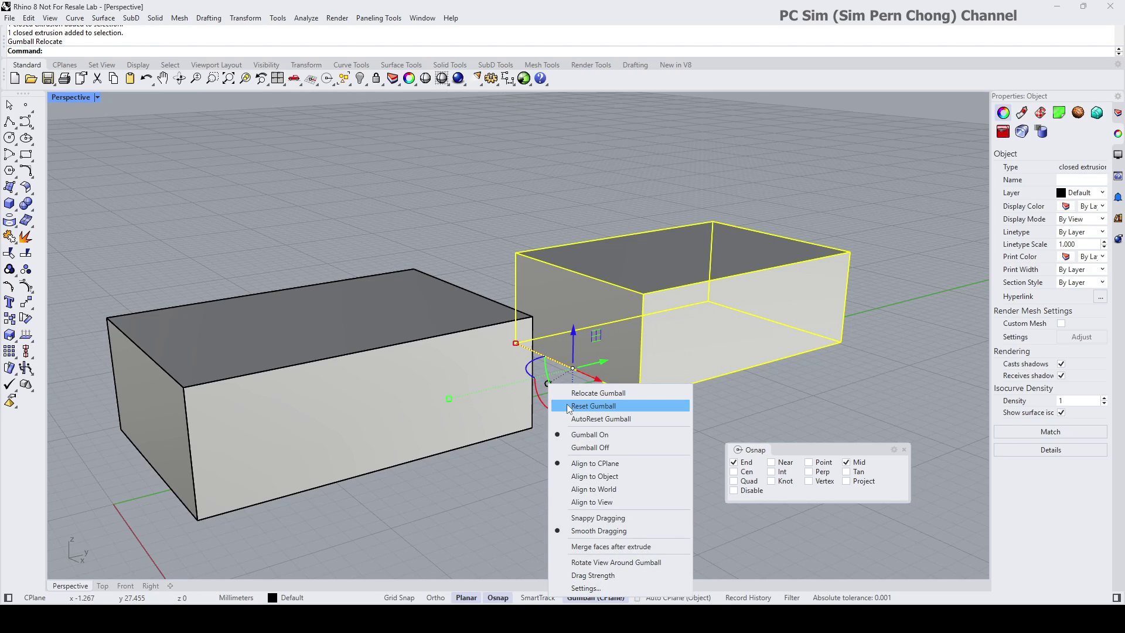
pyautogui.click(593, 406)
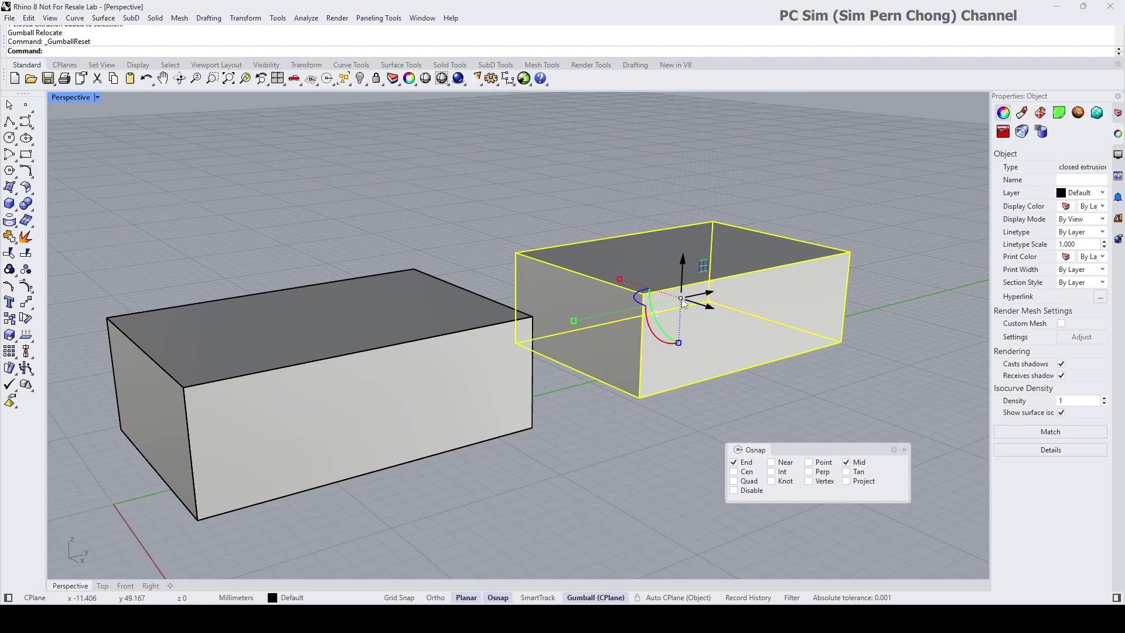
# Relocate the duplicate box's Gumball to the midpoint of its bottom edge facing the original box, using the Mid snap.
pyautogui.doubleClick(681, 300)
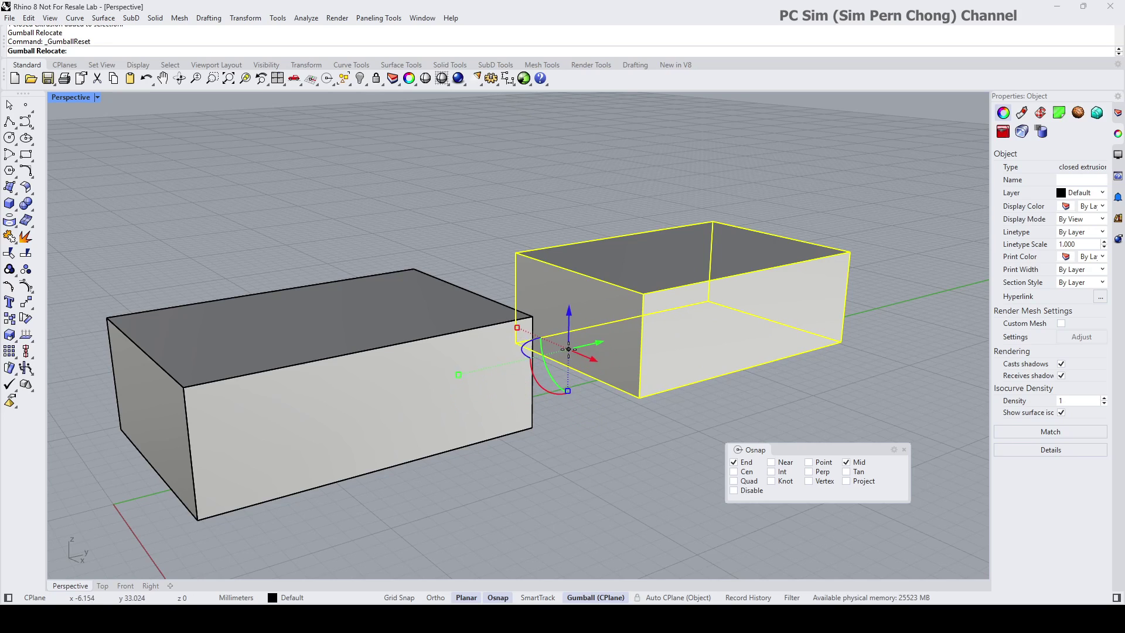
pyautogui.click(846, 463)
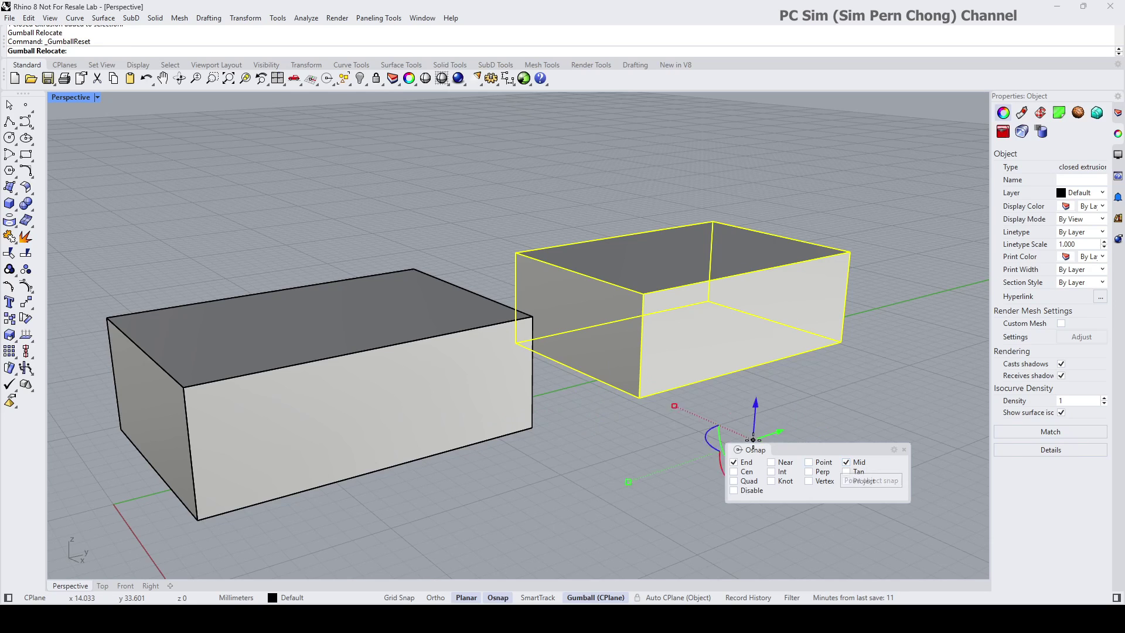
pyautogui.click(572, 369)
pyautogui.moveTo(572, 369); pyautogui.dragTo(574, 400, button='right')
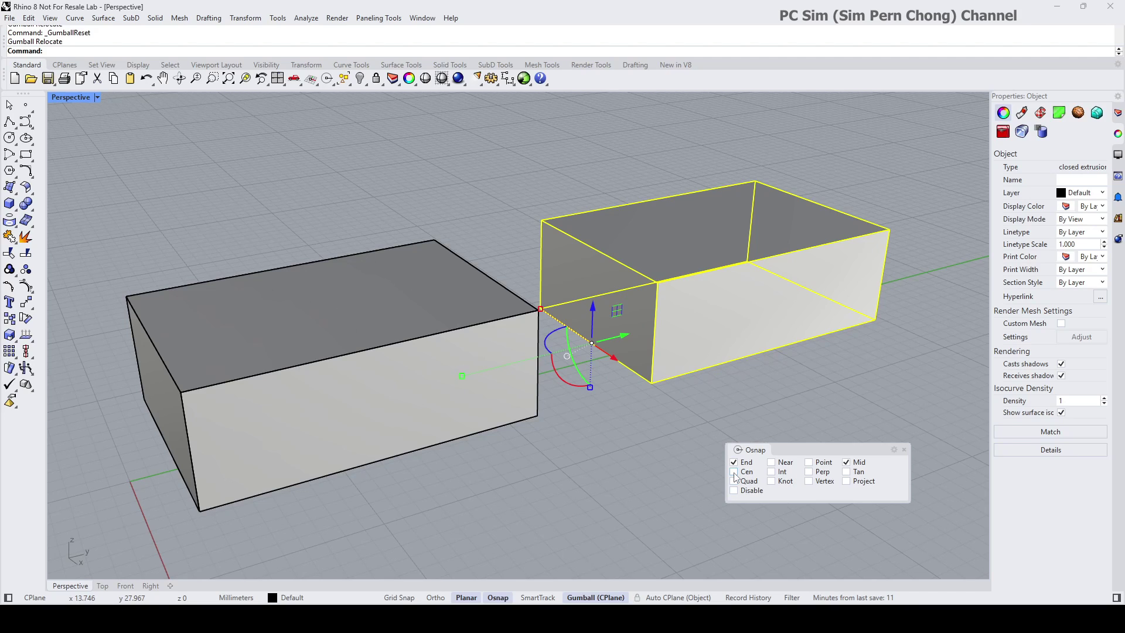
# With the Cen snap on, place the duplicate by its Gumball origin on the original box's top face, and undo the move.
pyautogui.moveTo(593, 344)
pyautogui.mouseDown()
pyautogui.moveTo(559, 319)
pyautogui.moveTo(581, 335)
pyautogui.mouseUp()
pyautogui.moveTo(706, 315); pyautogui.dragTo(318, 355)
pyautogui.moveTo(370, 356); pyautogui.dragTo(527, 350, button='right')
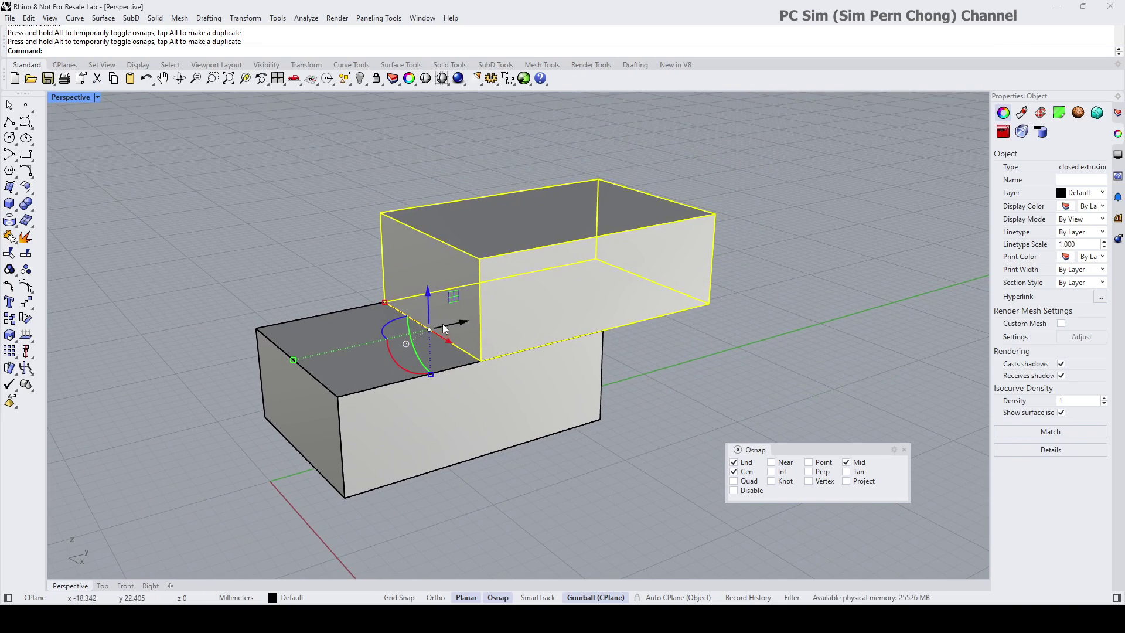
pyautogui.scroll(2, 453, 338)
pyautogui.moveTo(453, 338); pyautogui.dragTo(445, 318, button='right')
pyautogui.moveTo(546, 347); pyautogui.dragTo(573, 368, button='right')
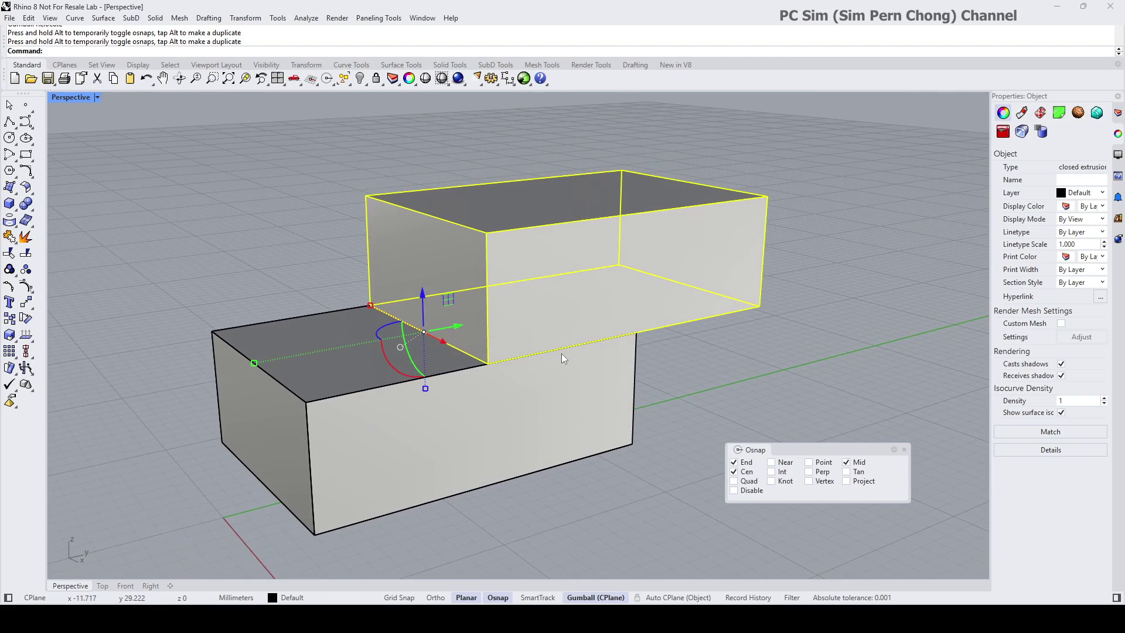
pyautogui.hotkey('ctrl', 'z')
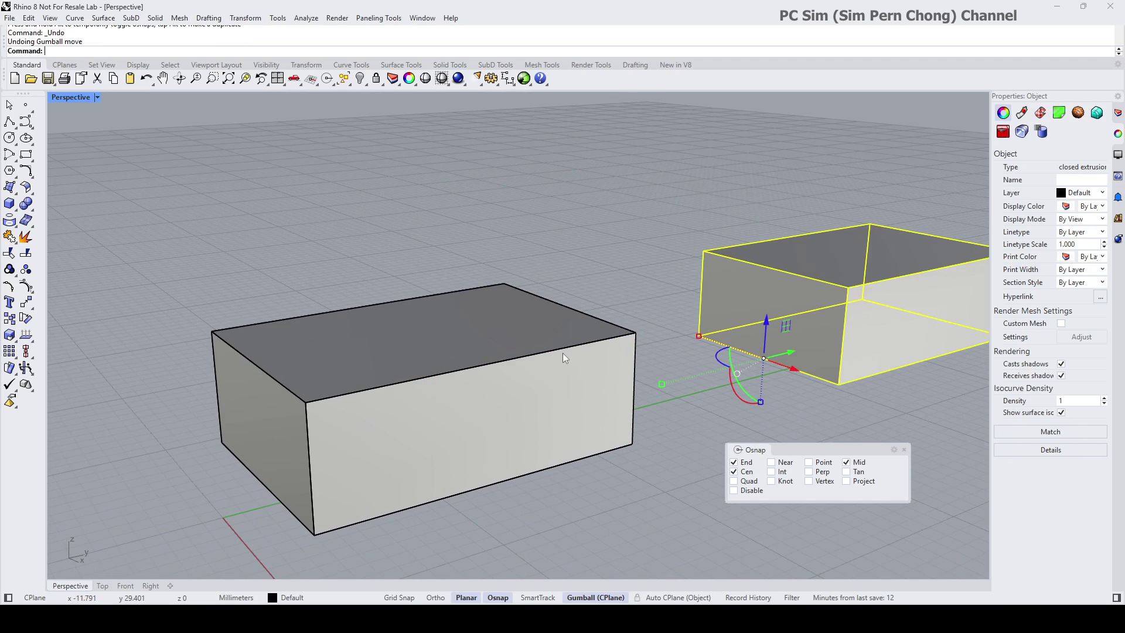
# Select both boxes together and delete them from the scene.
pyautogui.scroll(-2, 563, 353)
pyautogui.keyDown('shift'); pyautogui.moveTo(695, 357); pyautogui.dragTo(593, 350, button='right'); pyautogui.keyUp('shift')
pyautogui.scroll(-3, 627, 335)
pyautogui.moveTo(223, 185); pyautogui.dragTo(968, 554)
pyautogui.press('Delete')
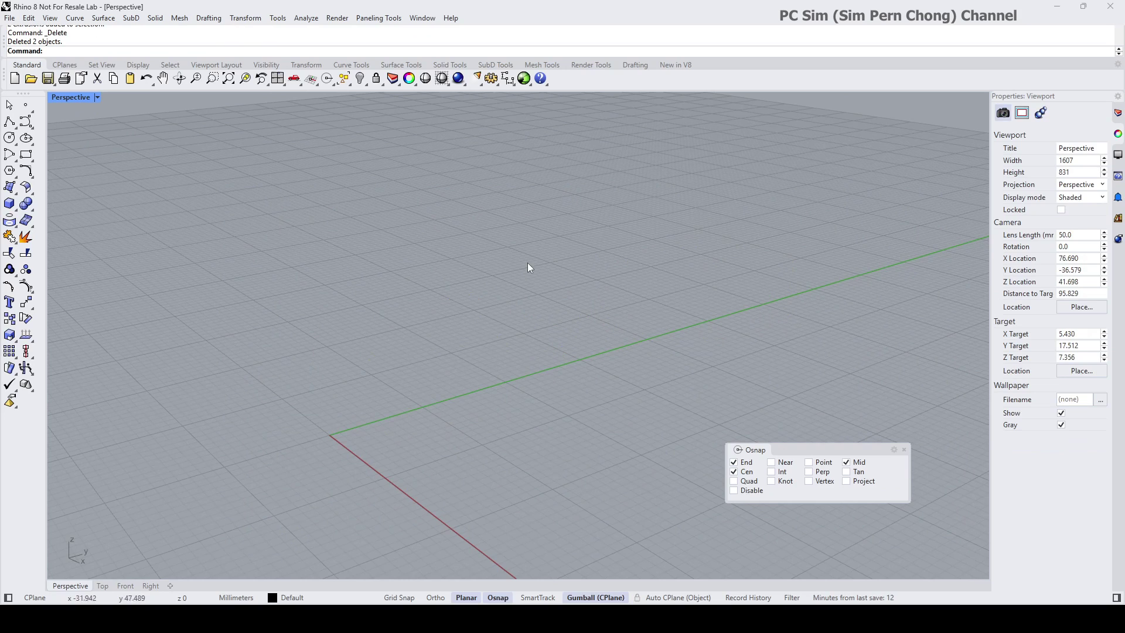
# Show all four viewports and, with Grid Snap on, draw a rectangle about 30 by 20 mm in Top, starting at (-10, 10).
pyautogui.doubleClick(65, 96)
pyautogui.moveTo(224, 206); pyautogui.dragTo(184, 166, button='right')
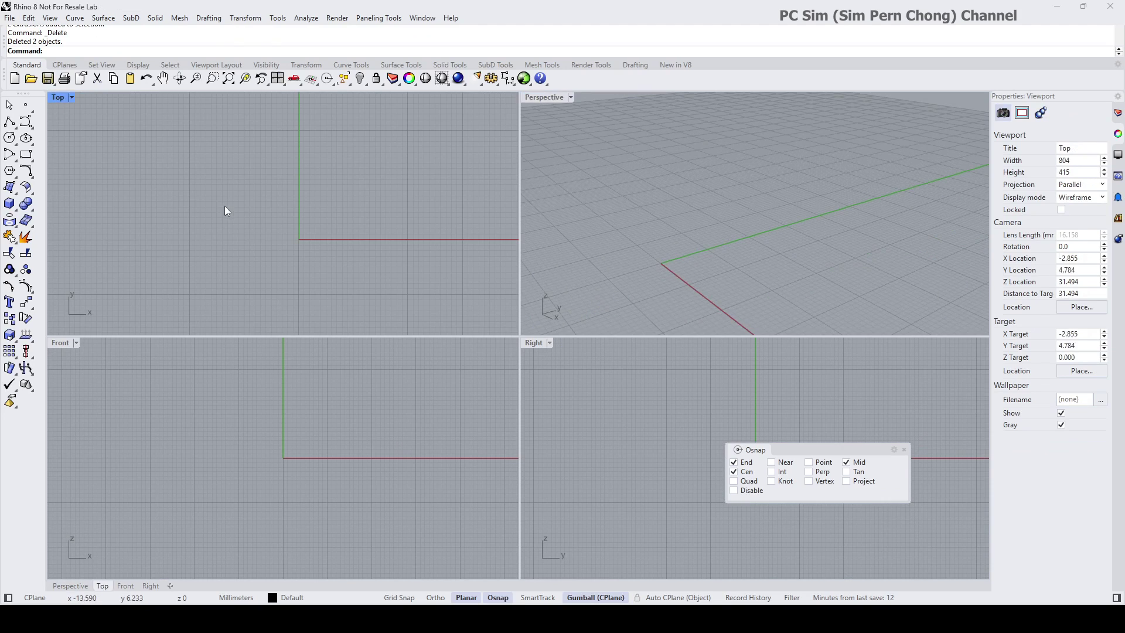
pyautogui.click(25, 157)
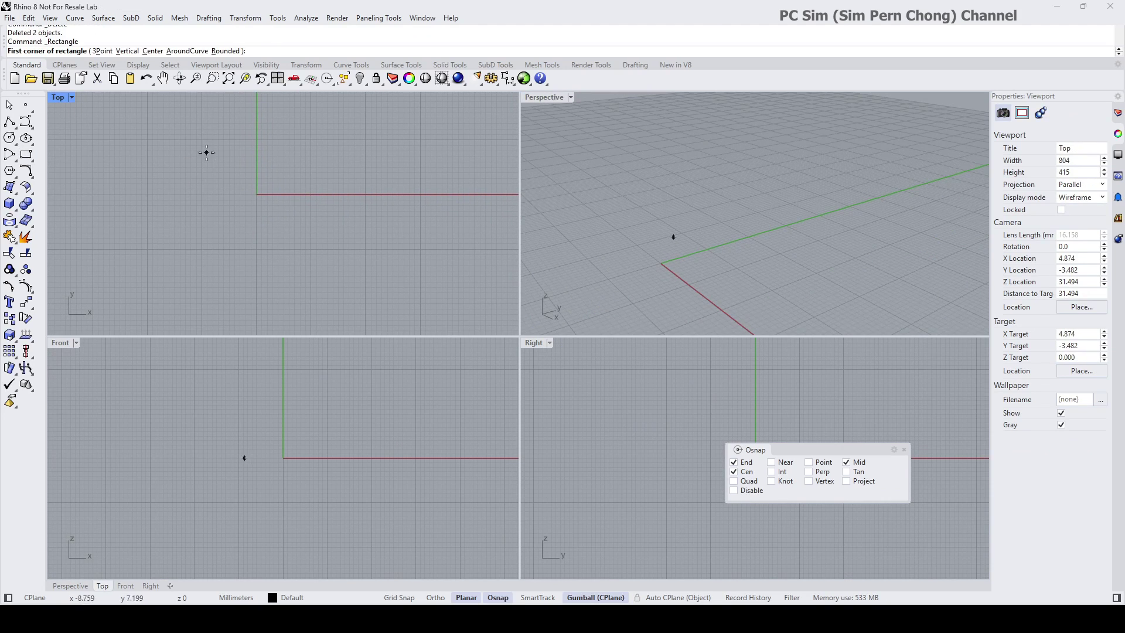
pyautogui.press('F9')
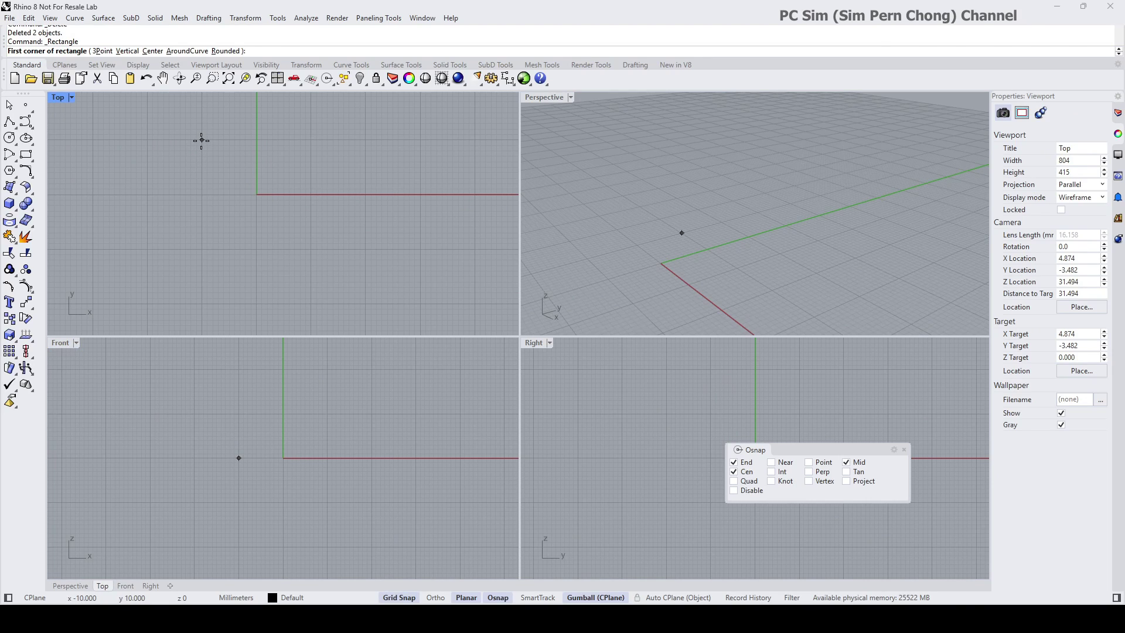
pyautogui.click(201, 140)
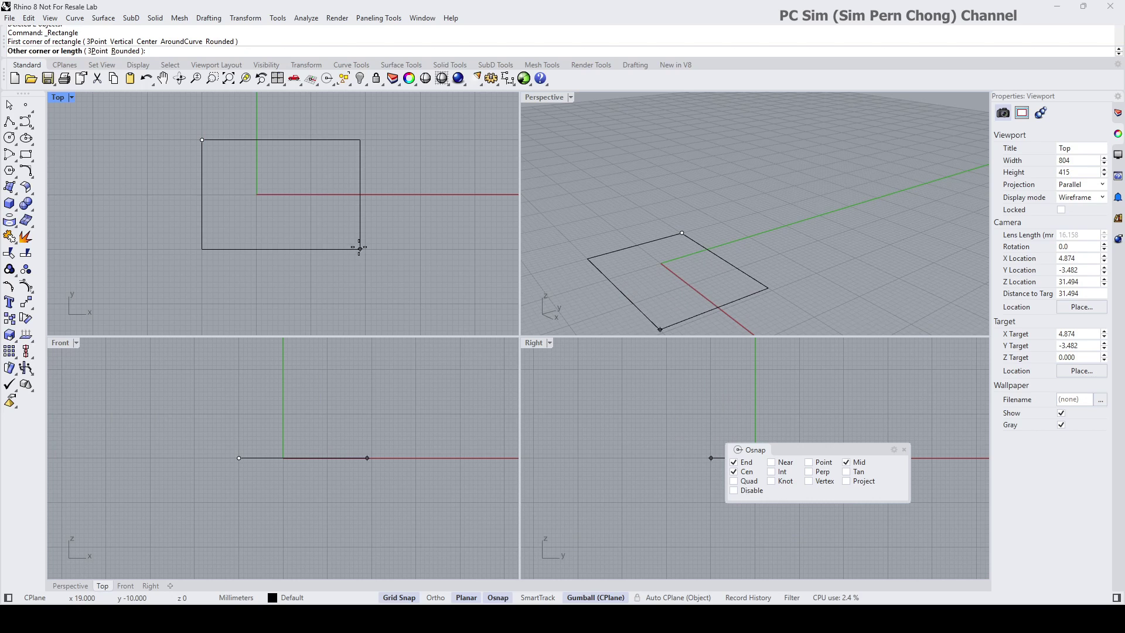
pyautogui.click(367, 250)
# Maximize the Perspective viewport and select the rectangle.
pyautogui.doubleClick(533, 101)
pyautogui.moveTo(487, 367); pyautogui.dragTo(480, 391, button='right')
pyautogui.scroll(2, 490, 385)
pyautogui.scroll(-4, 488, 381)
pyautogui.keyDown('shift'); pyautogui.moveTo(480, 391); pyautogui.dragTo(485, 359, button='right'); pyautogui.keyUp('shift')
pyautogui.click(443, 314)
pyautogui.moveTo(499, 363); pyautogui.dragTo(488, 362, button='right')
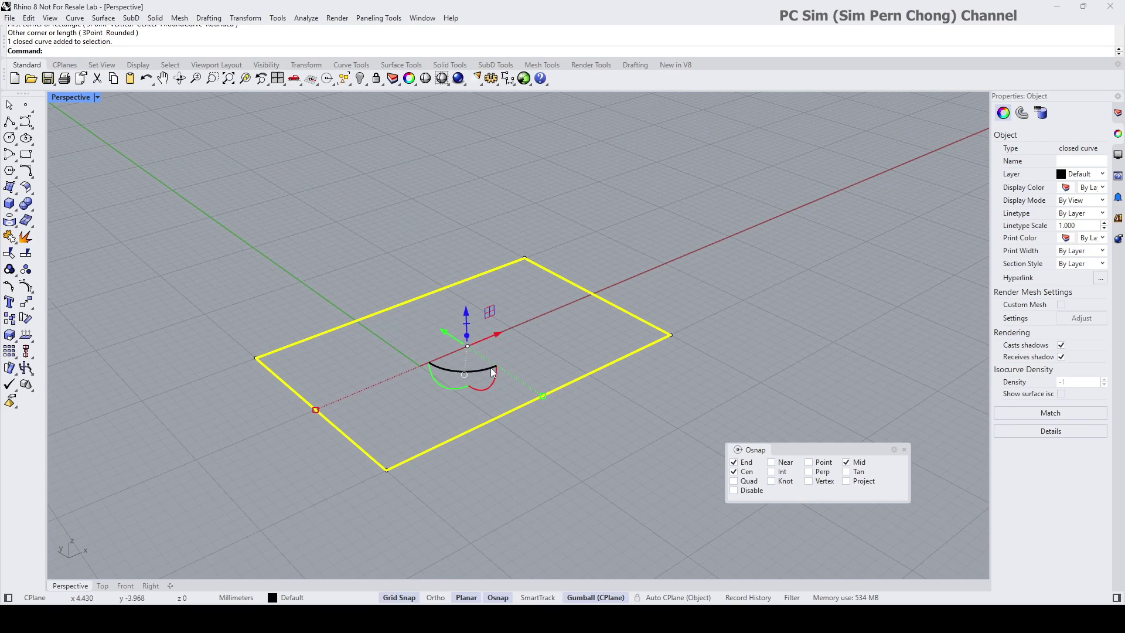
# Reselect the rectangle and examine the extrude handle on the Gumball's Z axis.
pyautogui.click(617, 453)
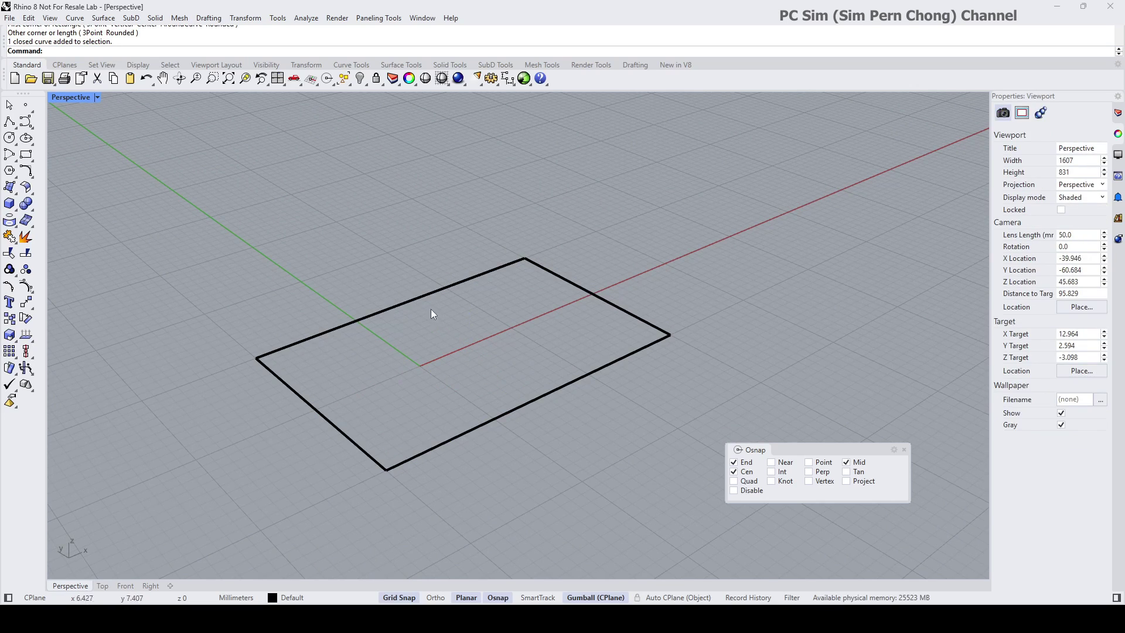
pyautogui.click(417, 297)
pyautogui.scroll(2, 480, 346)
pyautogui.scroll(3, 479, 346)
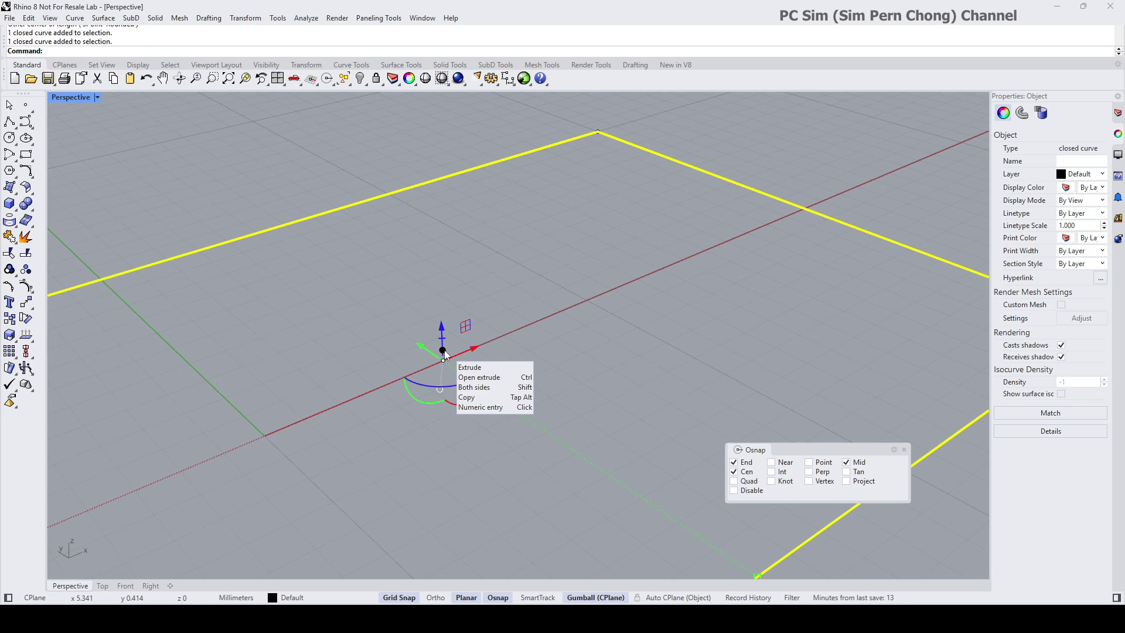
pyautogui.scroll(-6, 446, 353)
pyautogui.moveTo(454, 352); pyautogui.dragTo(458, 354, button='right')
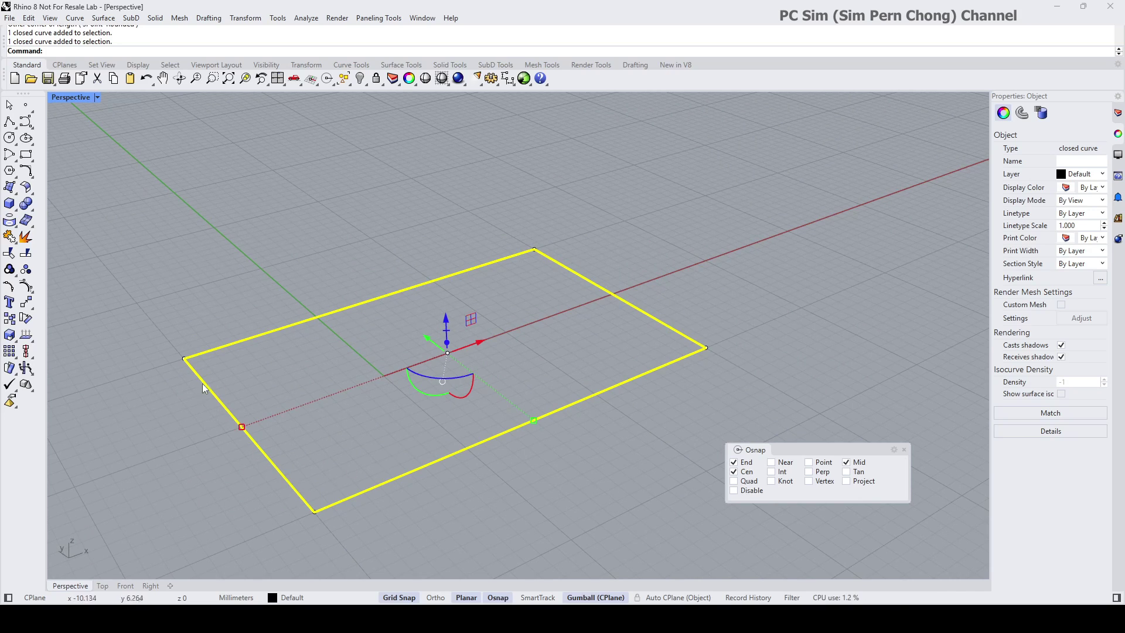
pyautogui.moveTo(389, 358); pyautogui.dragTo(395, 352, button='right')
pyautogui.scroll(-4, 409, 353)
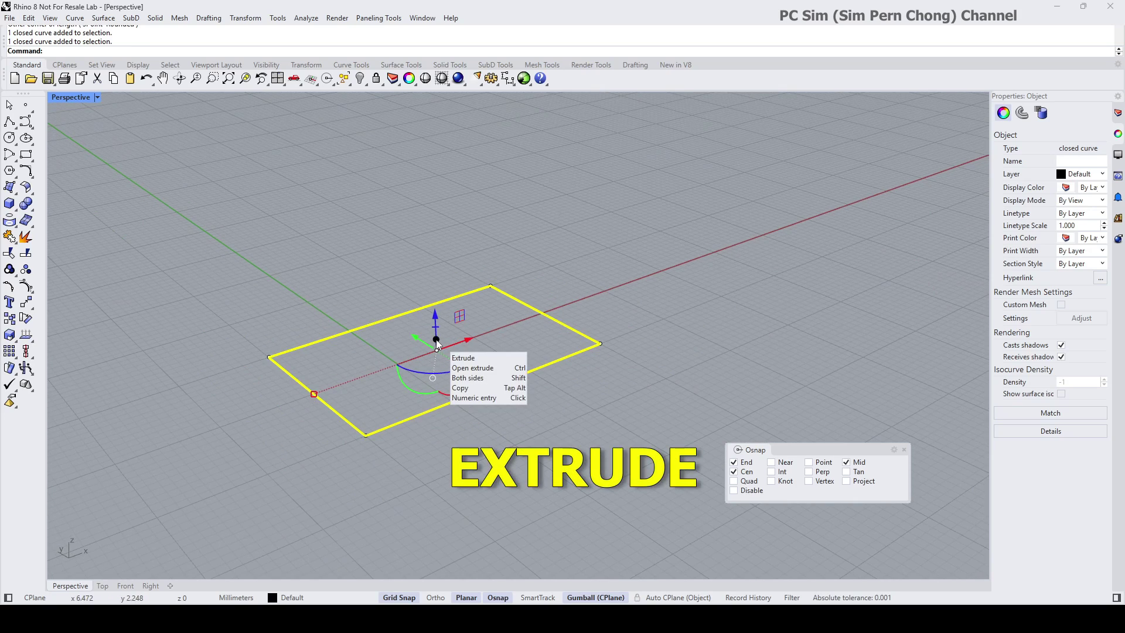
# Extrude the rectangle upward into a box with the Gumball's Z extrude handle, view it from another angle, and undo the extrusion.
pyautogui.moveTo(437, 342); pyautogui.dragTo(431, 188)
pyautogui.moveTo(566, 322)
pyautogui.mouseDown(button='right')
pyautogui.moveTo(560, 426)
pyautogui.moveTo(568, 342)
pyautogui.mouseUp(button='right')
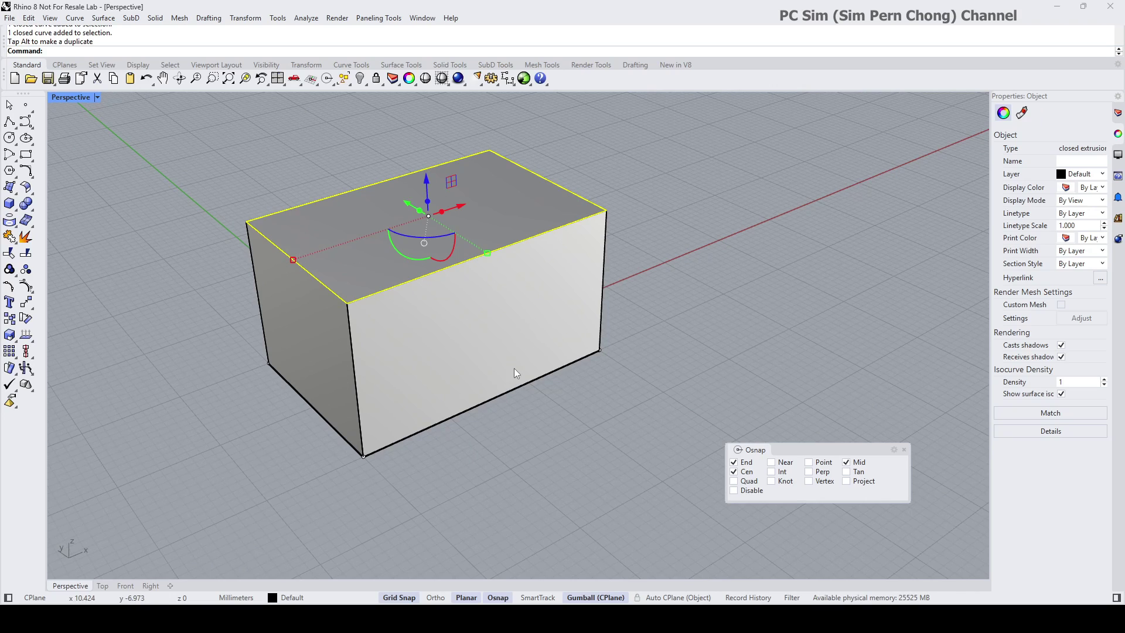
pyautogui.moveTo(487, 343); pyautogui.dragTo(558, 382, button='right')
pyautogui.hotkey('ctrl', 'z')
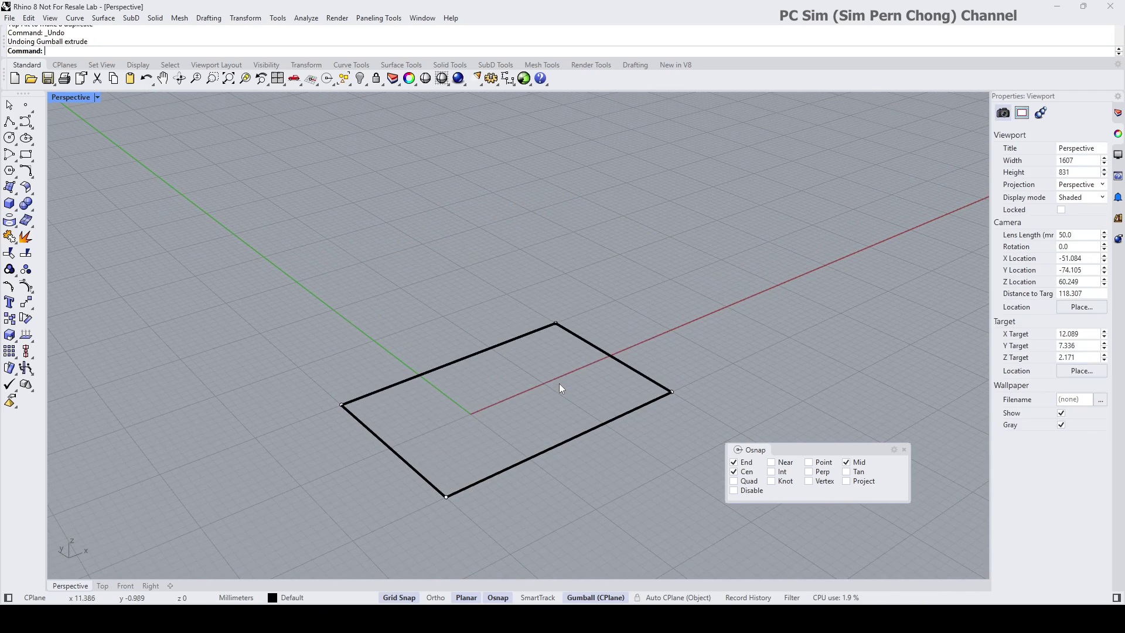
# Select the rectangle again, extrude it upward a second time with the Gumball, and undo that extrusion.
pyautogui.click(544, 454)
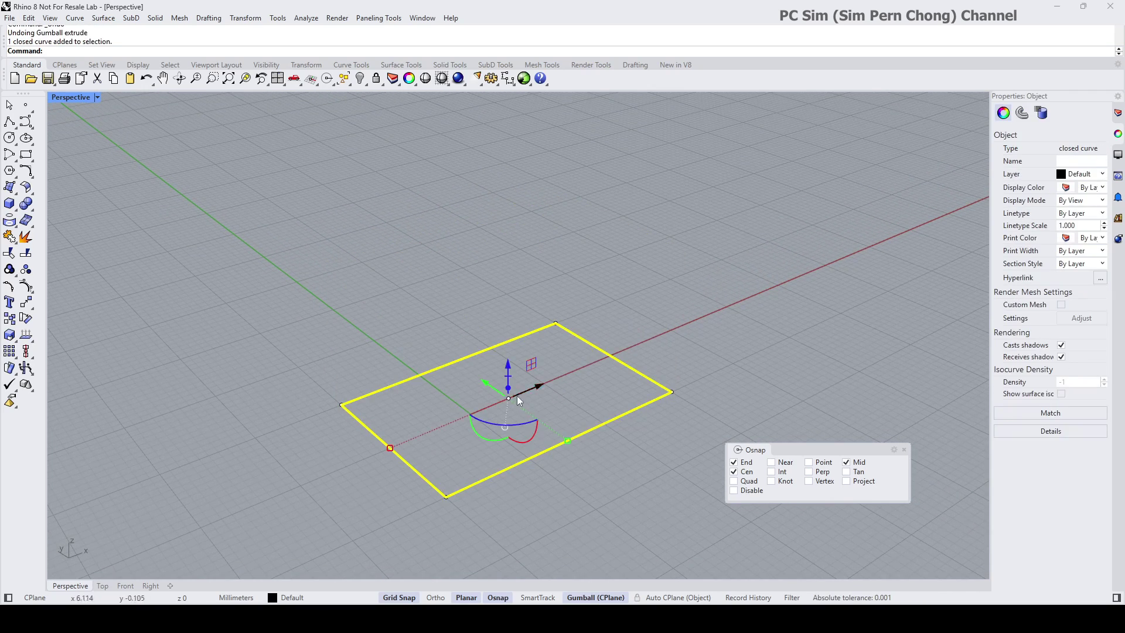
pyautogui.moveTo(508, 388); pyautogui.dragTo(509, 278)
pyautogui.hotkey('ctrl', 'z')
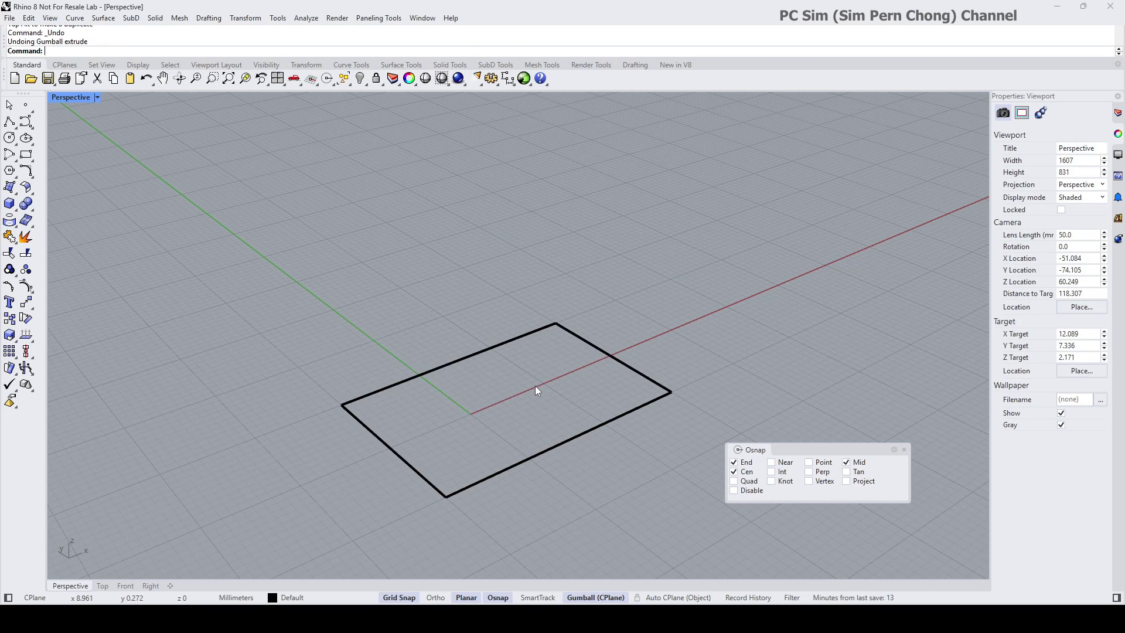
# Select the rectangle, extrude it upward with the Gumball as an open extrusion without caps, and undo the extrusion.
pyautogui.scroll(3, 524, 395)
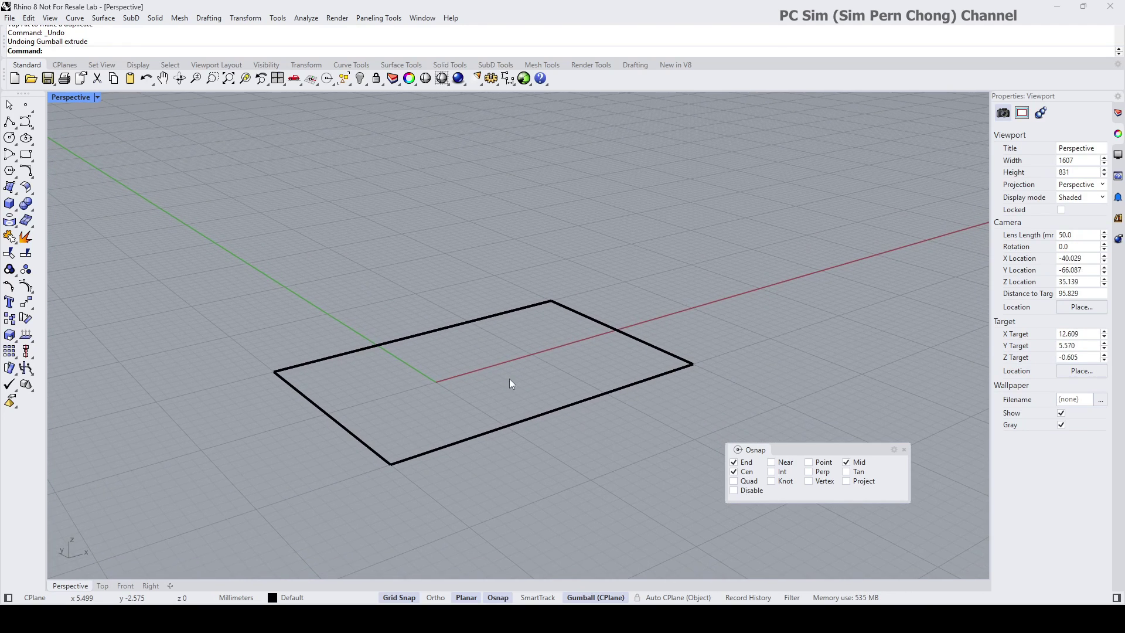
pyautogui.moveTo(507, 384); pyautogui.dragTo(517, 378, button='right')
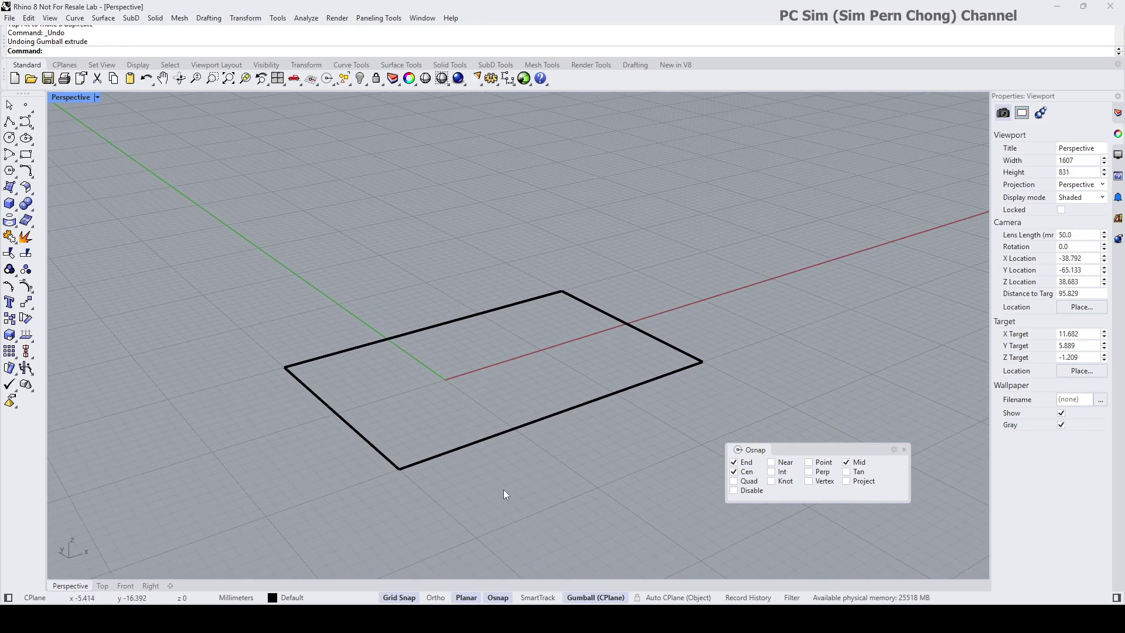
pyautogui.click(439, 325)
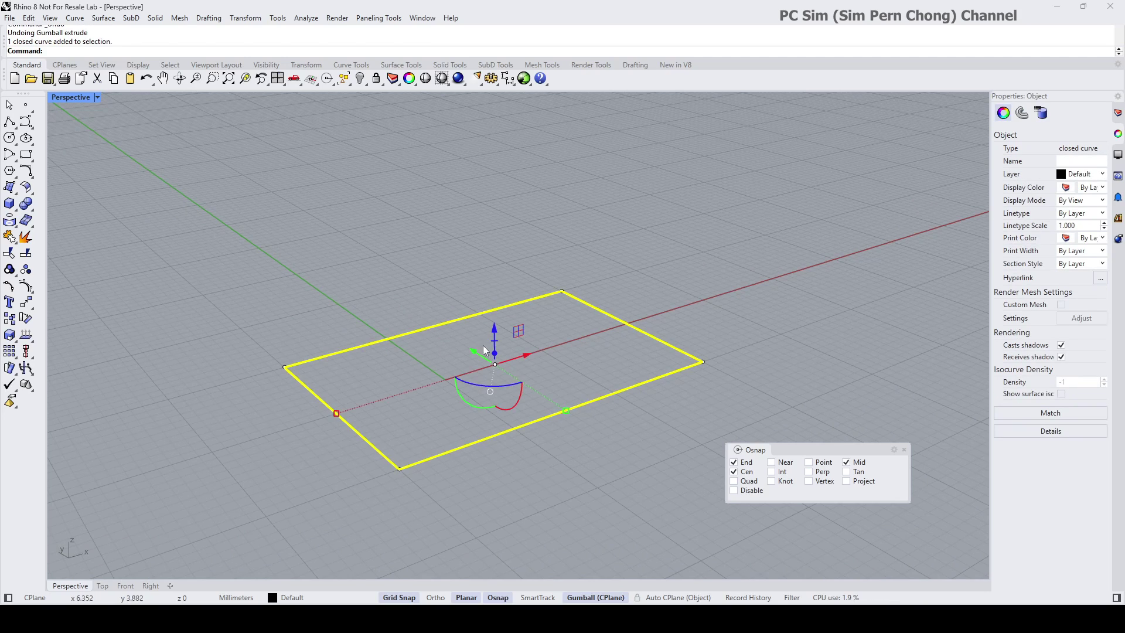
pyautogui.moveTo(495, 355); pyautogui.dragTo(507, 224)
pyautogui.moveTo(505, 221); pyautogui.dragTo(517, 274, button='right')
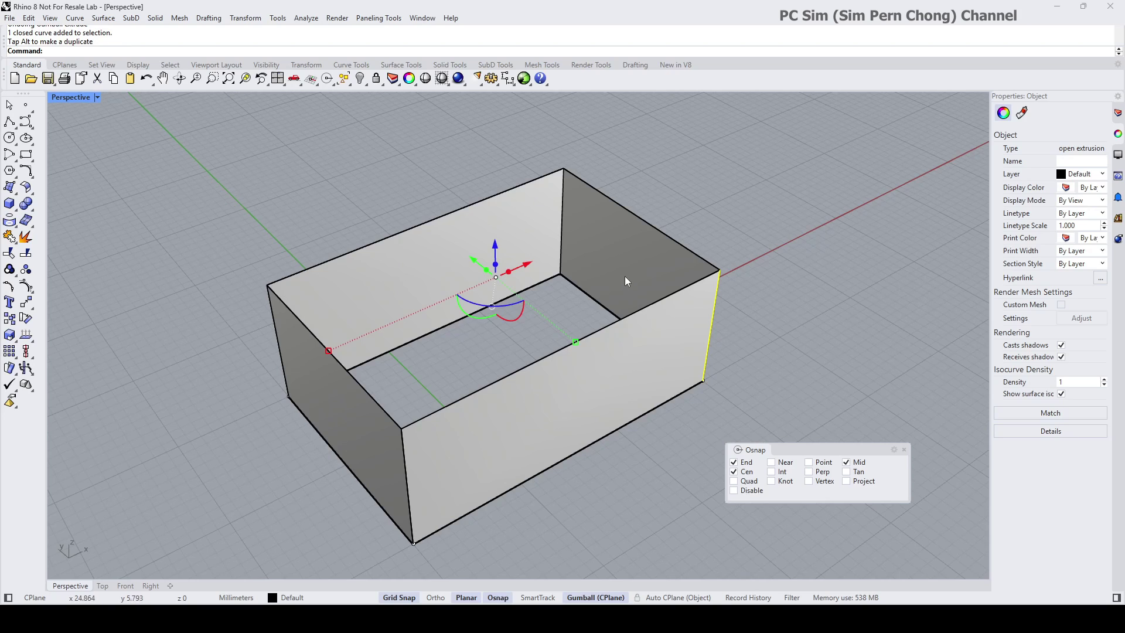
pyautogui.hotkey('ctrl', 'z')
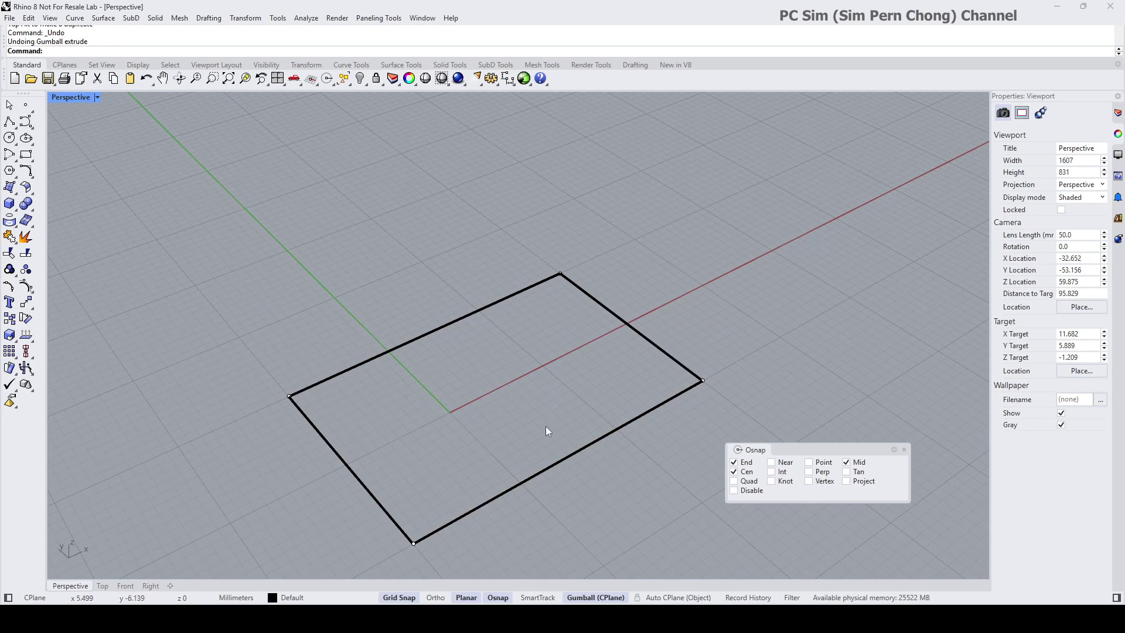
# Reselect the rectangle, extrude it upward as a closed extrusion with the Gumball, and undo it.
pyautogui.click(549, 468)
pyautogui.click(580, 499)
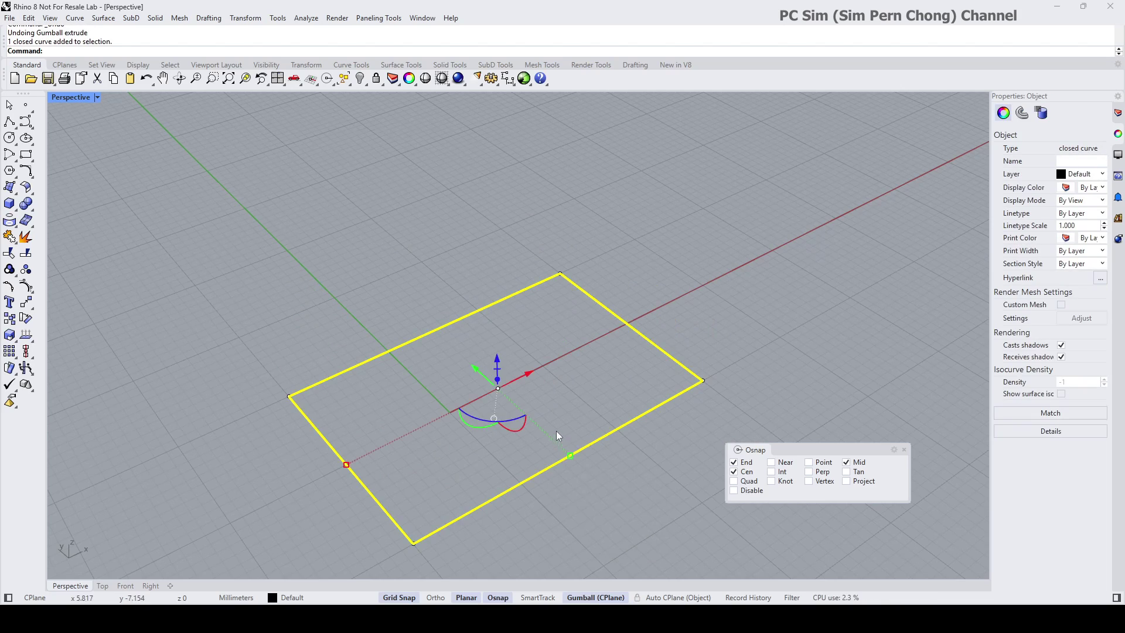
pyautogui.moveTo(558, 437); pyautogui.dragTo(551, 394, button='right')
pyautogui.moveTo(493, 350); pyautogui.dragTo(498, 240)
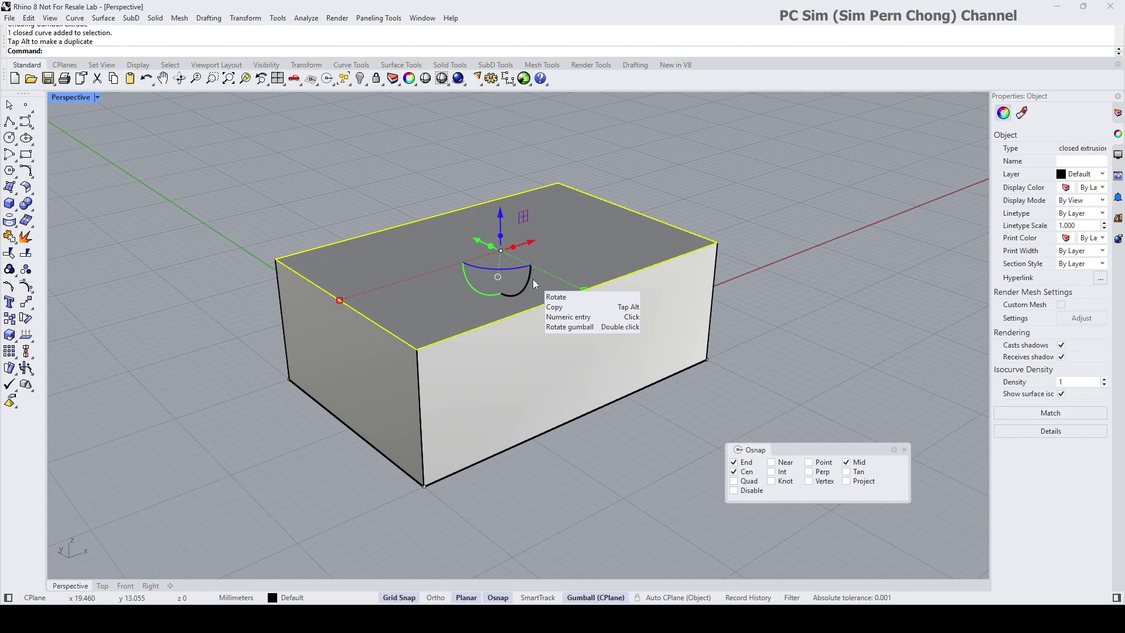
pyautogui.hotkey('ctrl', 'z')
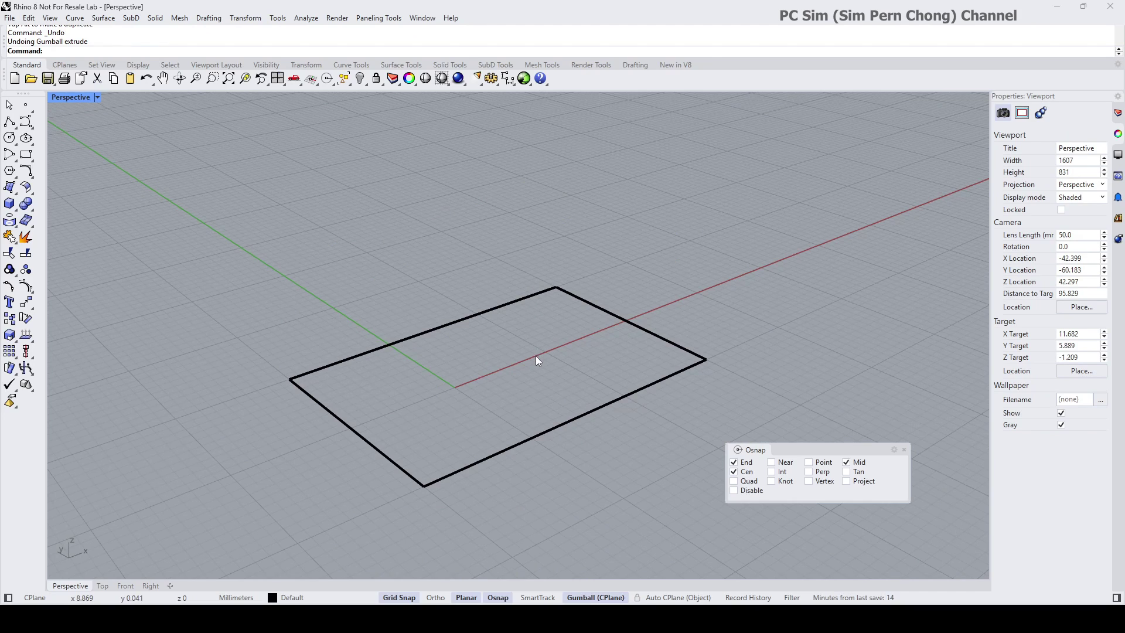
# Repeat the uncapped open extrusion of the rectangle with the Gumball's Z extrude handle and undo it again.
pyautogui.keyDown('shift'); pyautogui.moveTo(538, 361); pyautogui.dragTo(515, 371, button='right'); pyautogui.keyUp('shift')
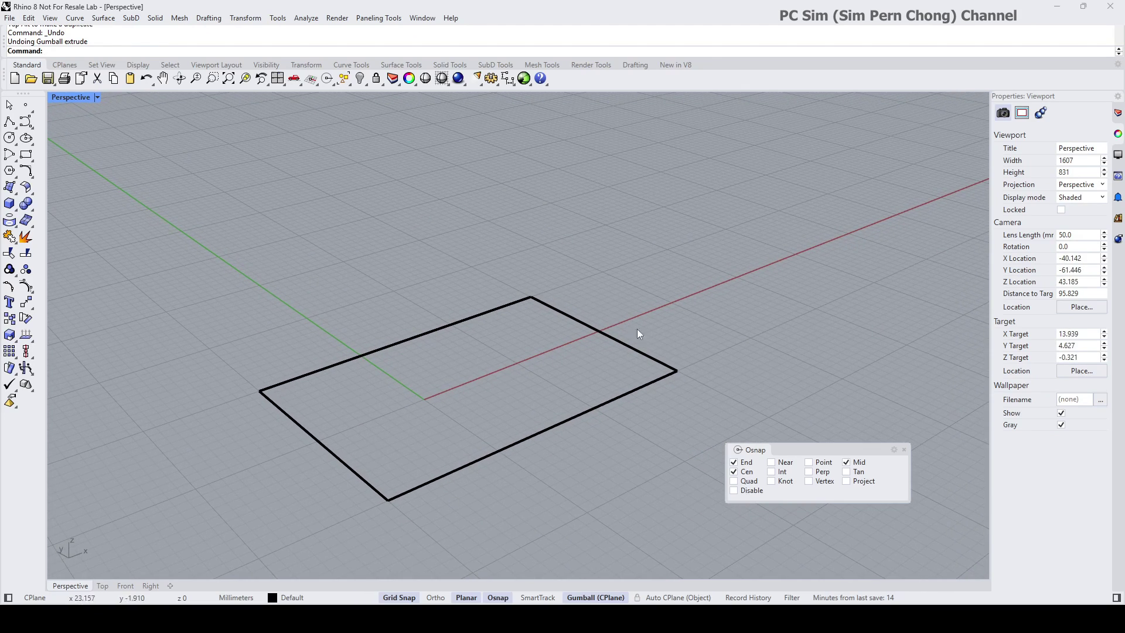
pyautogui.keyDown('shift'); pyautogui.moveTo(433, 379); pyautogui.dragTo(469, 379, button='right'); pyautogui.keyUp('shift')
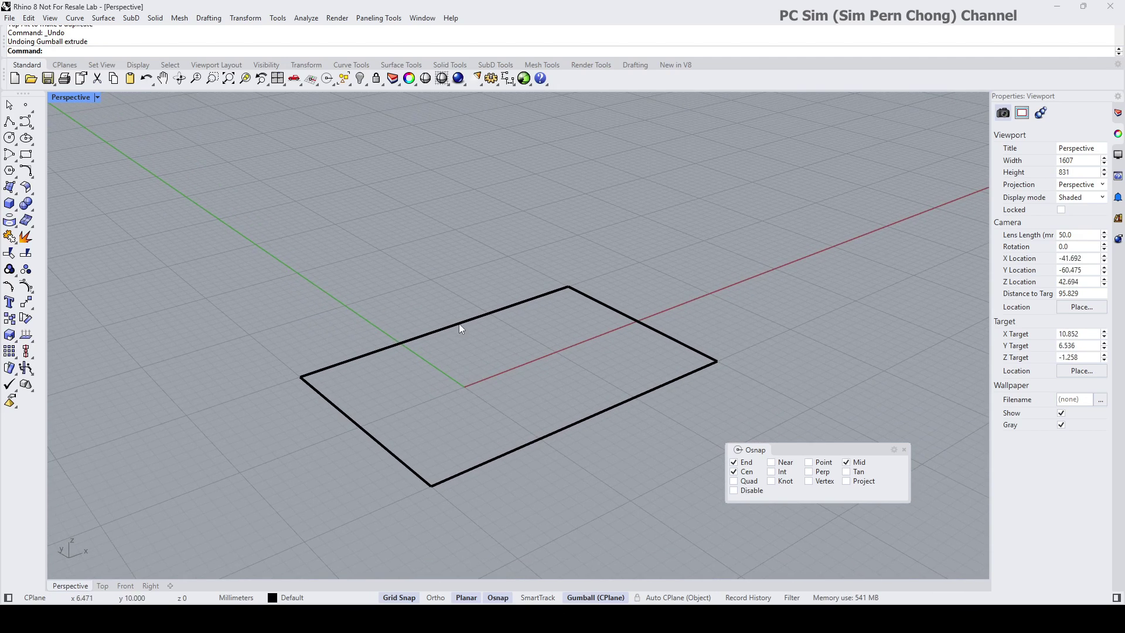
pyautogui.click(458, 323)
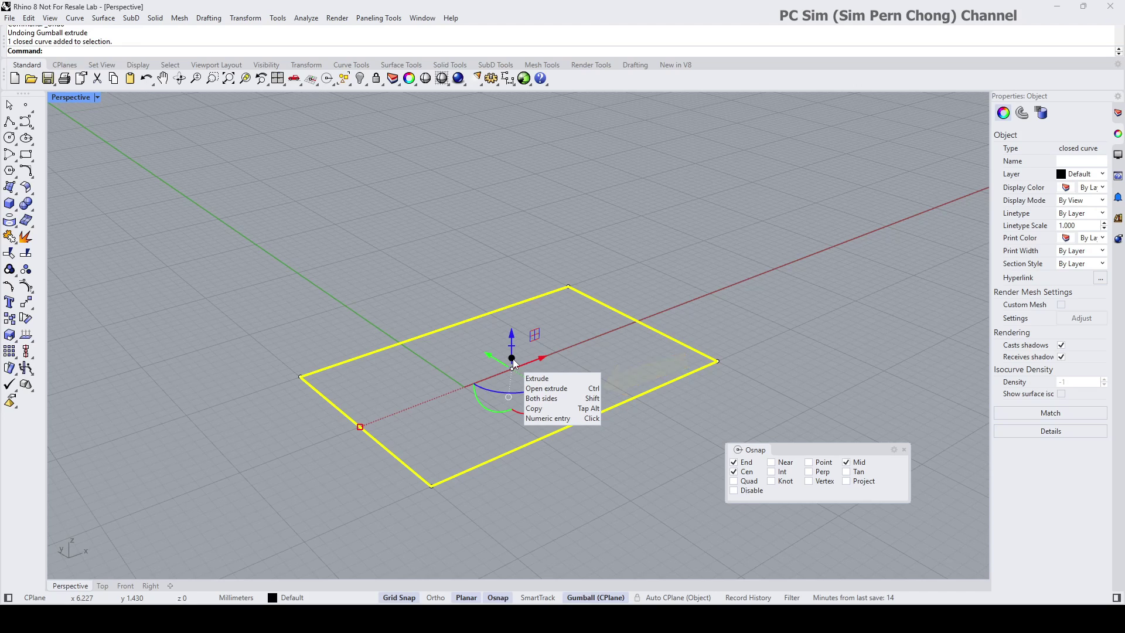
pyautogui.keyDown('ctrl'); pyautogui.moveTo(513, 365); pyautogui.dragTo(519, 220); pyautogui.keyUp('ctrl')
pyautogui.moveTo(519, 219); pyautogui.dragTo(529, 259, button='right')
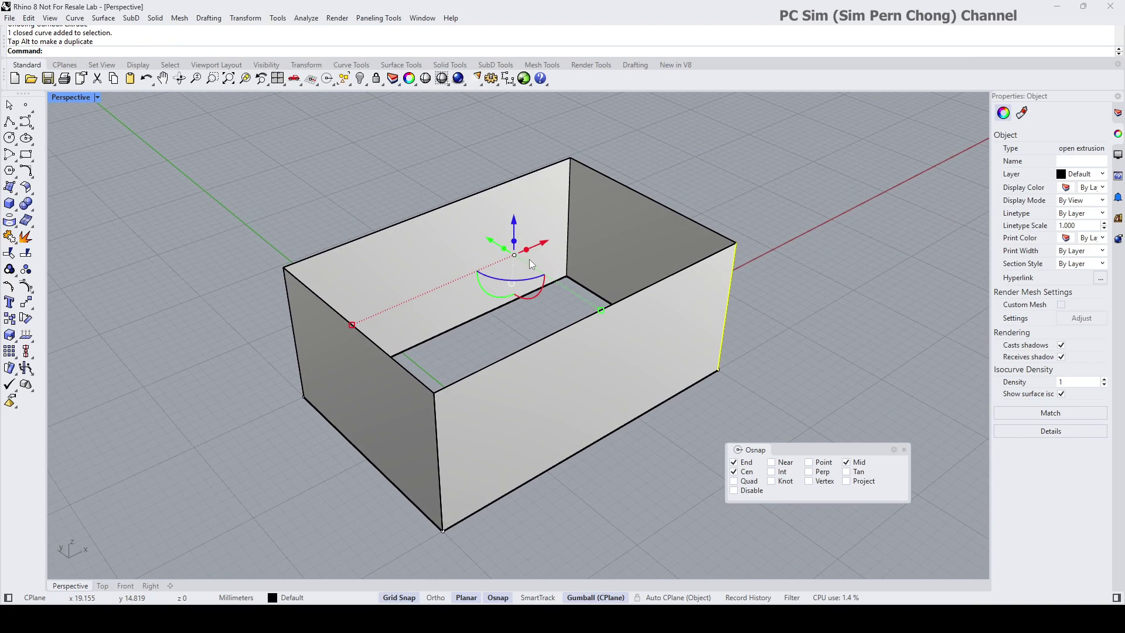
pyautogui.hotkey('ctrl', 'z')
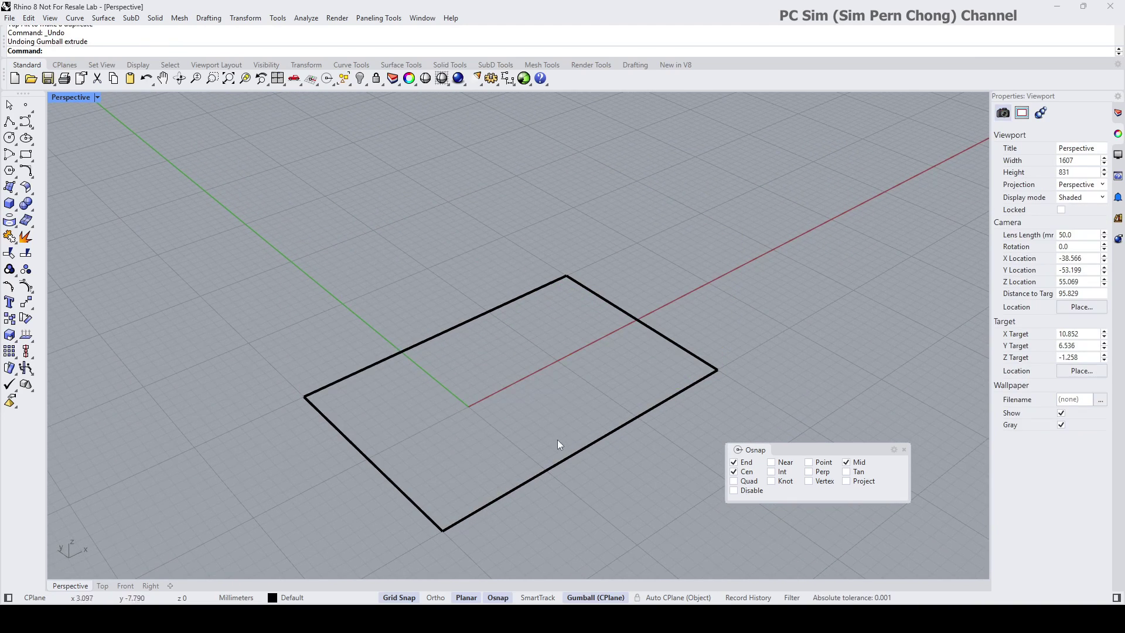
# Extrude the rectangle upward into a tall closed box with the Gumball's Z extrude handle and deselect it.
pyautogui.click(554, 463)
pyautogui.keyDown('shift'); pyautogui.moveTo(542, 411); pyautogui.dragTo(509, 427, button='right'); pyautogui.keyUp('shift')
pyautogui.moveTo(475, 389); pyautogui.dragTo(479, 159)
pyautogui.press('Escape')
pyautogui.moveTo(547, 350); pyautogui.dragTo(486, 385, button='right')
pyautogui.scroll(-4, 547, 346)
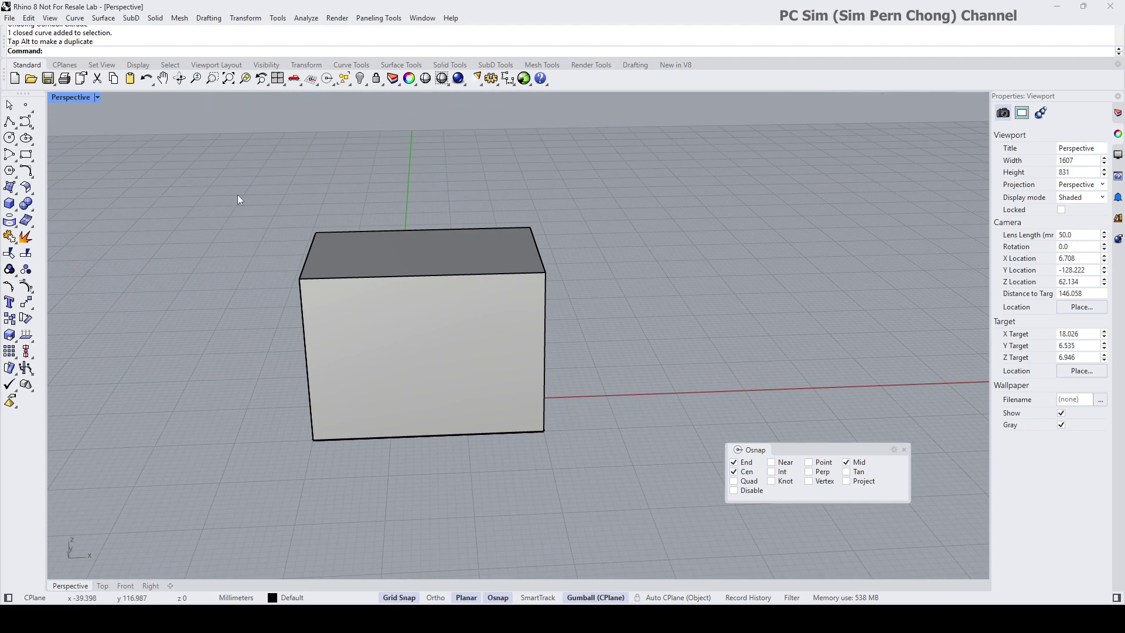
# In a maximized Front viewport, draw a single-segment diagonal polyline across the box's upper-right corner, and turn off the Cen object snap.
pyautogui.doubleClick(68, 96)
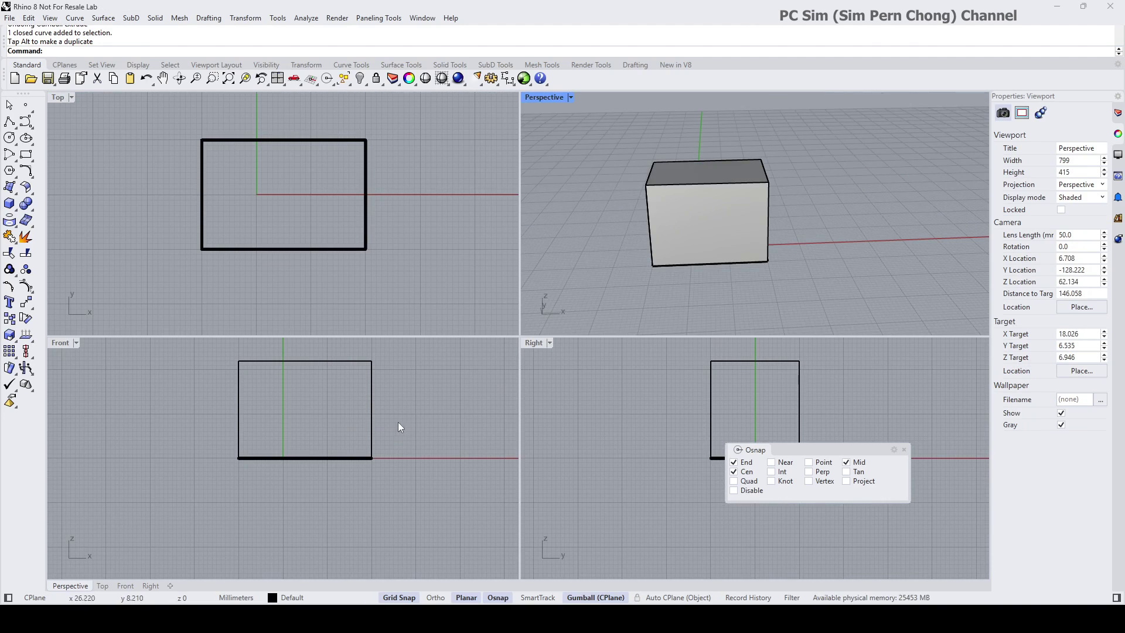
pyautogui.click(369, 435)
pyautogui.doubleClick(65, 343)
pyautogui.moveTo(506, 352); pyautogui.dragTo(380, 383, button='right')
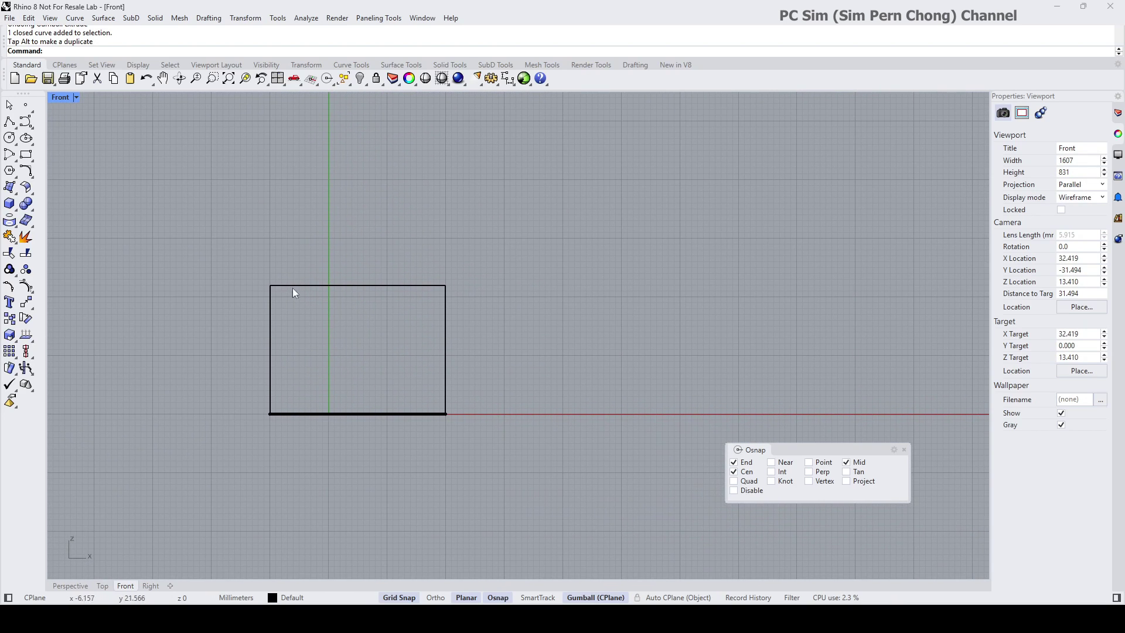
pyautogui.click(10, 121)
pyautogui.click(381, 262)
pyautogui.click(469, 345)
pyautogui.rightClick(469, 344)
pyautogui.click(734, 472)
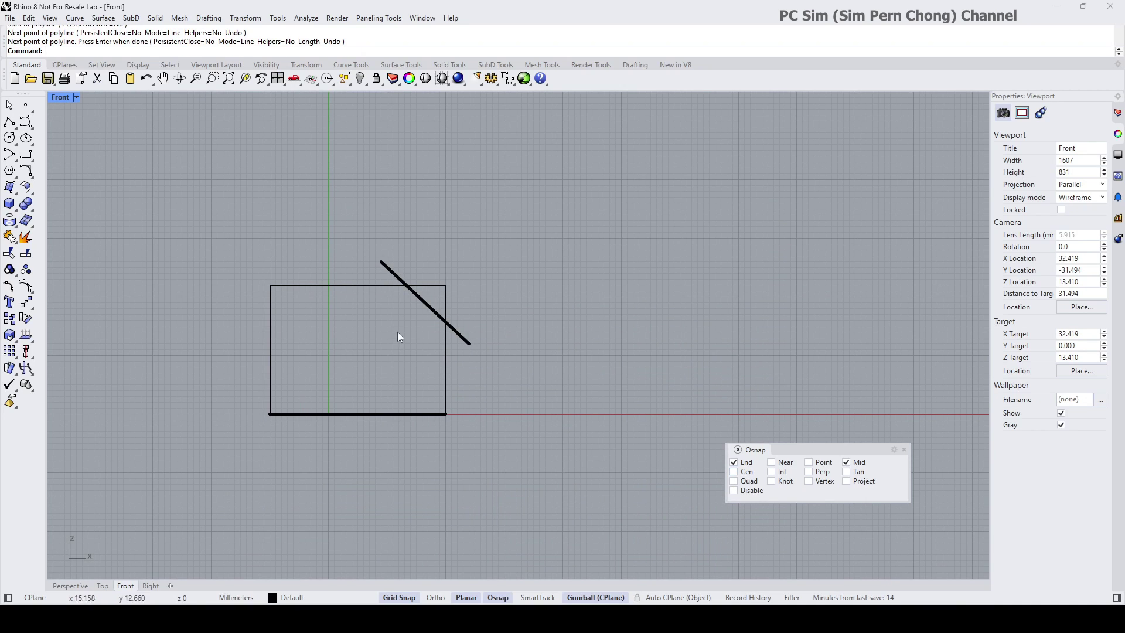
# Maximize the Perspective viewport and set its display mode to Ghosted to see the diagonal line inside the box.
pyautogui.doubleClick(61, 98)
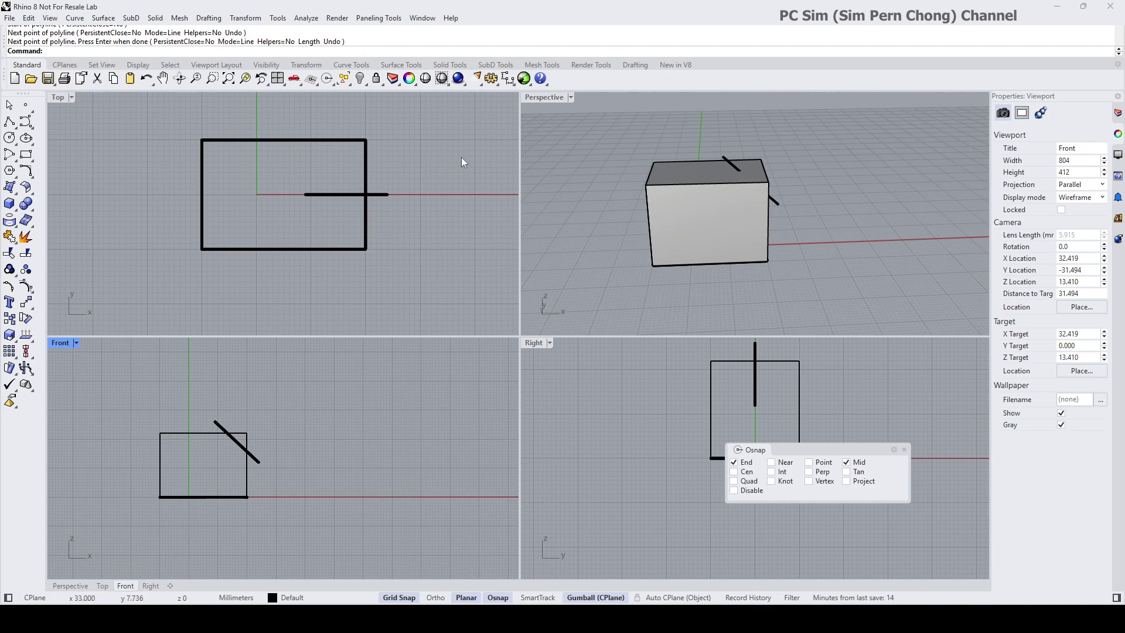
pyautogui.doubleClick(544, 98)
pyautogui.moveTo(571, 193); pyautogui.dragTo(441, 241, button='right')
pyautogui.scroll(4, 497, 245)
pyautogui.click(441, 245)
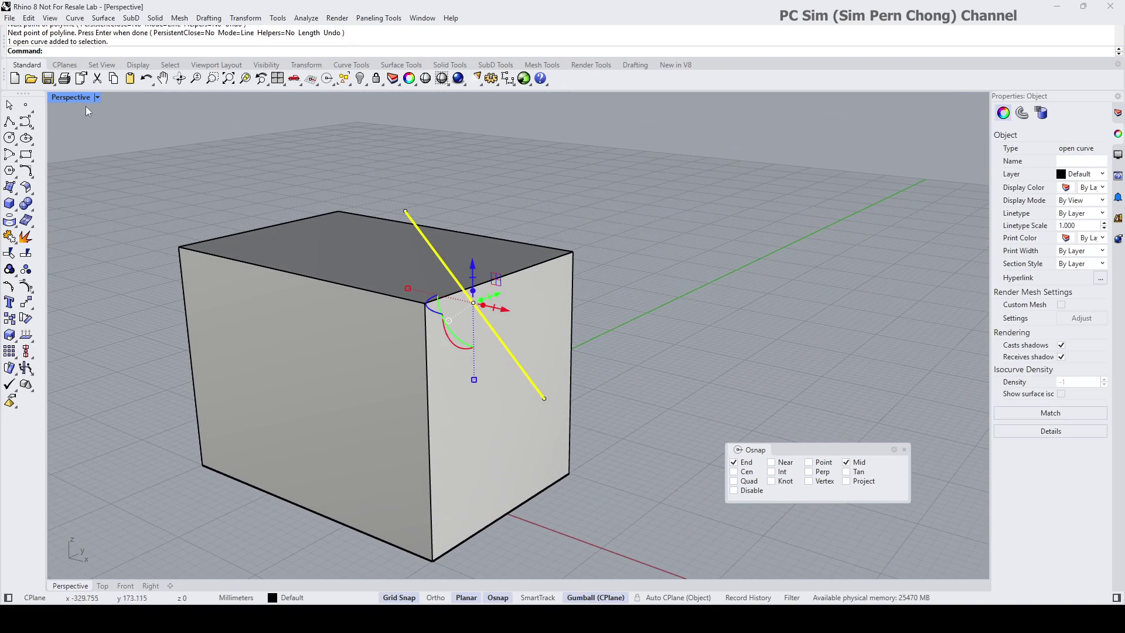
pyautogui.click(88, 98)
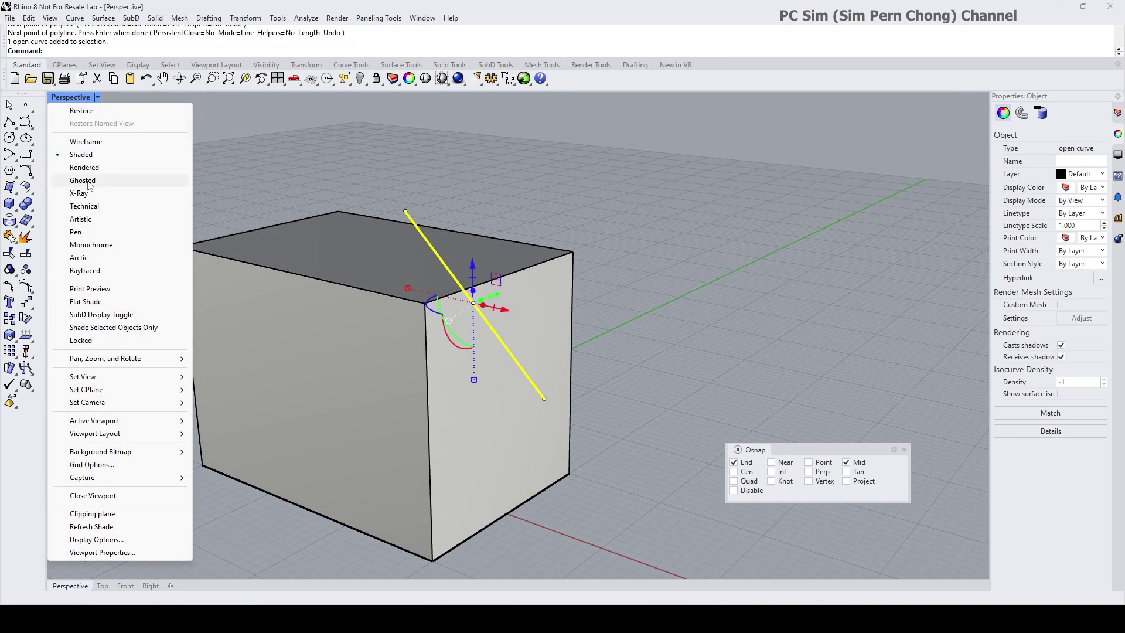
pyautogui.click(82, 180)
pyautogui.click(476, 184)
pyautogui.moveTo(476, 184); pyautogui.dragTo(429, 195, button='right')
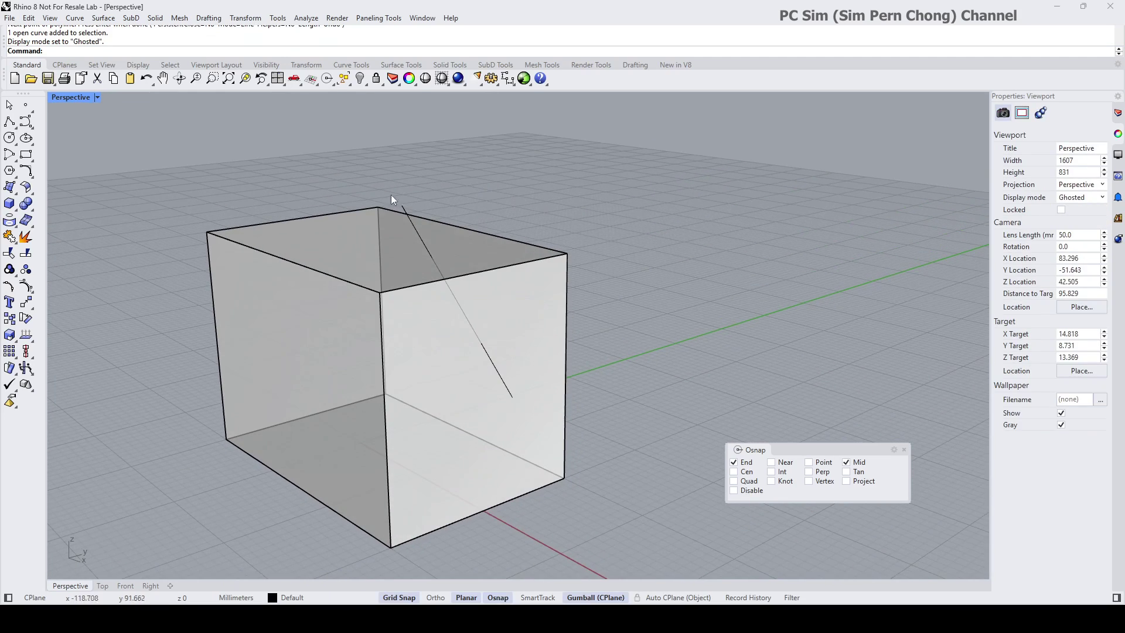
pyautogui.moveTo(190, 163); pyautogui.dragTo(302, 196, button='right')
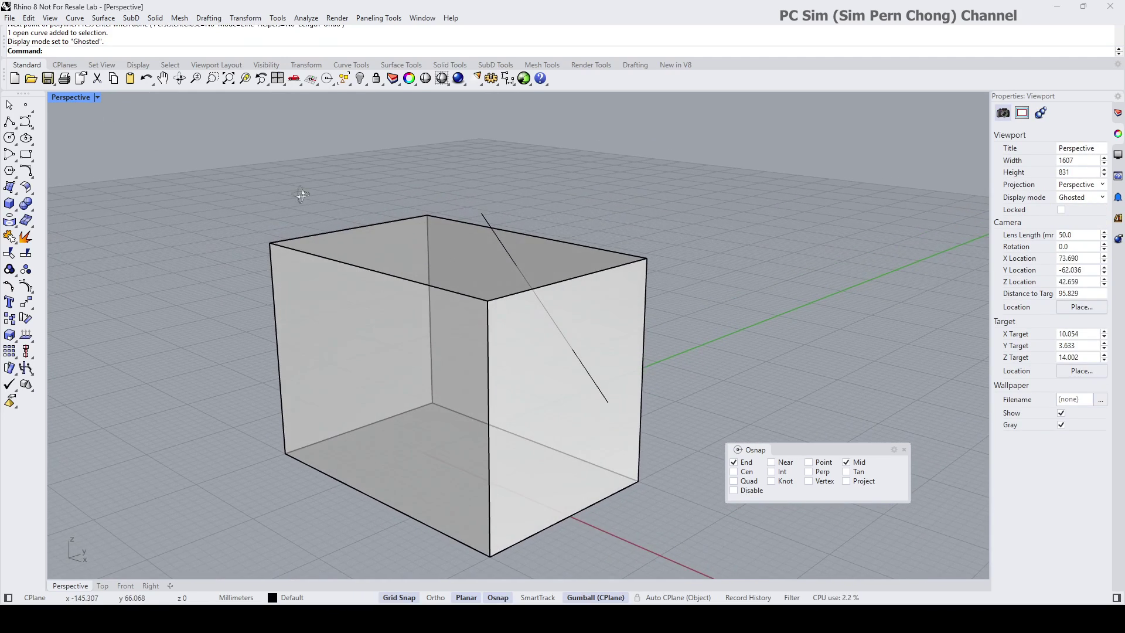
pyautogui.moveTo(350, 222)
pyautogui.mouseDown(button='right')
pyautogui.moveTo(322, 224)
pyautogui.moveTo(336, 210)
pyautogui.mouseUp(button='right')
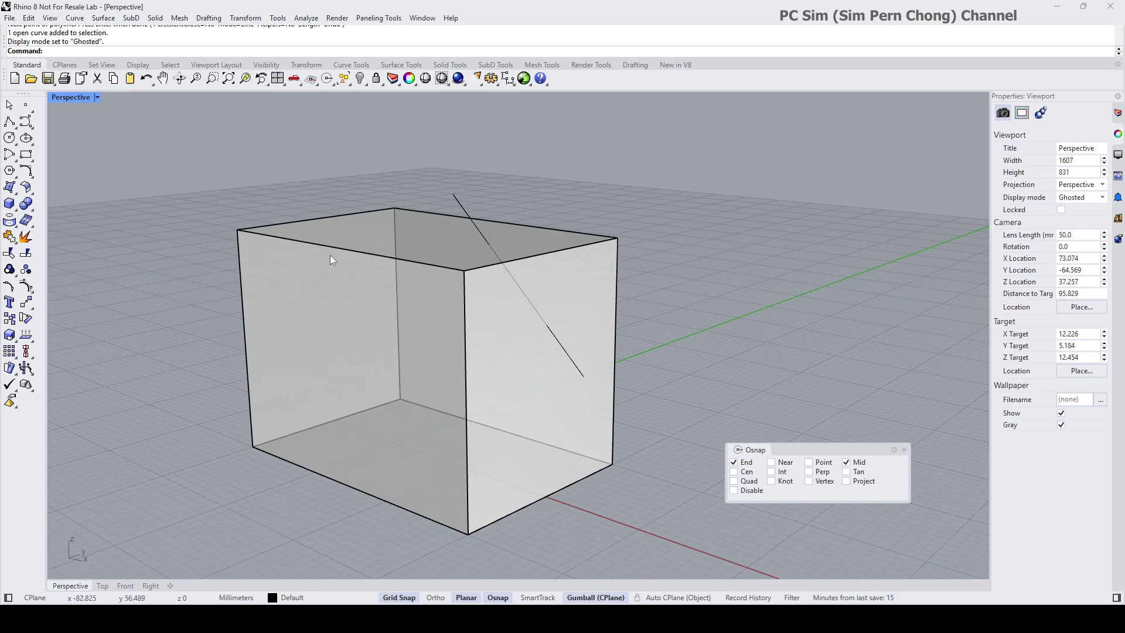
# Select the diagonal line and try to cut the box with the Gumball's cut handle along the Y axis, to one side only.
pyautogui.scroll(-2, 446, 307)
pyautogui.moveTo(447, 311); pyautogui.dragTo(502, 328, button='right')
pyautogui.click(467, 242)
pyautogui.scroll(6, 501, 328)
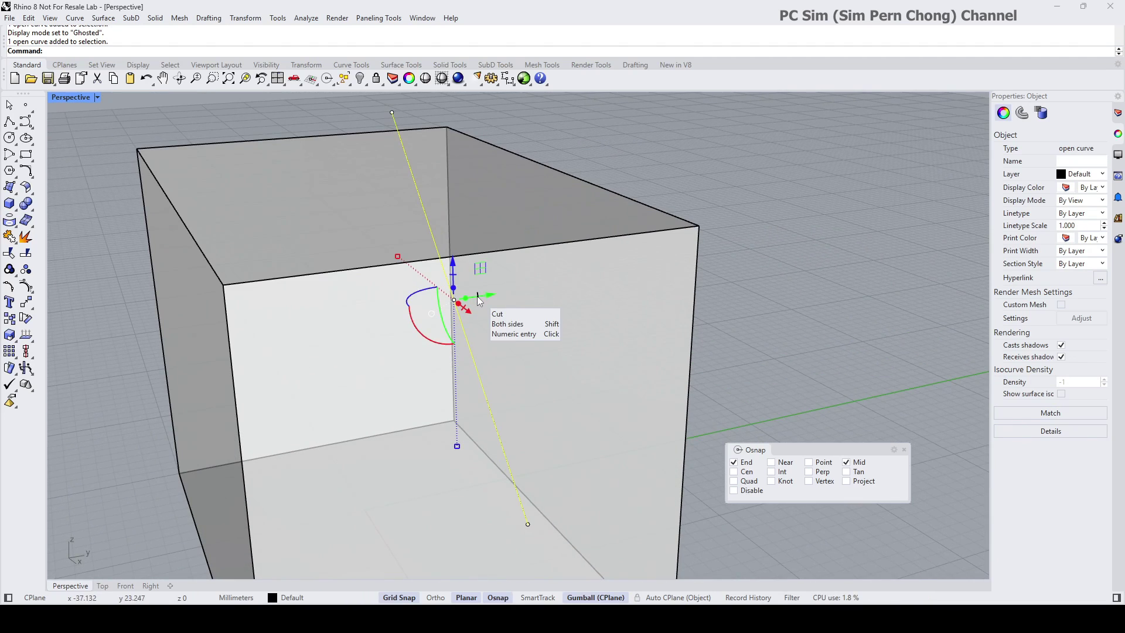
pyautogui.scroll(-3, 496, 316)
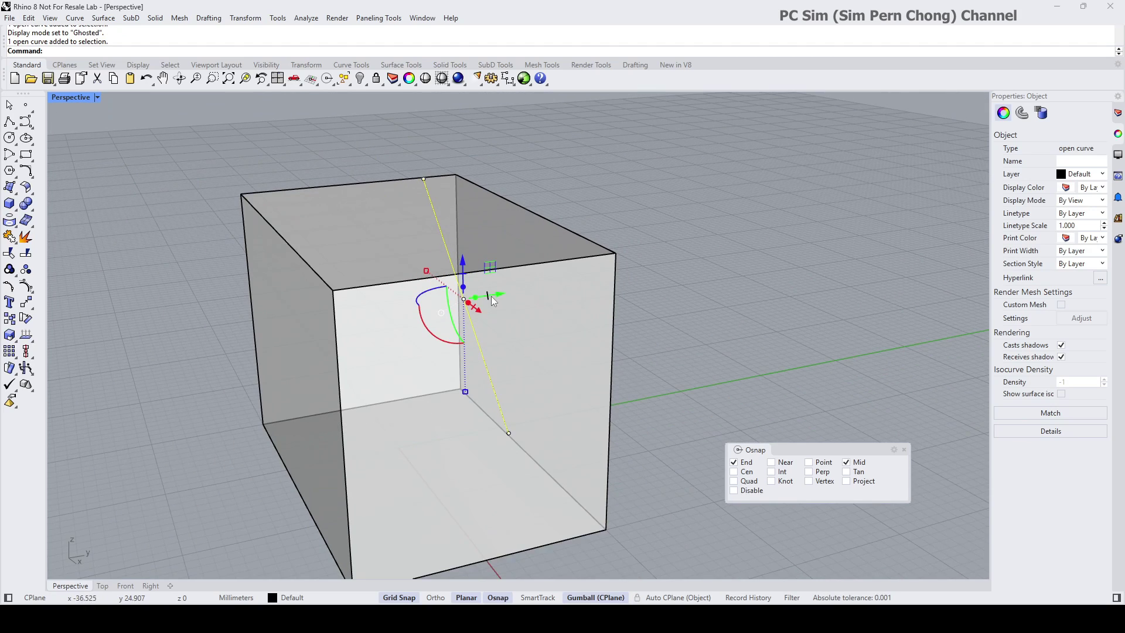
pyautogui.moveTo(491, 296); pyautogui.dragTo(708, 281)
pyautogui.moveTo(698, 295); pyautogui.dragTo(648, 334, button='right')
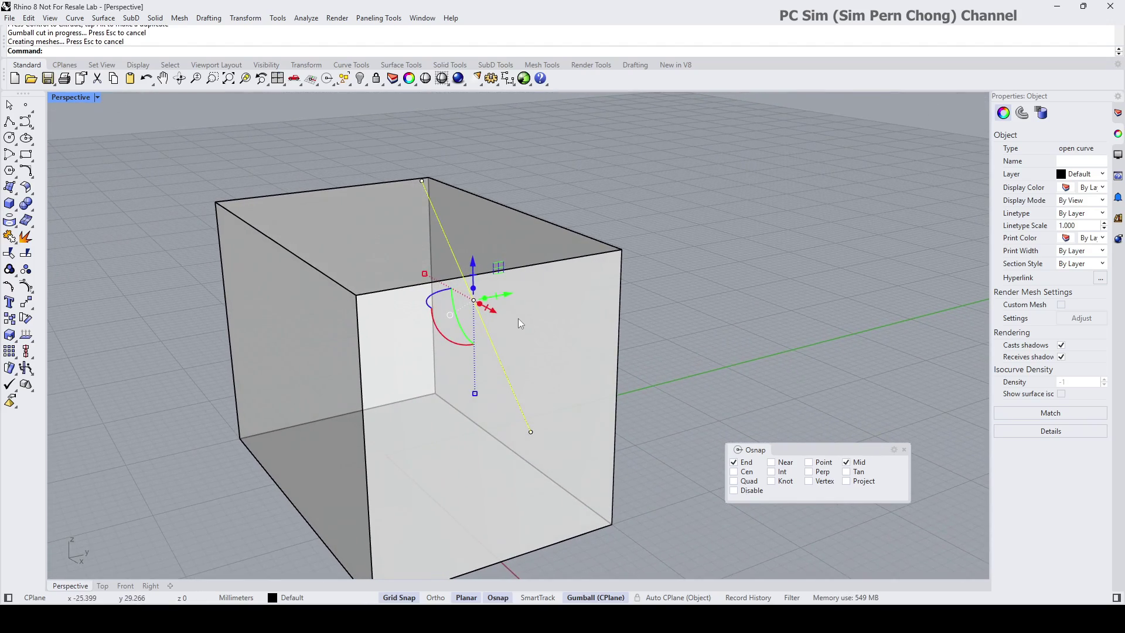
# Try the one-sided Gumball cut again, pulling the diagonal line along Y past the box's side face.
pyautogui.scroll(2, 518, 318)
pyautogui.moveTo(483, 325); pyautogui.dragTo(442, 346, button='right')
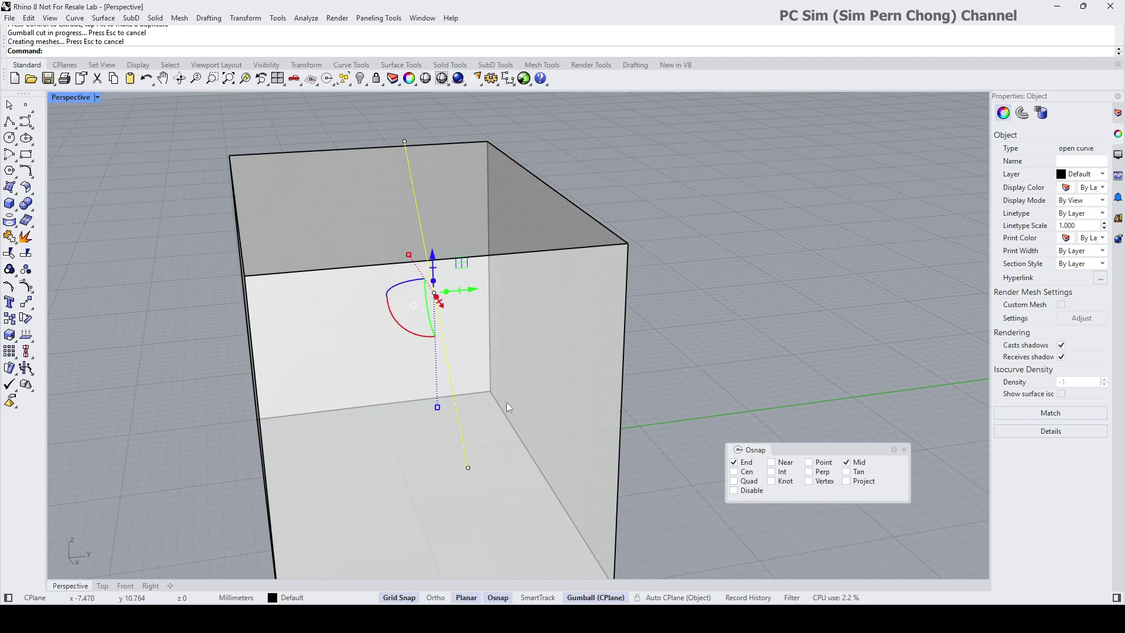
pyautogui.moveTo(707, 372); pyautogui.dragTo(668, 369, button='right')
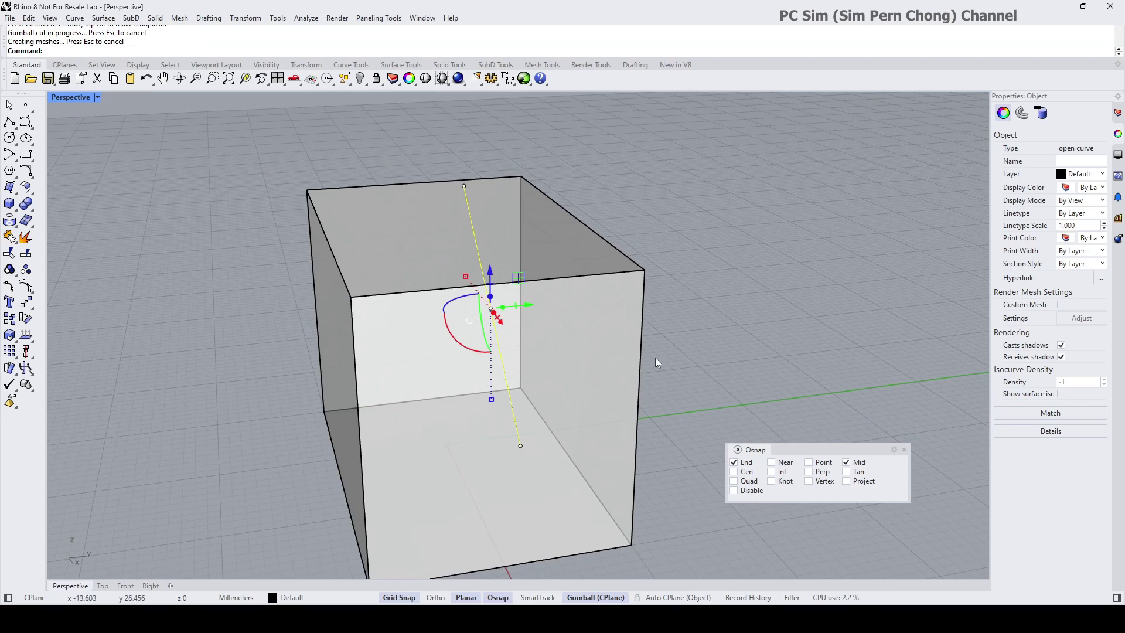
pyautogui.moveTo(517, 310); pyautogui.dragTo(756, 306)
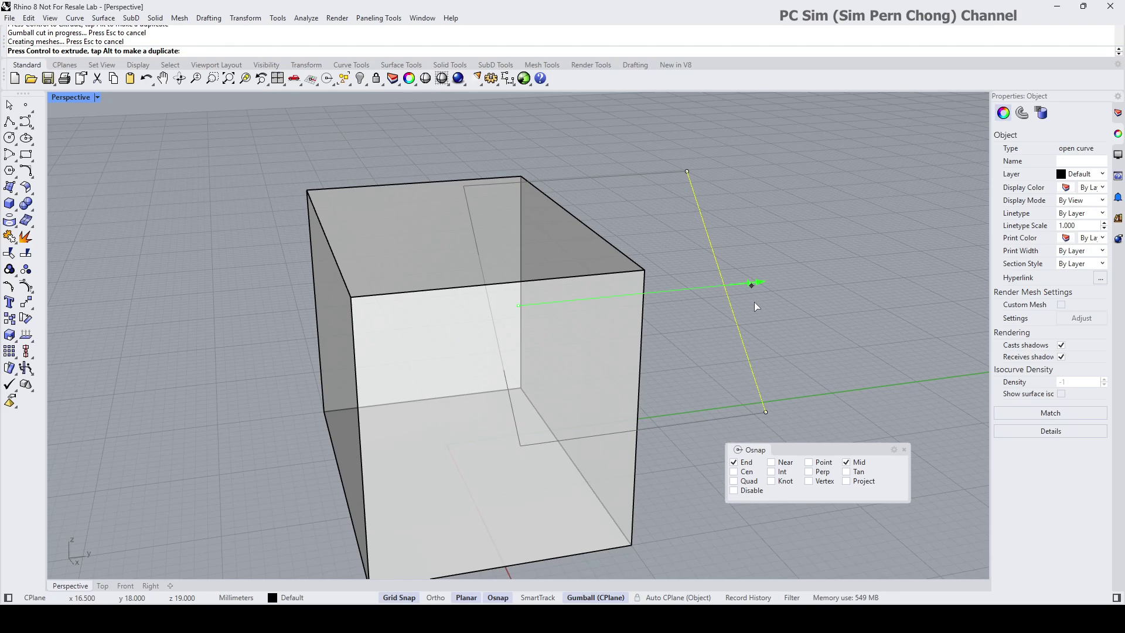
pyautogui.moveTo(754, 302); pyautogui.dragTo(754, 302)
pyautogui.moveTo(754, 302); pyautogui.dragTo(552, 315, button='right')
# Cut the box's upper corner with the diagonal line, extending the Gumball's Y-axis cut to both sides, and deselect the line.
pyautogui.moveTo(469, 293); pyautogui.dragTo(432, 317, button='right')
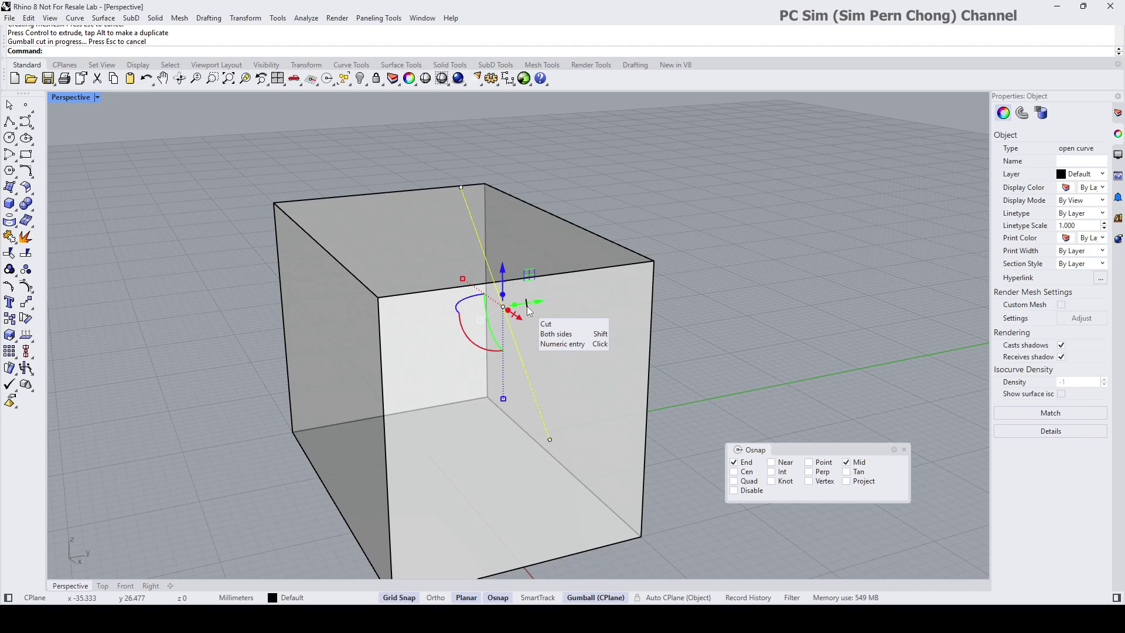
pyautogui.moveTo(527, 306); pyautogui.dragTo(751, 304)
pyautogui.moveTo(736, 314); pyautogui.dragTo(410, 281, button='right')
pyautogui.press('Escape')
# Set the Perspective viewport to Shaded and move the cut-off corner piece away from the box along the X axis.
pyautogui.click(75, 98)
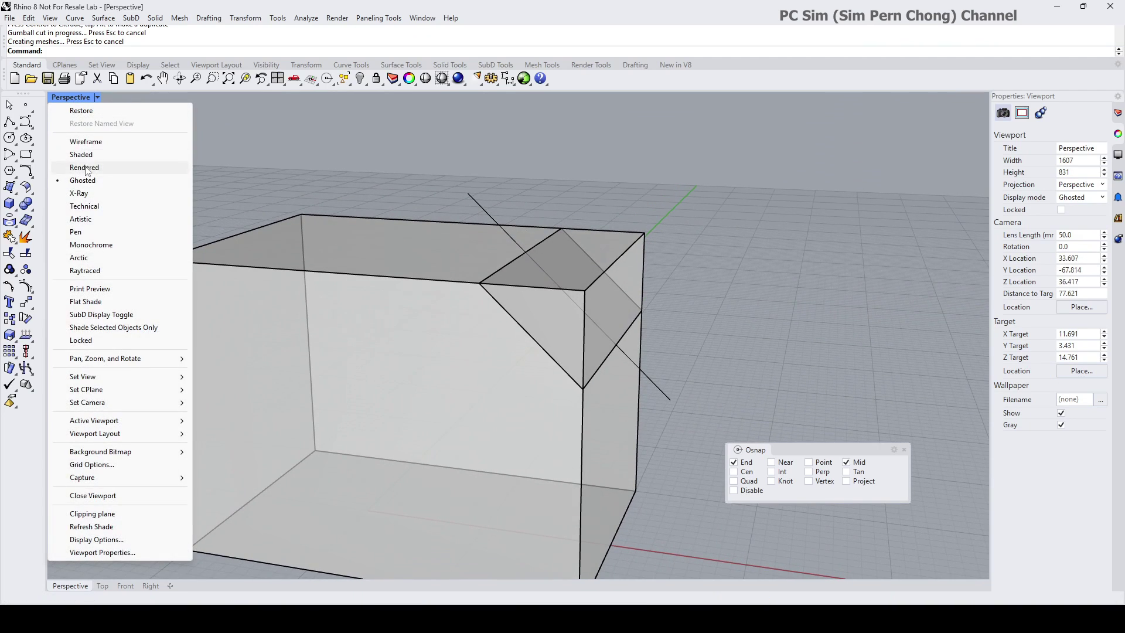
pyautogui.click(86, 155)
pyautogui.click(551, 268)
pyautogui.moveTo(550, 268); pyautogui.dragTo(560, 280, button='right')
pyautogui.scroll(-2, 558, 276)
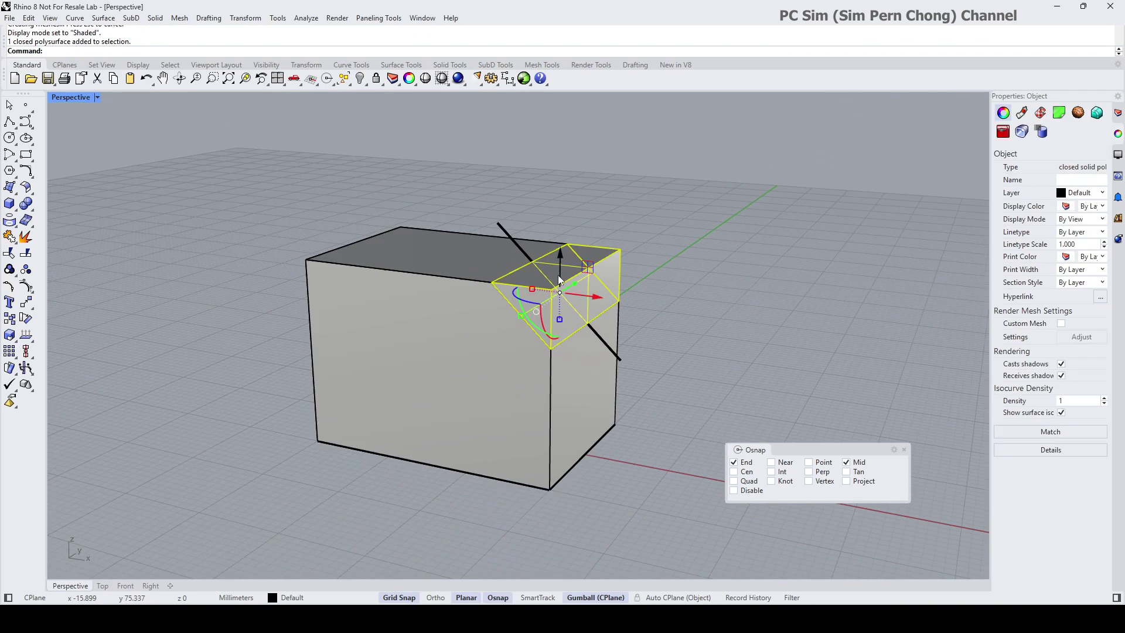
pyautogui.moveTo(590, 298); pyautogui.dragTo(771, 321)
# Inspect the box's cut, and delete the separated corner piece.
pyautogui.moveTo(658, 376); pyautogui.dragTo(686, 368, button='right')
pyautogui.click(446, 346)
pyautogui.moveTo(446, 345); pyautogui.dragTo(457, 322, button='right')
pyautogui.scroll(4, 502, 342)
pyautogui.moveTo(485, 350); pyautogui.dragTo(462, 341, button='right')
pyautogui.click(840, 309)
pyautogui.moveTo(843, 329)
pyautogui.mouseDown(button='right')
pyautogui.moveTo(879, 313)
pyautogui.moveTo(809, 343)
pyautogui.moveTo(773, 332)
pyautogui.moveTo(828, 328)
pyautogui.mouseUp(button='right')
pyautogui.click(829, 329)
pyautogui.press('Delete')
pyautogui.keyDown('shift'); pyautogui.moveTo(720, 322); pyautogui.dragTo(633, 288, button='right'); pyautogui.keyUp('shift')
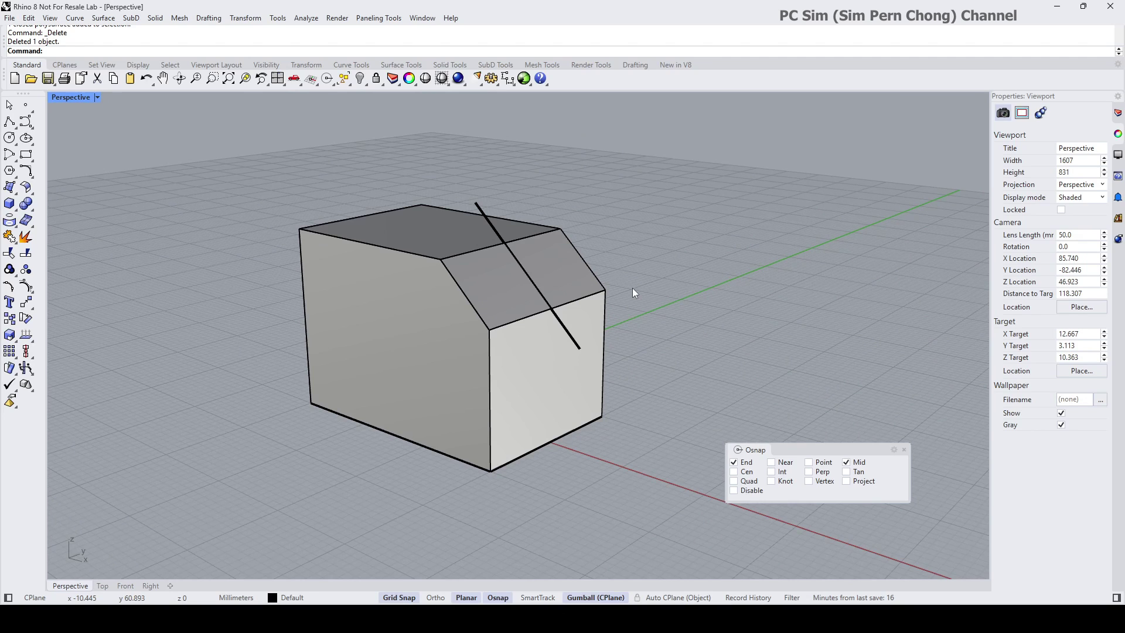
# Delete the diagonal cutting line that crosses the box's slanted face.
pyautogui.scroll(3, 632, 289)
pyautogui.keyDown('shift'); pyautogui.moveTo(633, 289); pyautogui.dragTo(668, 288, button='right'); pyautogui.keyUp('shift')
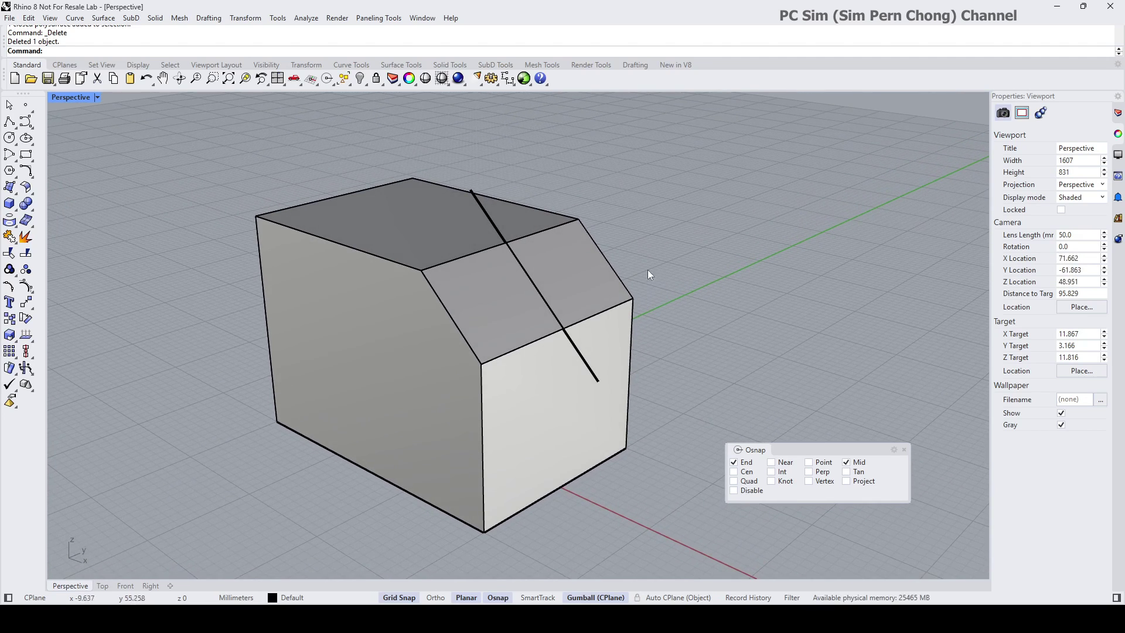
pyautogui.click(482, 206)
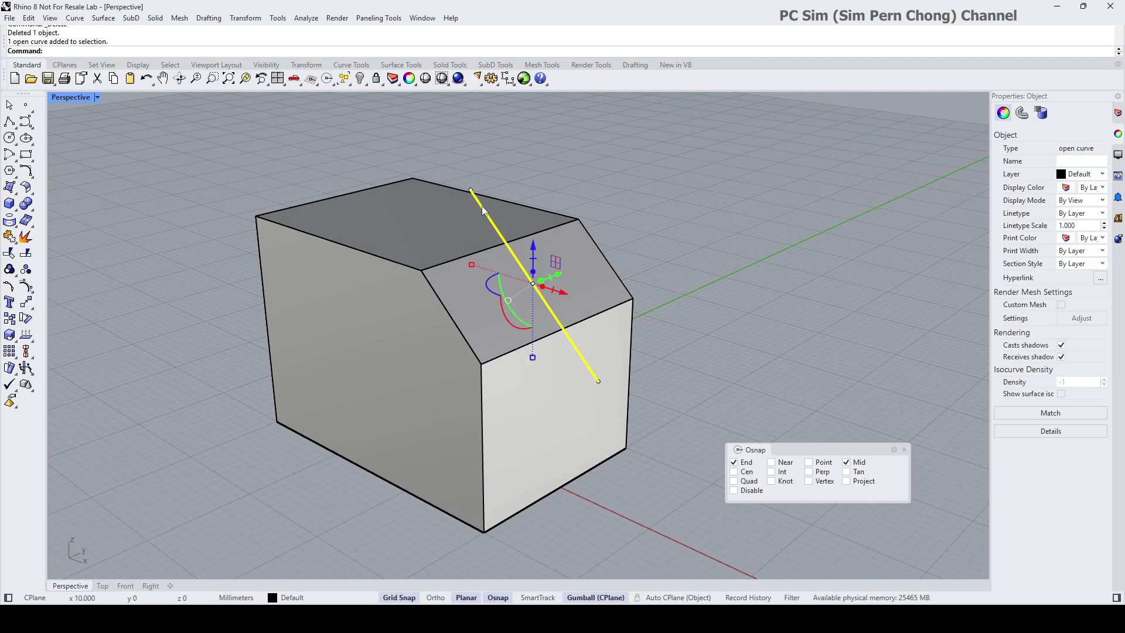
pyautogui.press('Delete')
pyautogui.moveTo(622, 250); pyautogui.dragTo(549, 259, button='right')
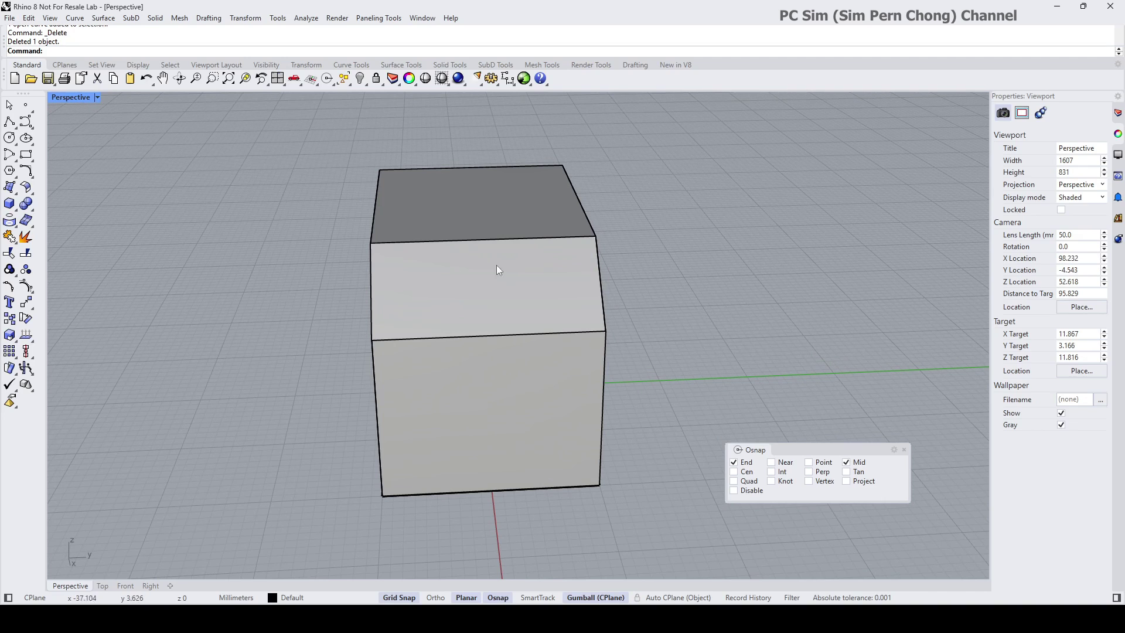
pyautogui.moveTo(484, 299); pyautogui.dragTo(543, 269, button='right')
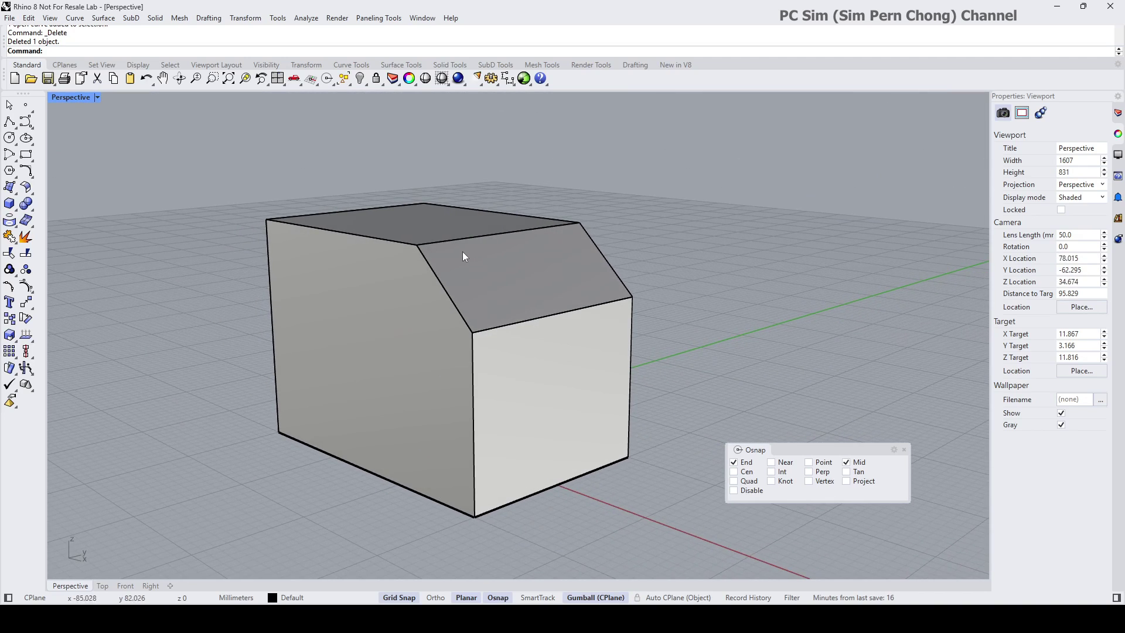
pyautogui.scroll(-4, 530, 262)
pyautogui.moveTo(496, 291)
pyautogui.mouseDown(button='right')
pyautogui.moveTo(469, 305)
pyautogui.moveTo(486, 301)
pyautogui.mouseUp(button='right')
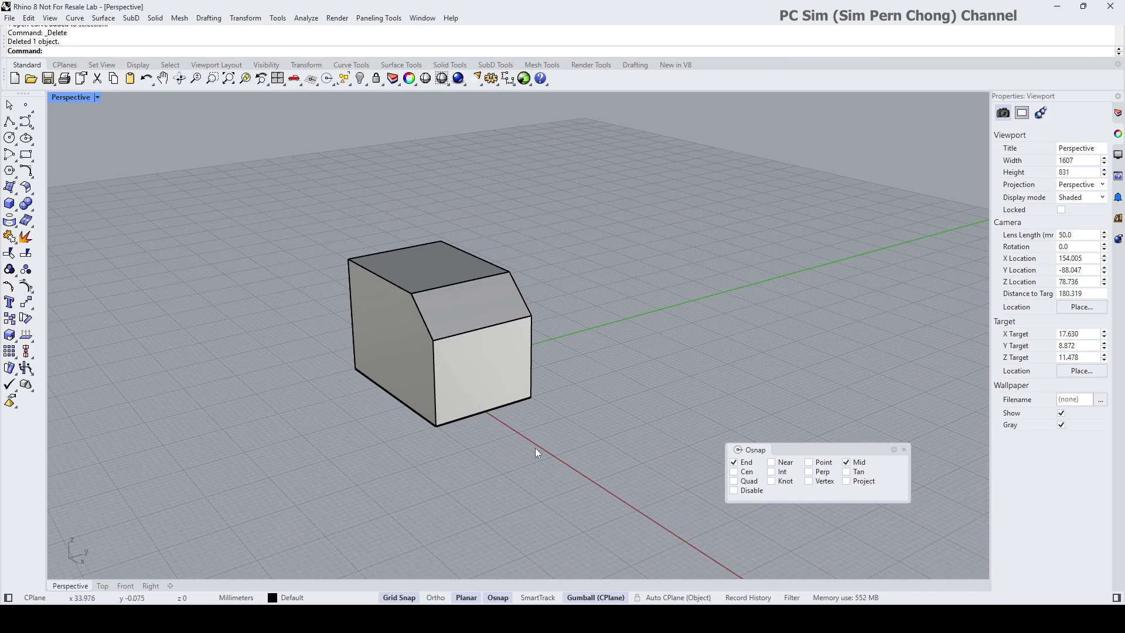
# Enable Auto CPlane and set it to align to the object.
pyautogui.click(662, 599)
pyautogui.click(657, 598)
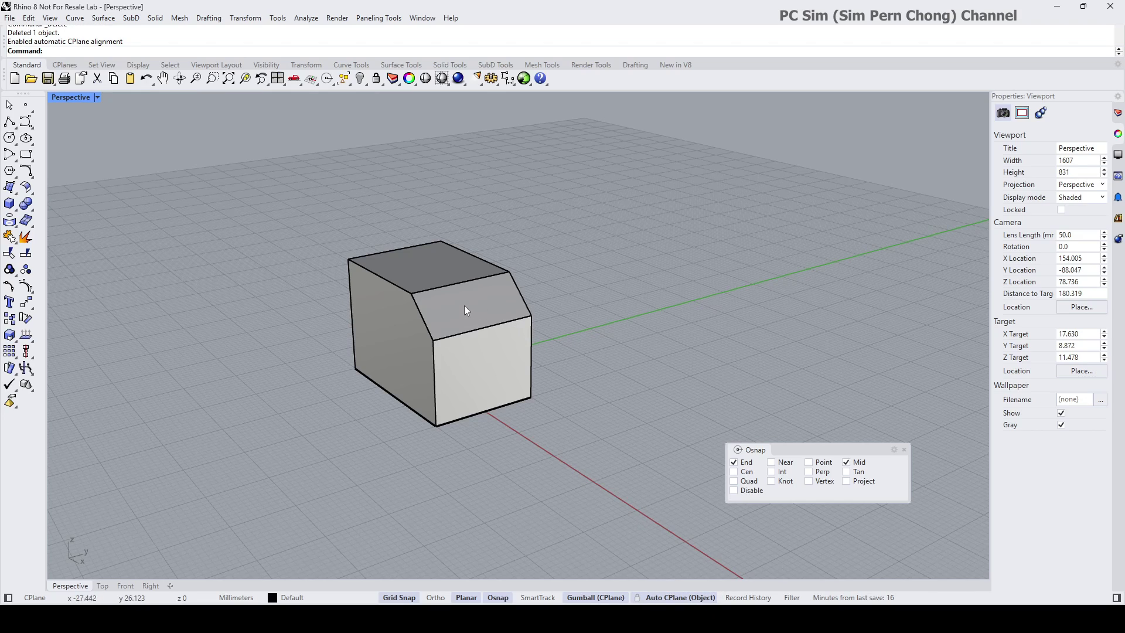
pyautogui.rightClick(667, 599)
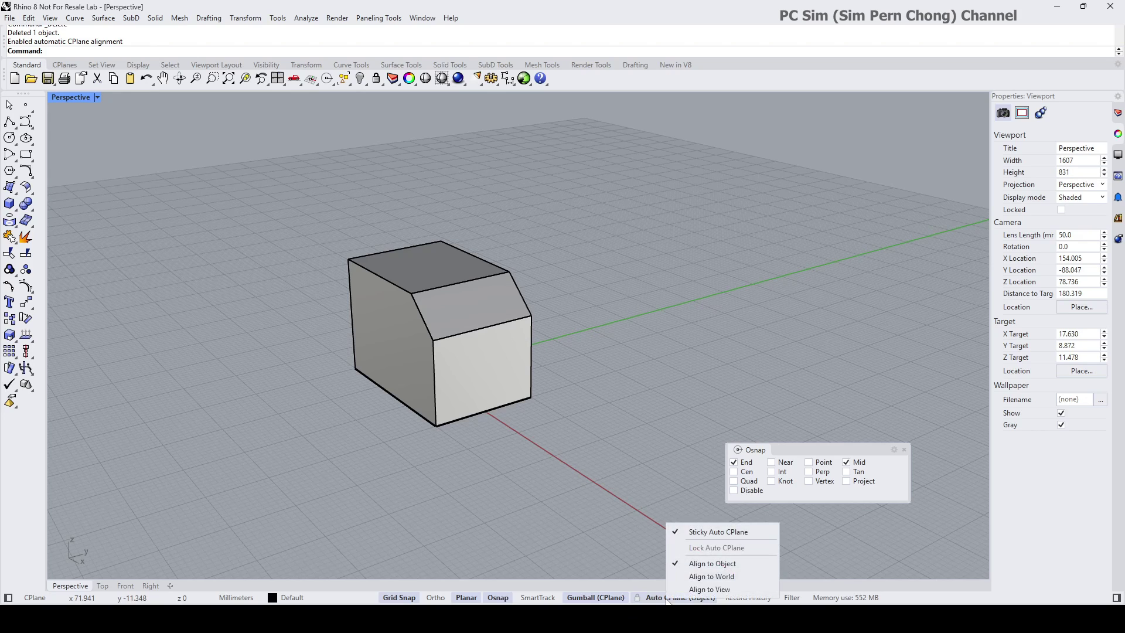
pyautogui.click(715, 564)
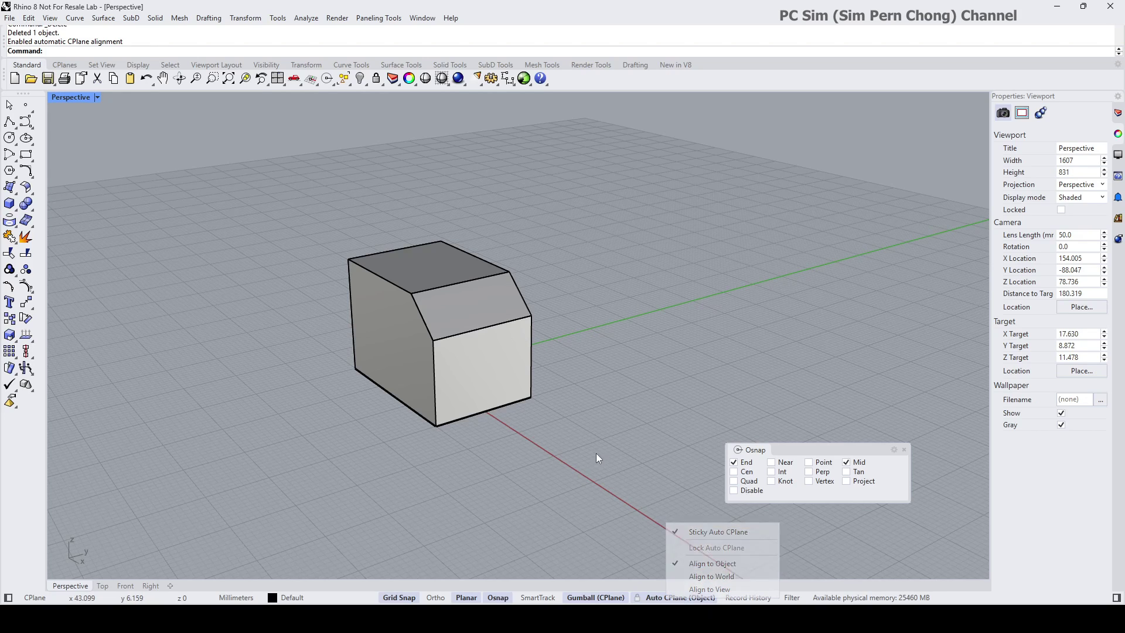
# Select the whole box to check how the Auto CPlane responds, and clear the selection.
pyautogui.click(463, 307)
pyautogui.moveTo(512, 336); pyautogui.dragTo(461, 332, button='right')
pyautogui.scroll(3, 463, 331)
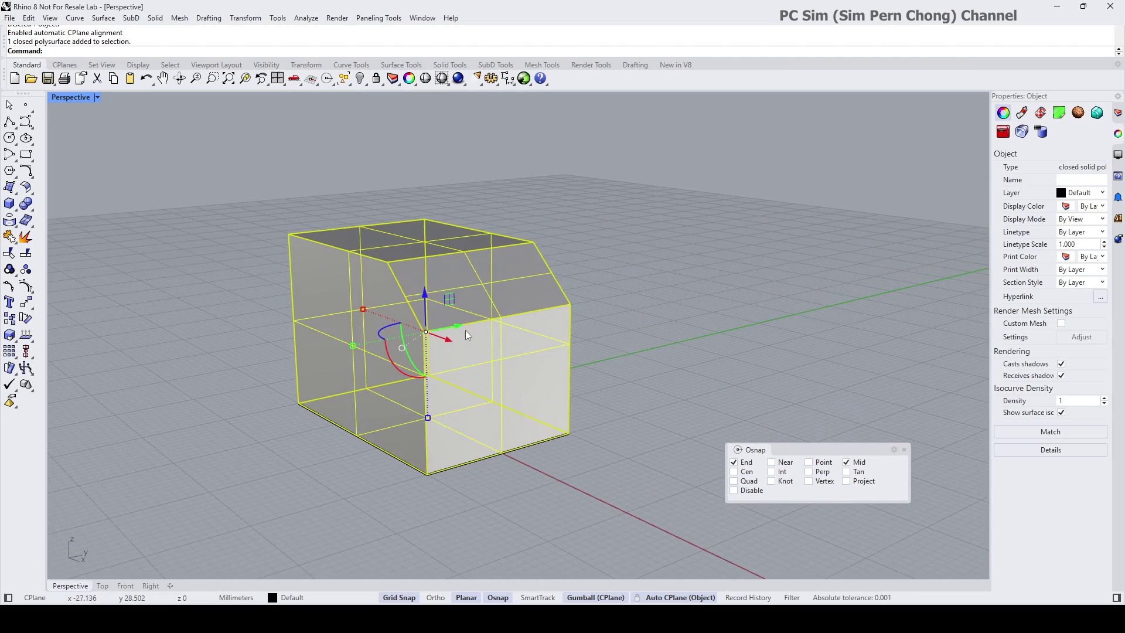
pyautogui.click(604, 334)
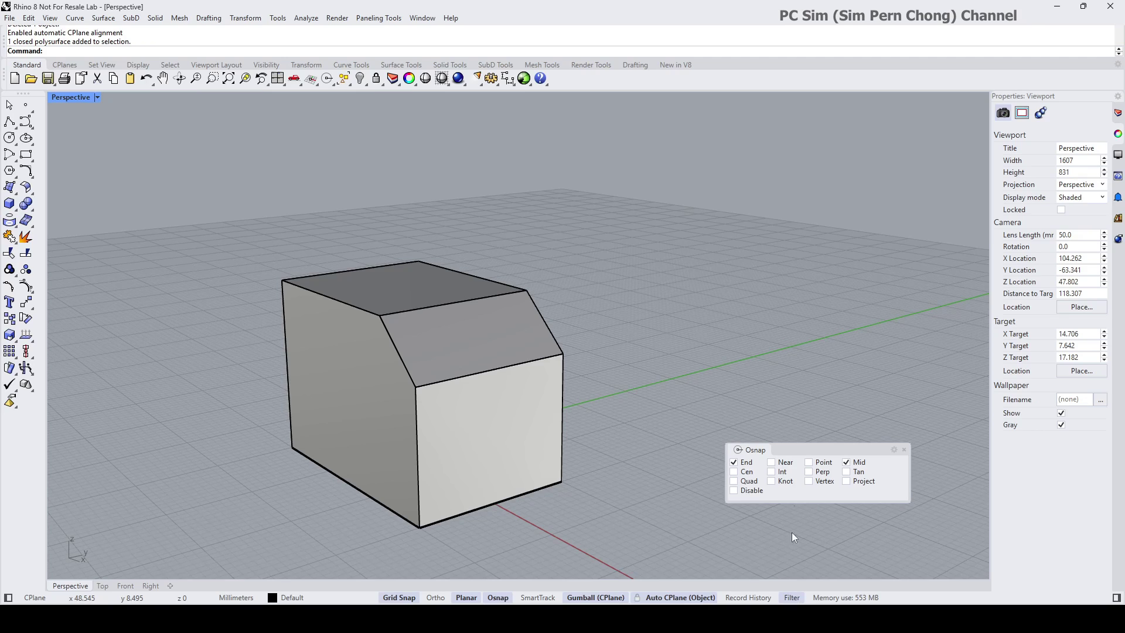
# Enable Sub-objects in the selection filters and close the filter settings.
pyautogui.click(792, 597)
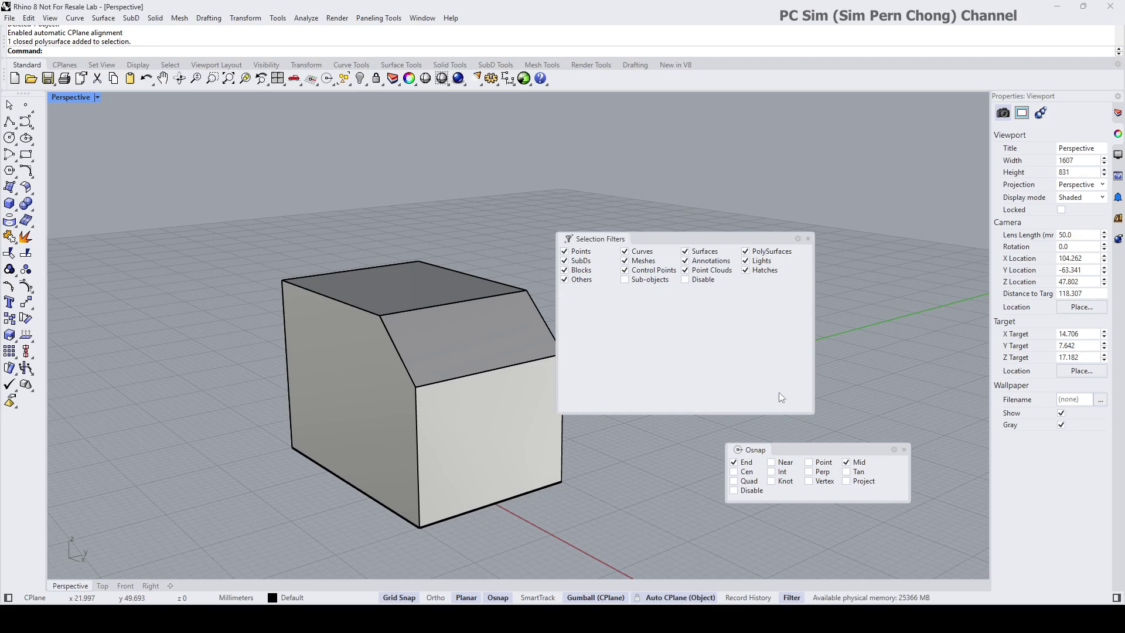
pyautogui.moveTo(711, 239); pyautogui.dragTo(769, 221)
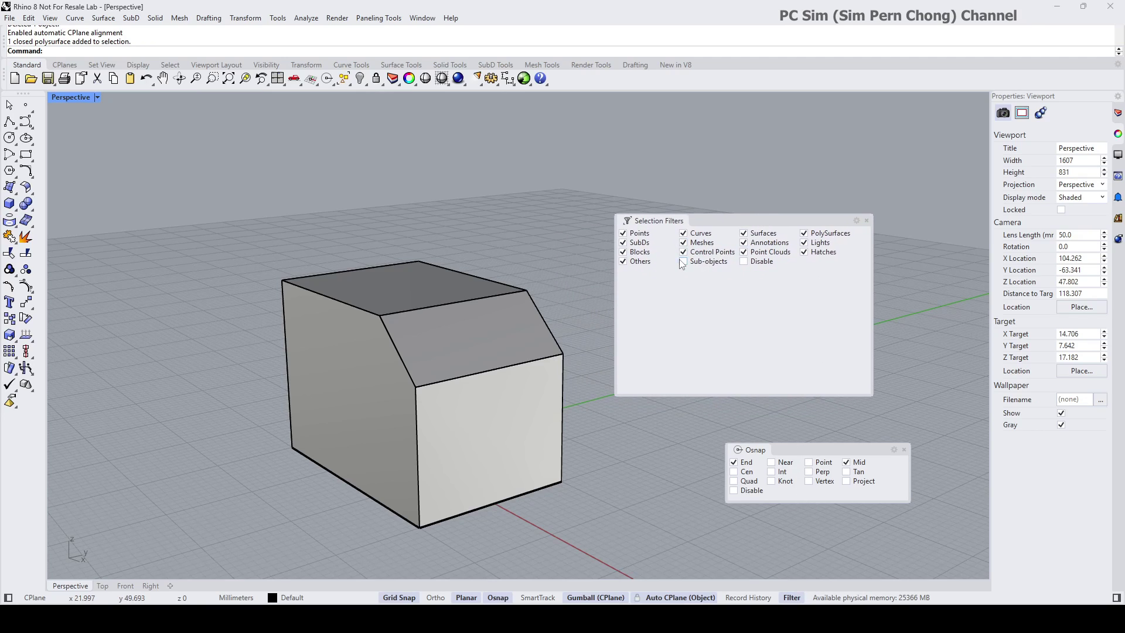
pyautogui.click(684, 262)
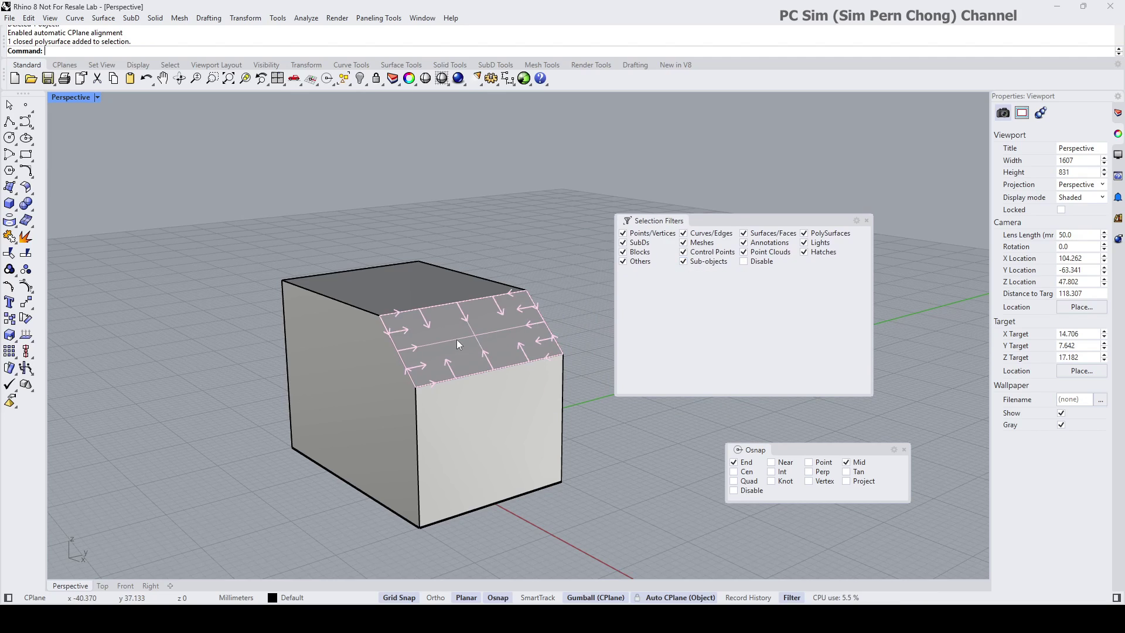
pyautogui.click(866, 220)
pyautogui.moveTo(637, 282); pyautogui.dragTo(637, 286, button='right')
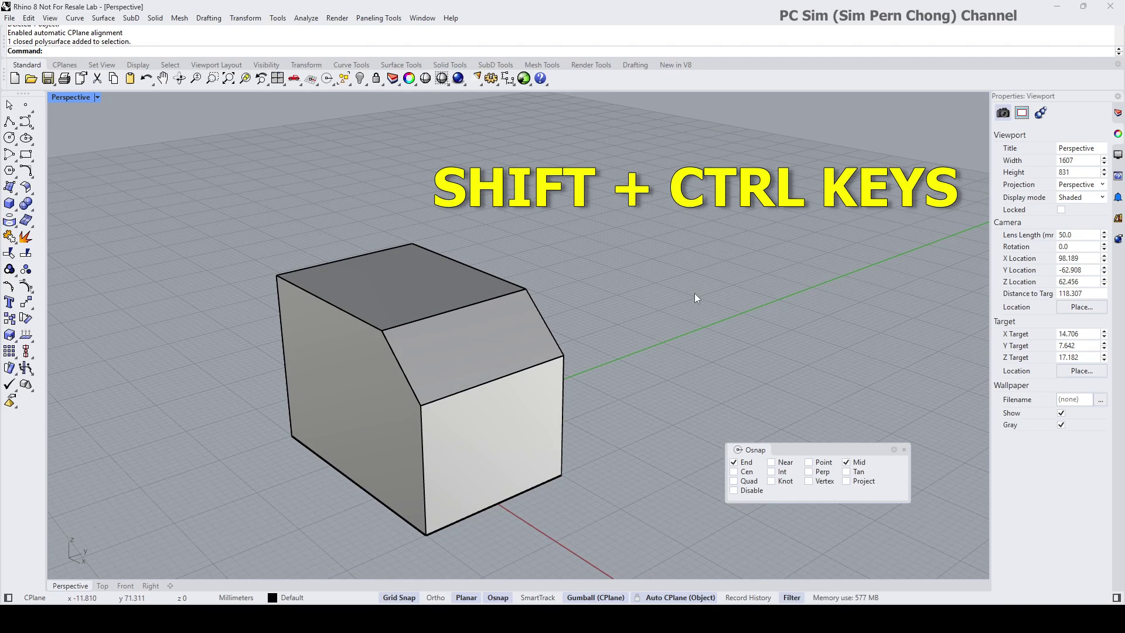
# Select only the box's slanted face as a sub-object to align the Auto CPlane to it.
pyautogui.keyDown('ctrl'); pyautogui.keyDown('shift'); pyautogui.click(477, 346); pyautogui.keyUp('shift'); pyautogui.keyUp('ctrl')
pyautogui.moveTo(479, 348); pyautogui.dragTo(528, 338, button='right')
pyautogui.scroll(-10, 528, 337)
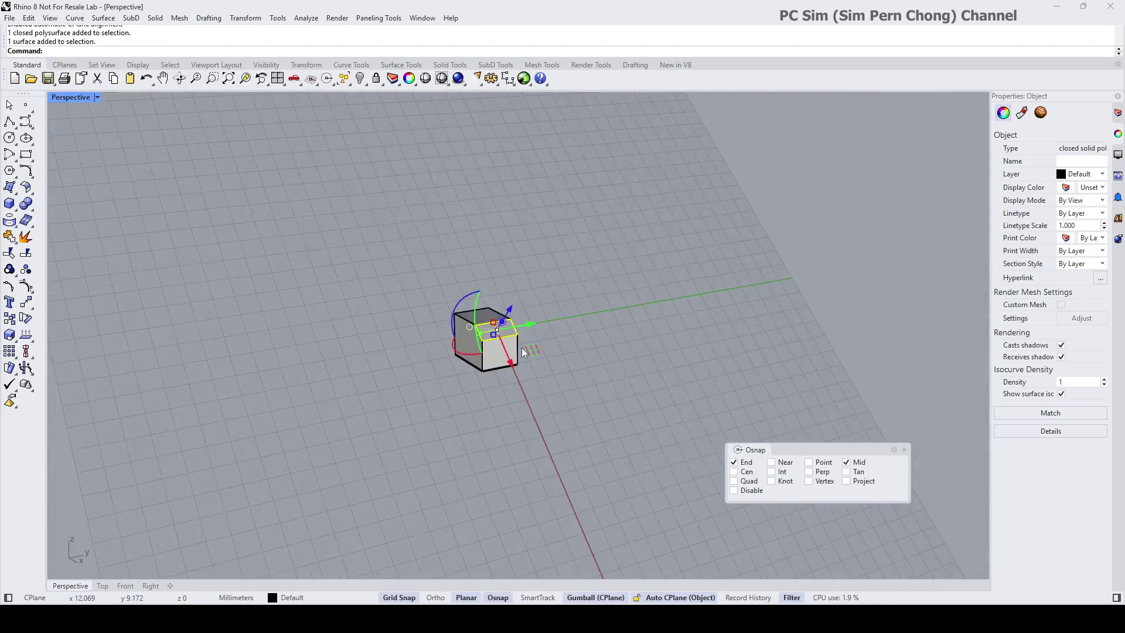
pyautogui.scroll(11, 522, 358)
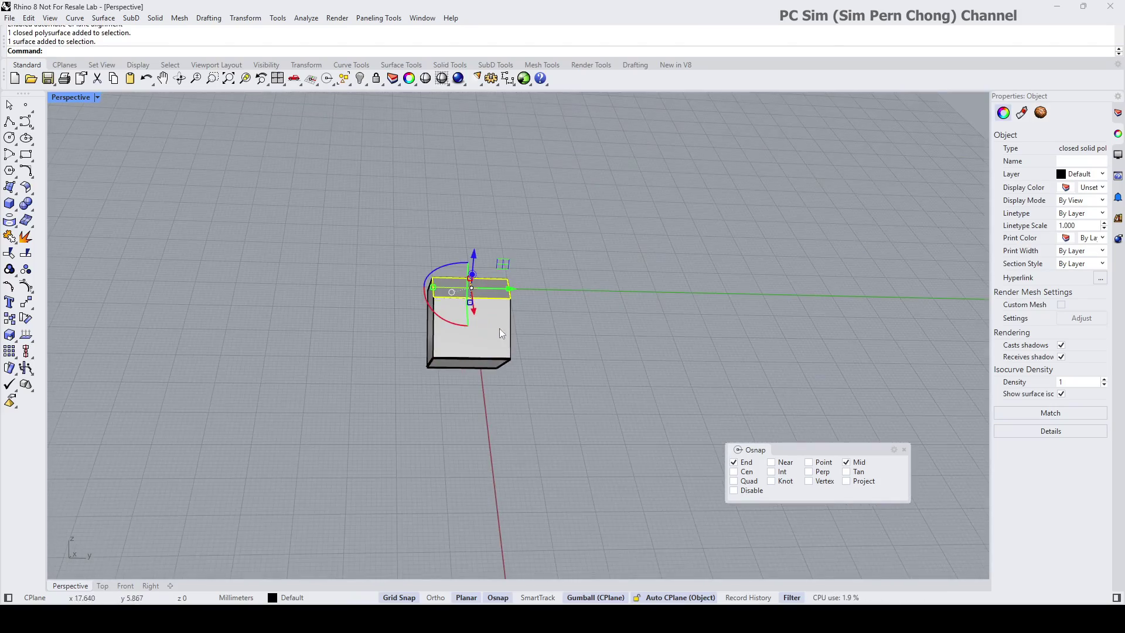
pyautogui.moveTo(513, 322); pyautogui.dragTo(399, 280, button='right')
pyautogui.scroll(4, 446, 294)
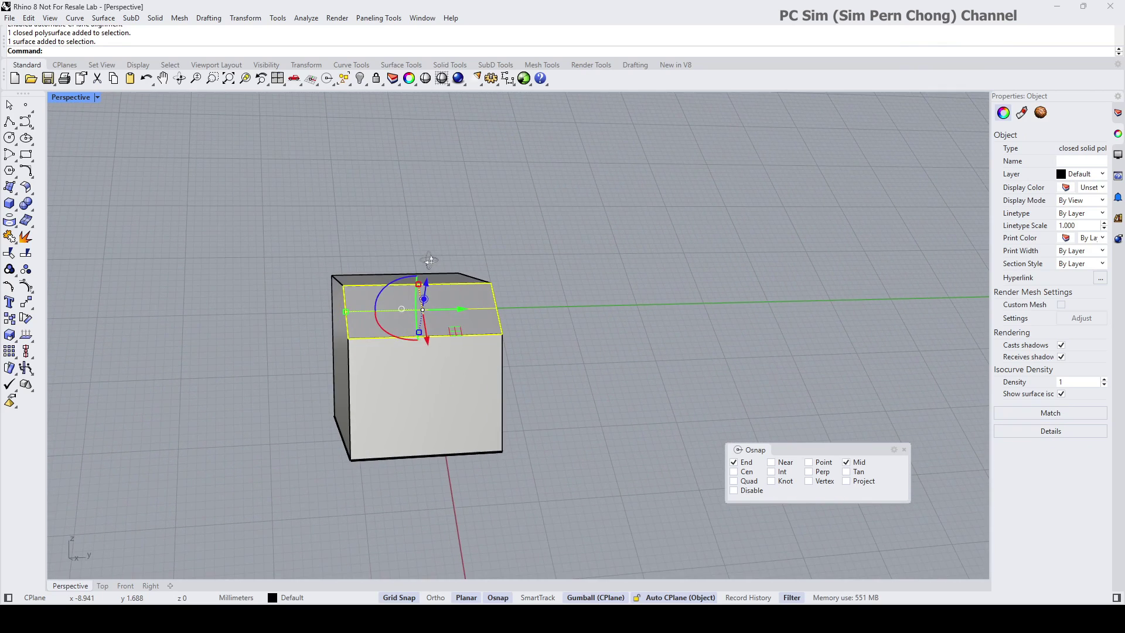
# Set the Perspective viewport to the plan view of the slanted face's CPlane, and deselect the face.
pyautogui.click(66, 97)
pyautogui.moveTo(100, 377)
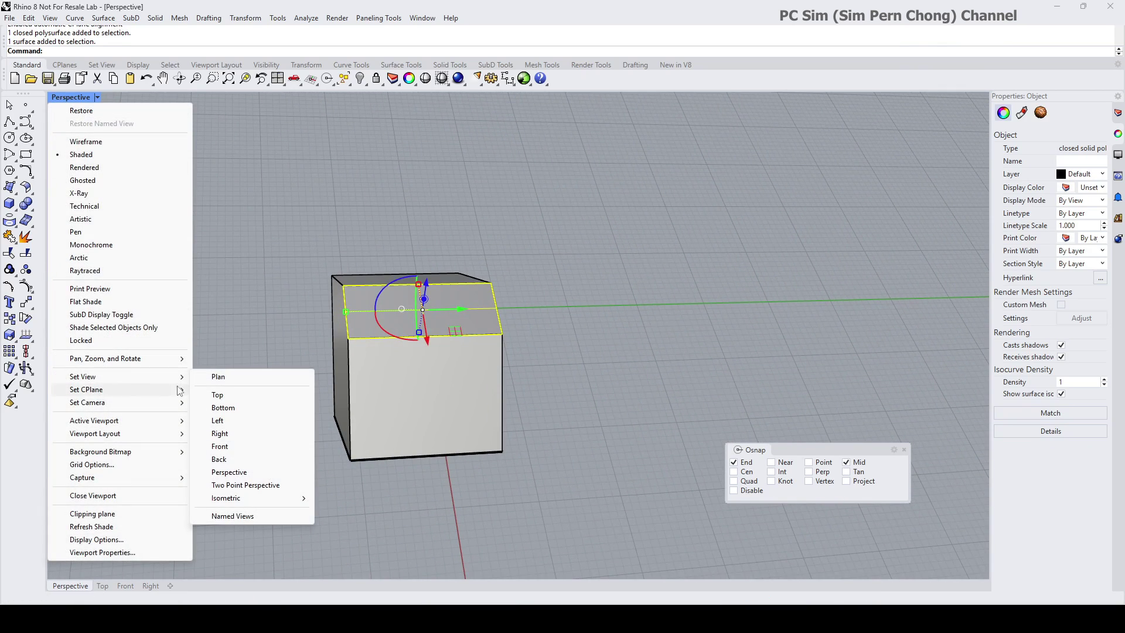
pyautogui.click(226, 379)
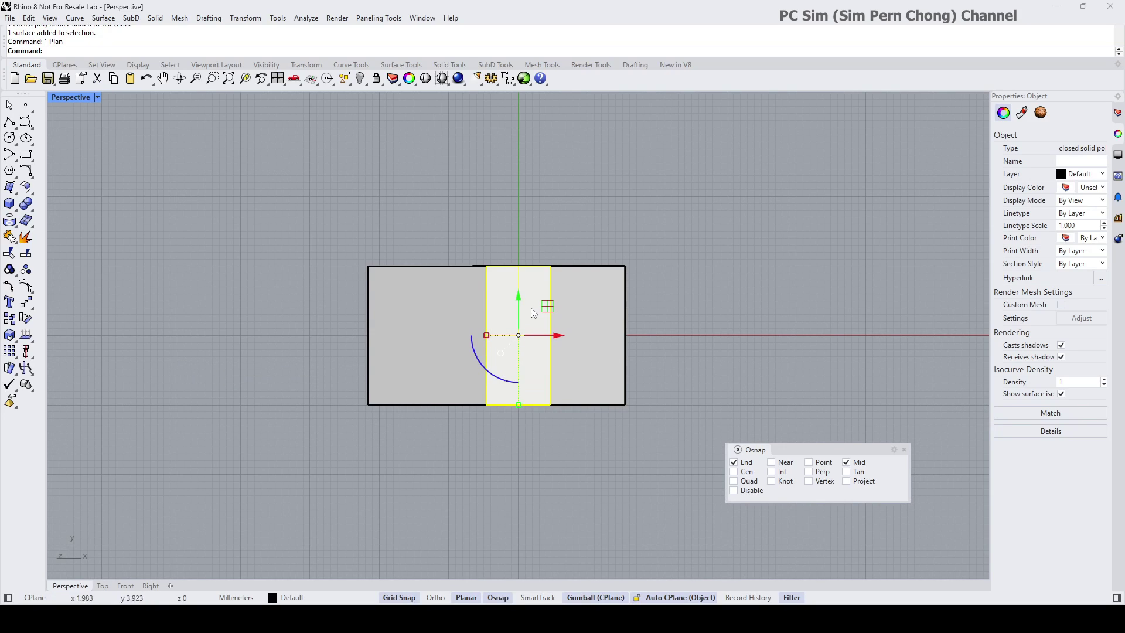
pyautogui.scroll(2, 671, 340)
pyautogui.press('Escape')
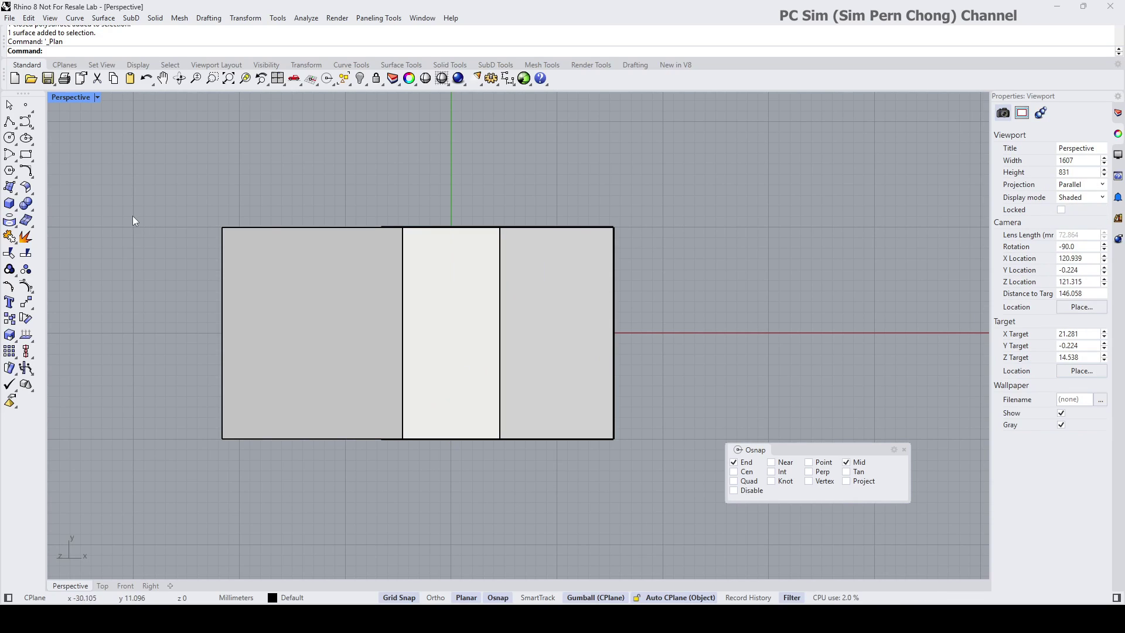
# Turn off Grid Snap and try drawing a corner-to-corner rectangle from the slanted face's center.
pyautogui.click(26, 154)
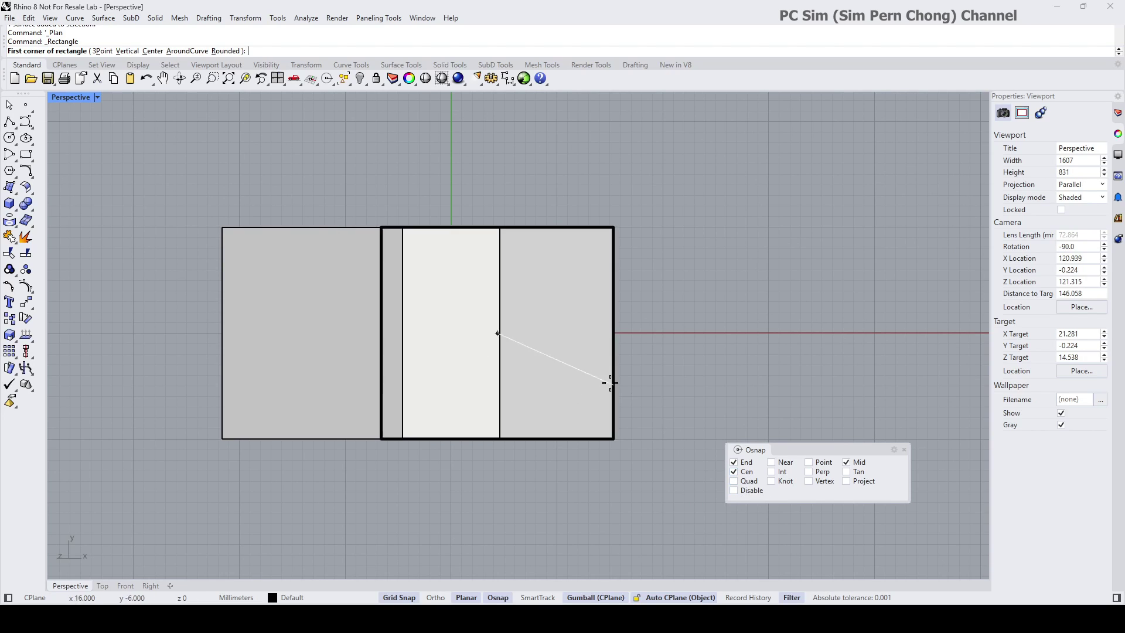
pyautogui.click(402, 597)
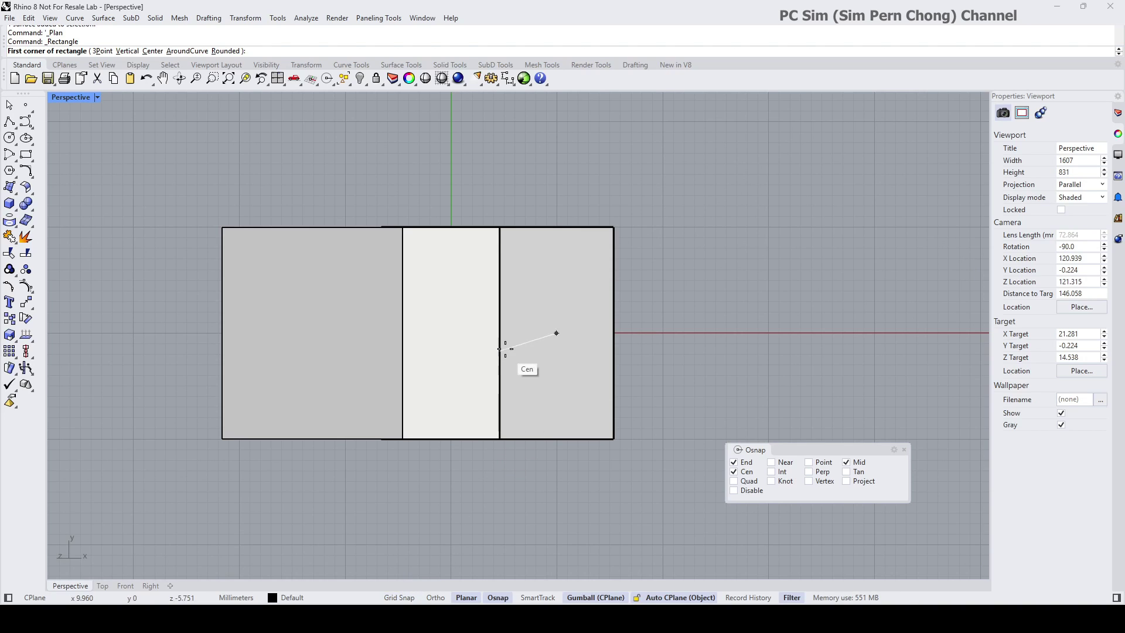
pyautogui.click(451, 333)
pyautogui.press('Escape')
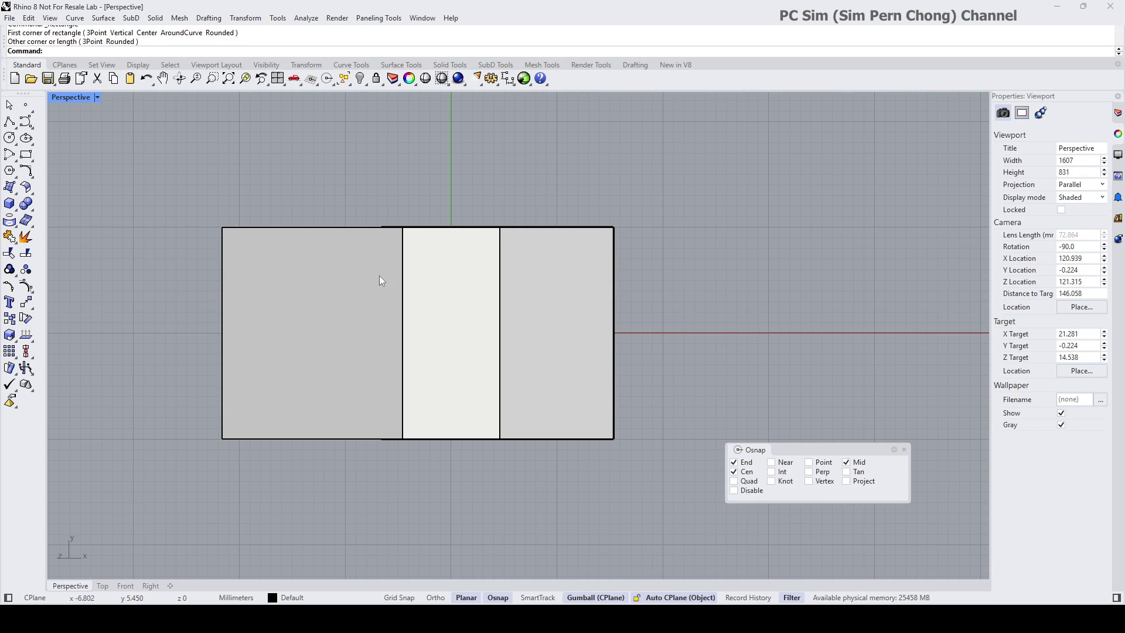
# Draw a center-based rectangle about 6 by 13.5 mm on the slanted face, centered on the face.
pyautogui.click(29, 156)
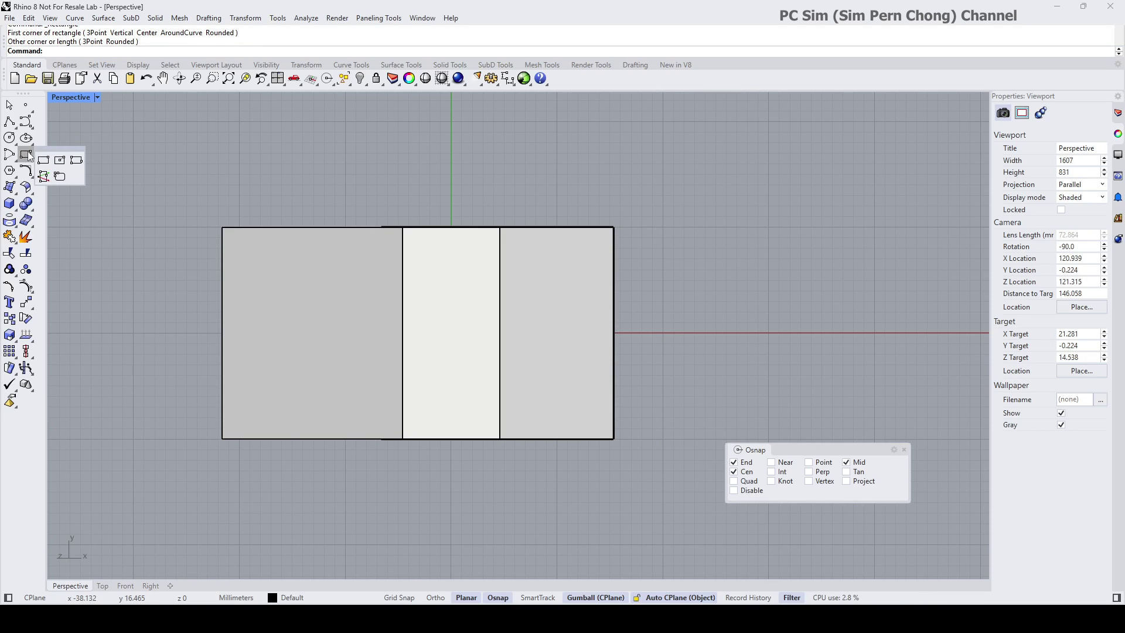
pyautogui.click(58, 156)
pyautogui.click(403, 297)
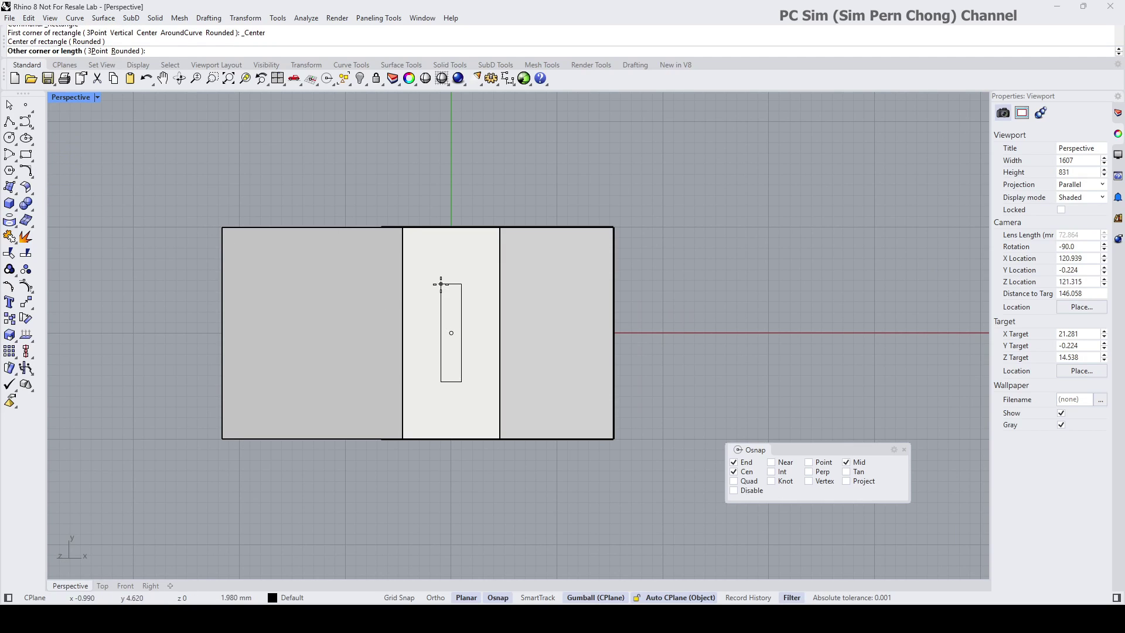
pyautogui.click(420, 262)
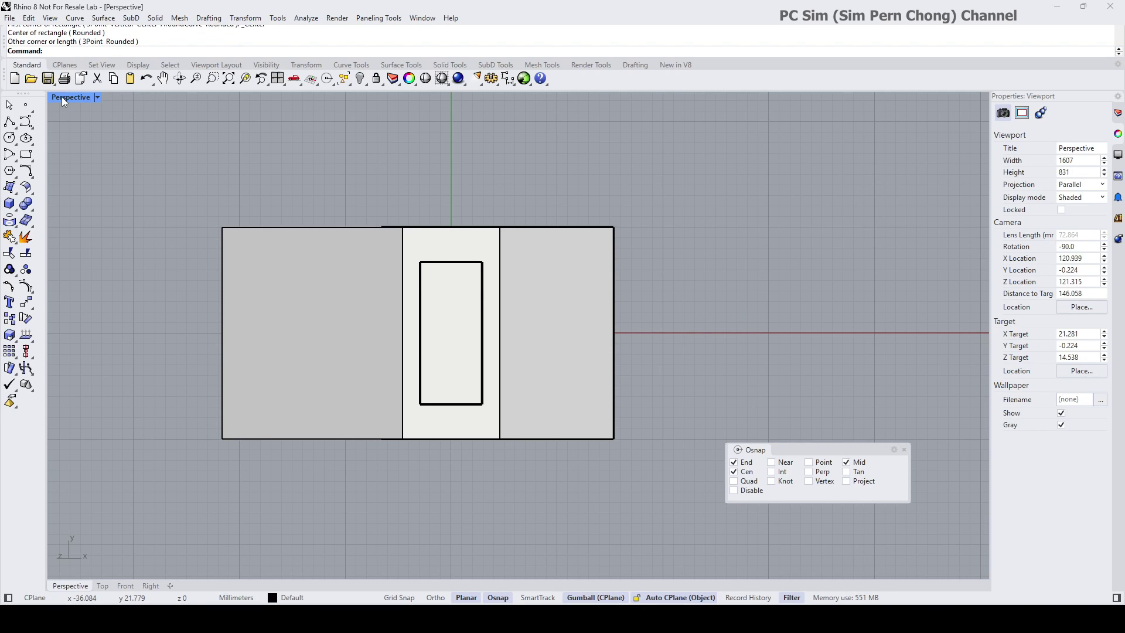
# Return the viewport from the plan view to the Perspective view of the box.
pyautogui.scroll(-3, 129, 184)
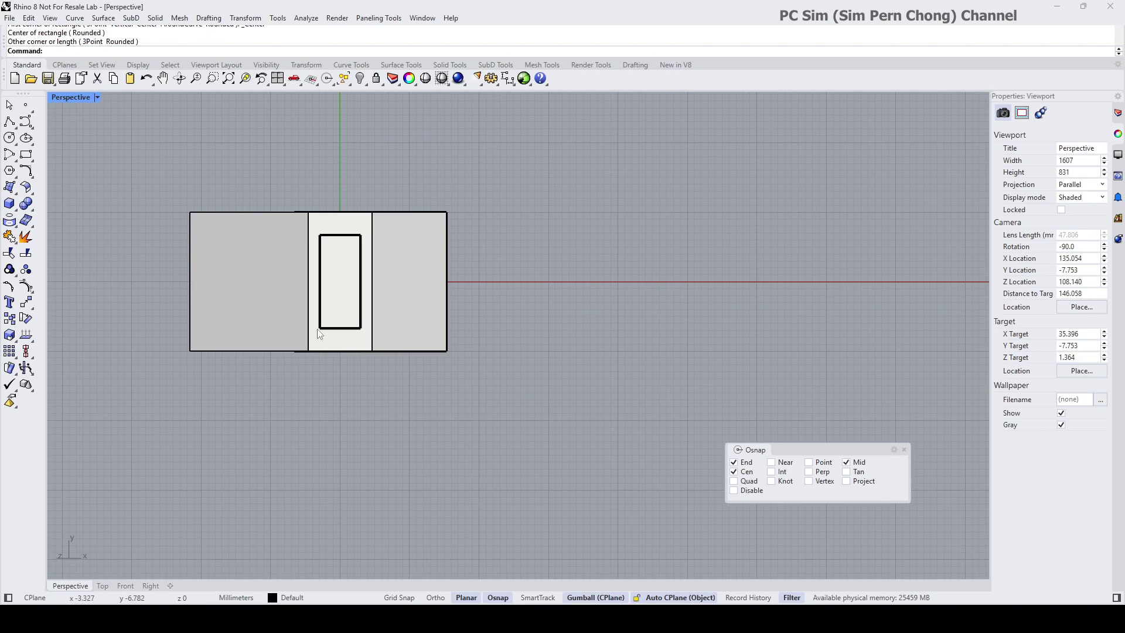
pyautogui.keyDown('shift'); pyautogui.moveTo(246, 189); pyautogui.dragTo(429, 240, button='right'); pyautogui.keyUp('shift')
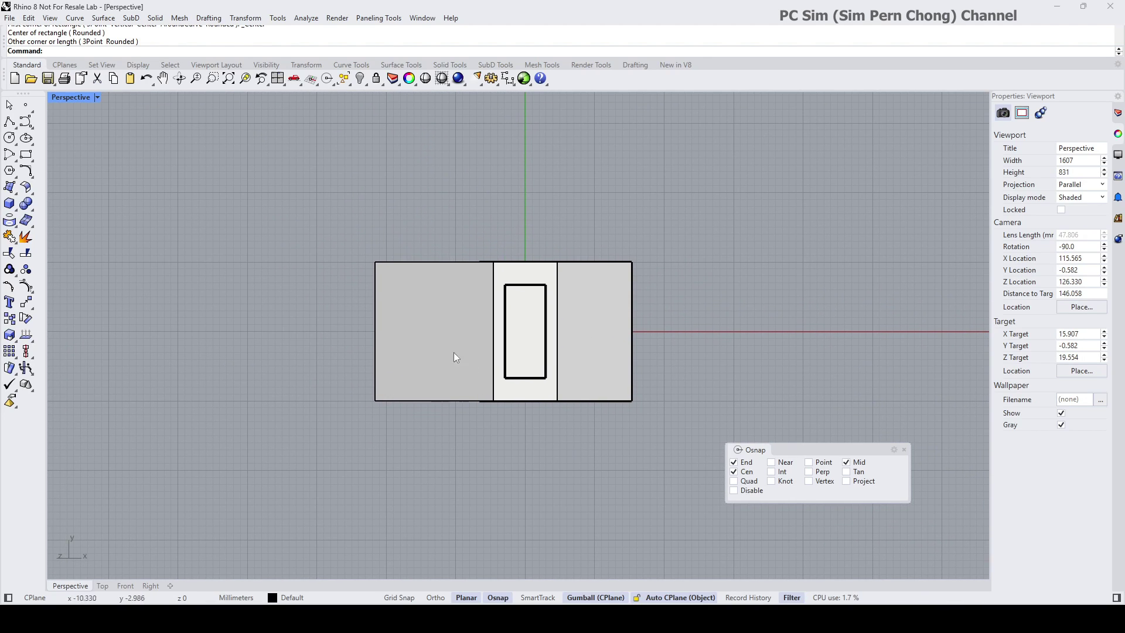
pyautogui.click(59, 104)
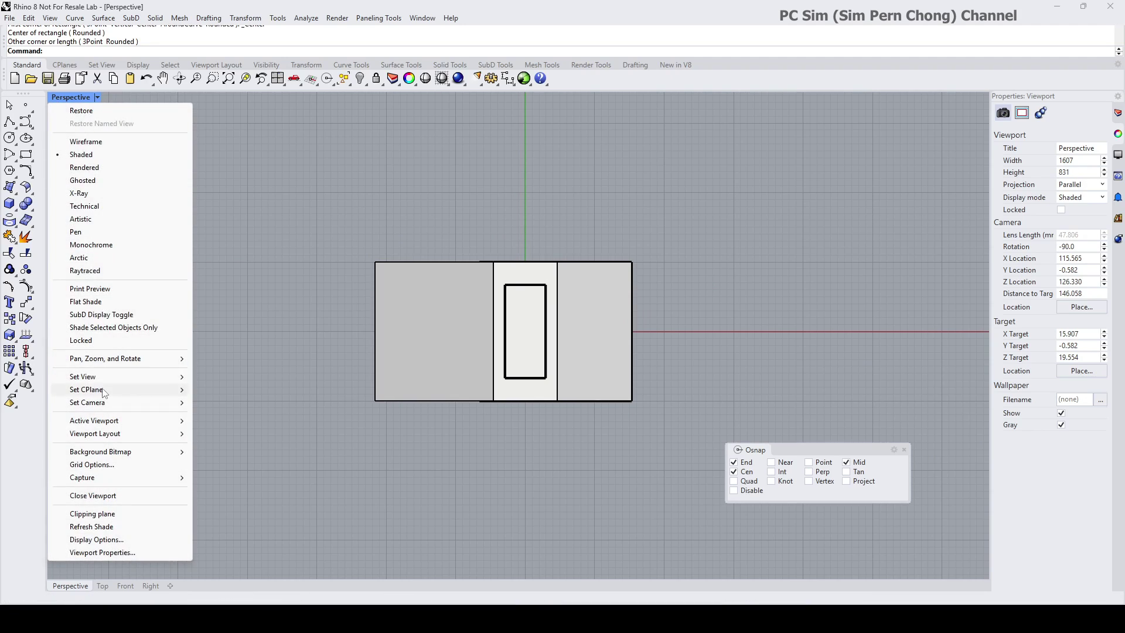
pyautogui.moveTo(88, 378)
pyautogui.click(229, 472)
pyautogui.moveTo(266, 468); pyautogui.dragTo(429, 382, button='right')
pyautogui.scroll(-6, 406, 389)
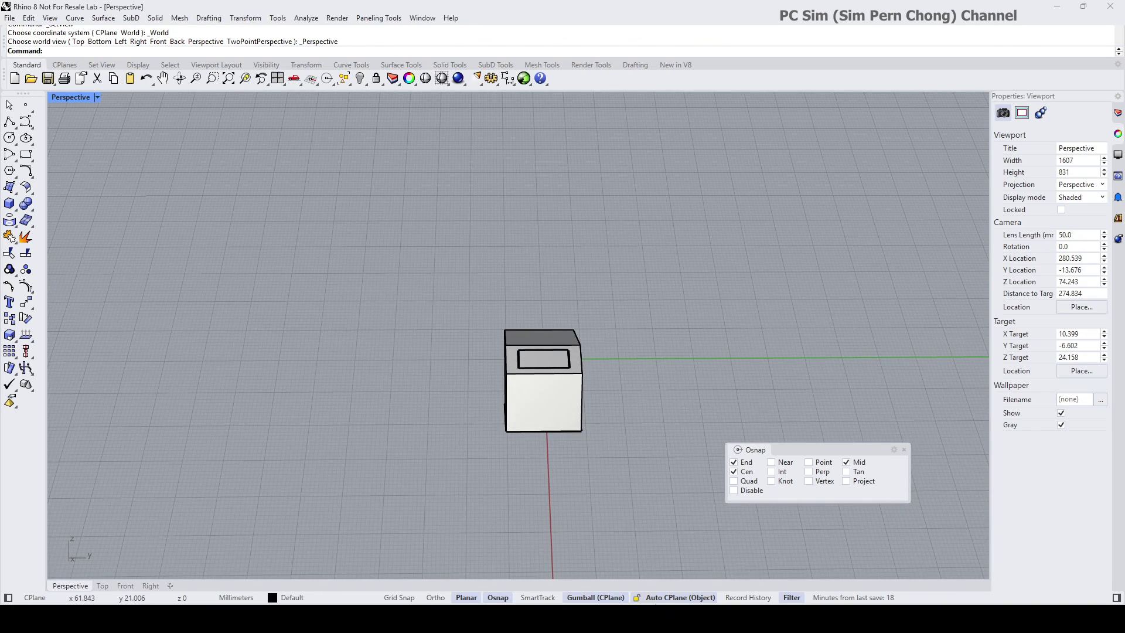
# Turn off Auto CPlane alignment and bring the slanted face with the rectangle into close view.
pyautogui.click(670, 598)
pyautogui.moveTo(550, 478); pyautogui.dragTo(668, 481, button='right')
pyautogui.scroll(8, 596, 396)
pyautogui.keyDown('shift'); pyautogui.moveTo(575, 391); pyautogui.dragTo(545, 363, button='right'); pyautogui.keyUp('shift')
pyautogui.scroll(5, 554, 350)
pyautogui.scroll(2, 529, 356)
pyautogui.scroll(3, 531, 358)
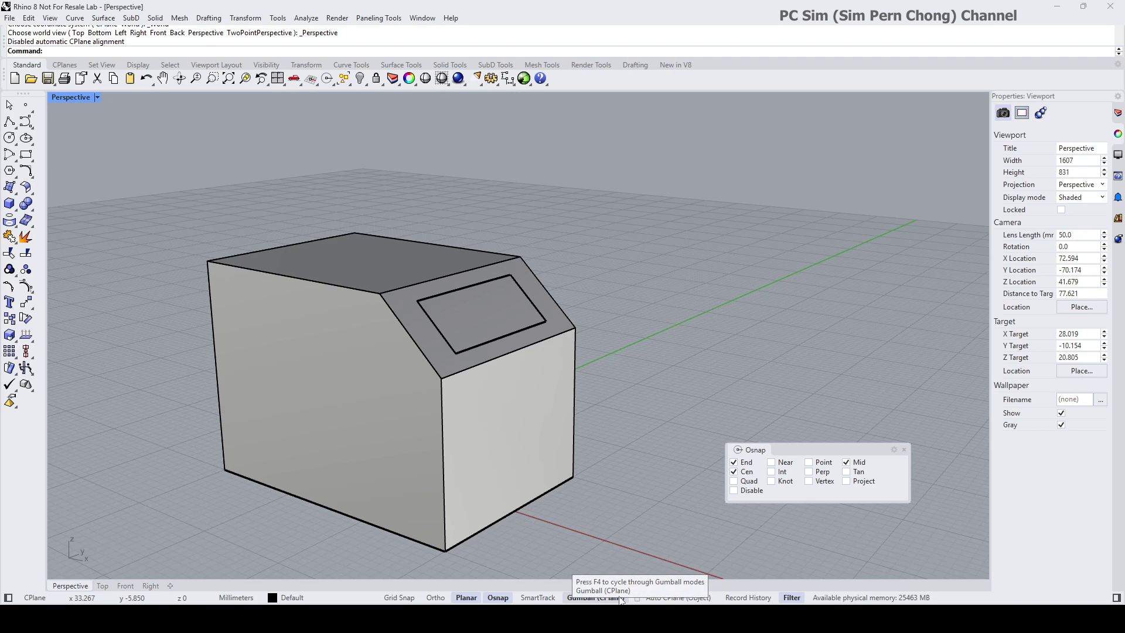
# Select the rectangle on the slanted face and set the Gumball alignment to Object.
pyautogui.click(495, 339)
pyautogui.moveTo(497, 335)
pyautogui.mouseDown(button='right')
pyautogui.moveTo(572, 326)
pyautogui.moveTo(502, 342)
pyautogui.mouseUp(button='right')
pyautogui.scroll(4, 485, 299)
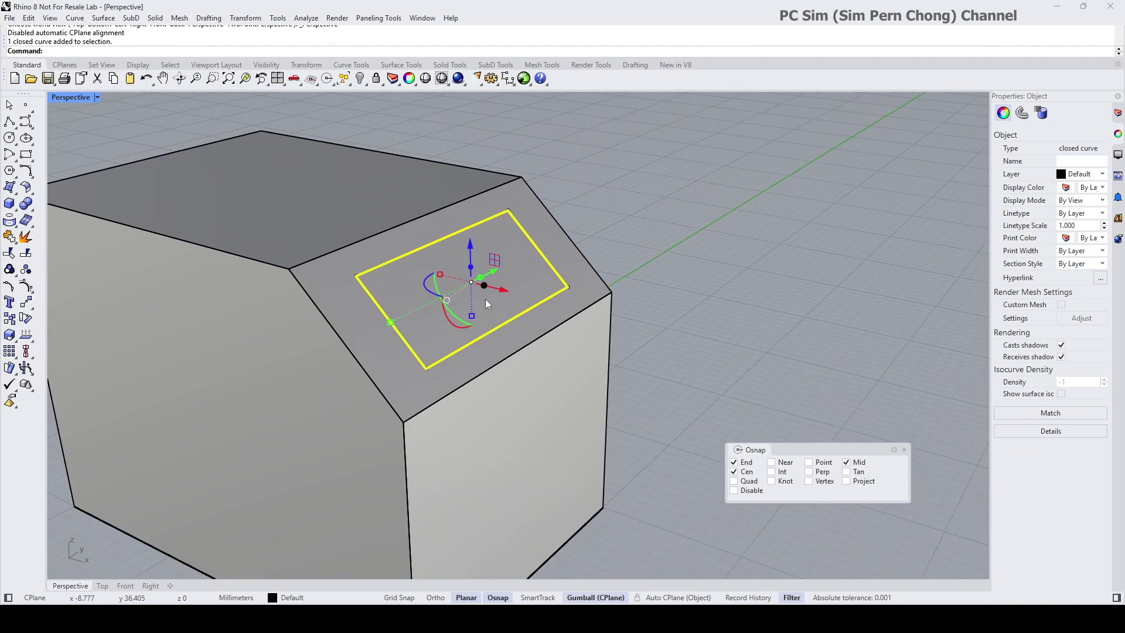
pyautogui.scroll(1, 485, 299)
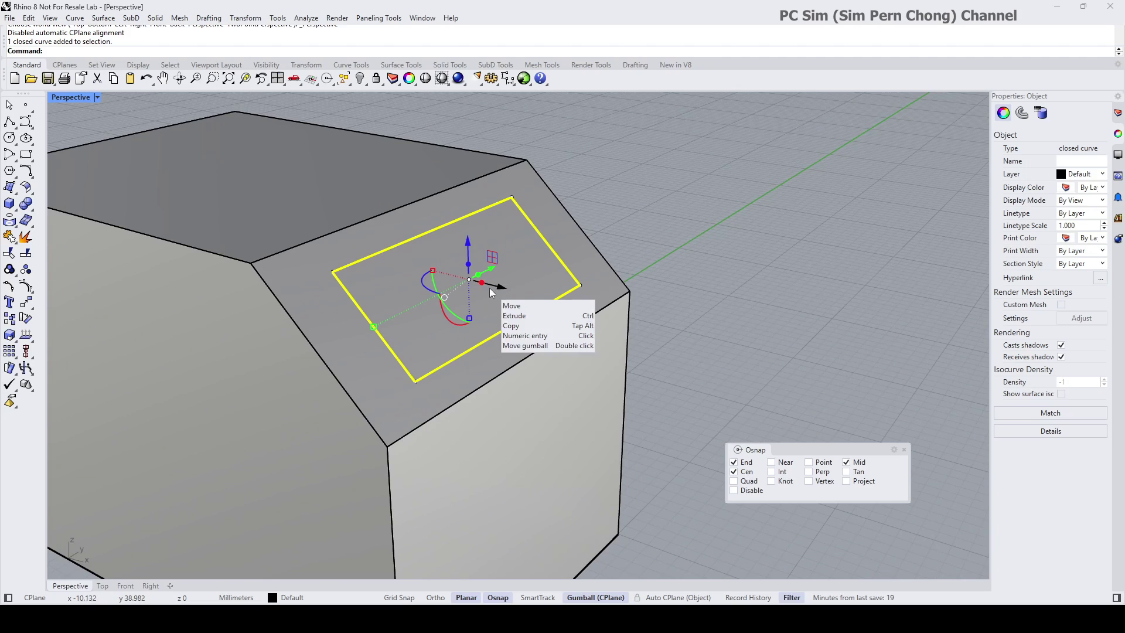
pyautogui.rightClick(593, 597)
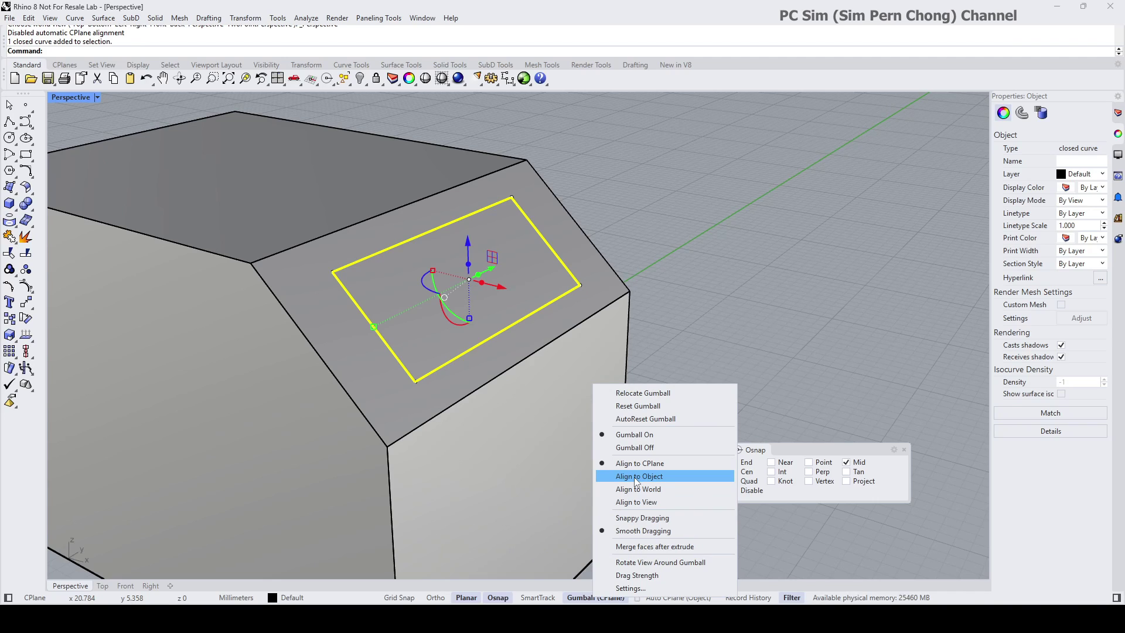
pyautogui.click(637, 480)
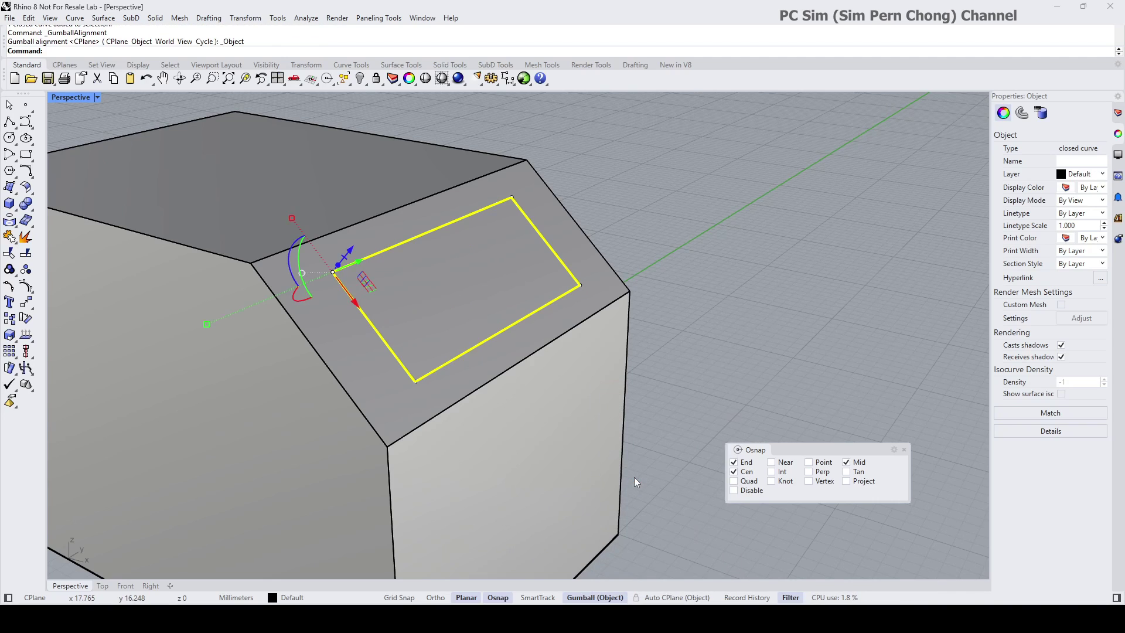
# Extrude the rectangle on the slanted face into the box with the Gumball using a distance of -2.
pyautogui.moveTo(337, 284); pyautogui.dragTo(402, 288, button='right')
pyautogui.scroll(3, 402, 288)
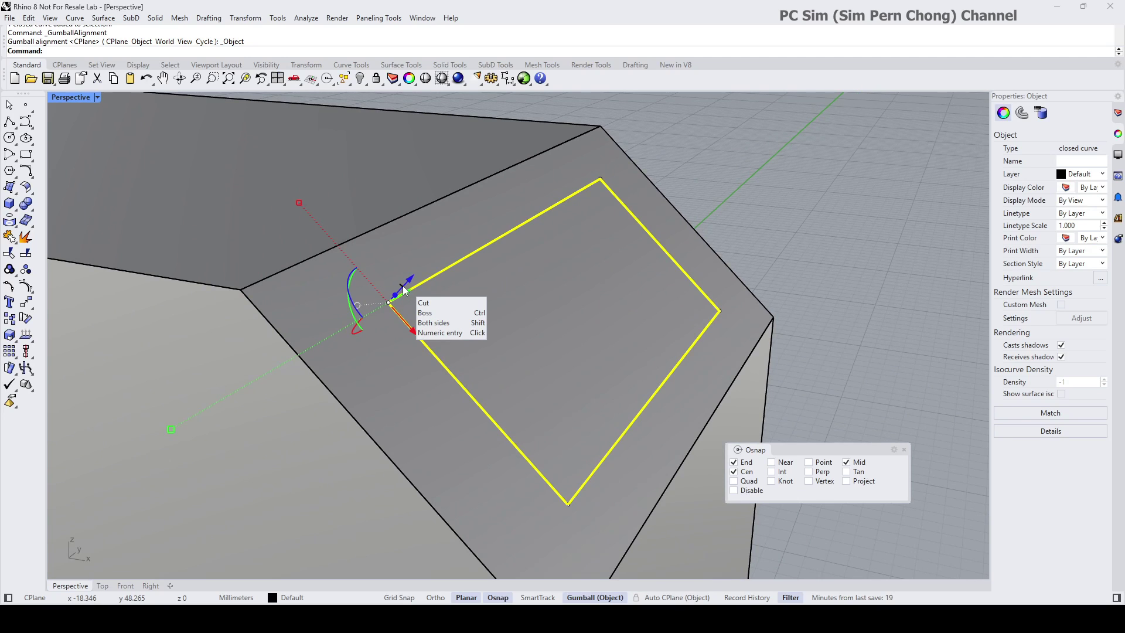
pyautogui.scroll(-1, 424, 302)
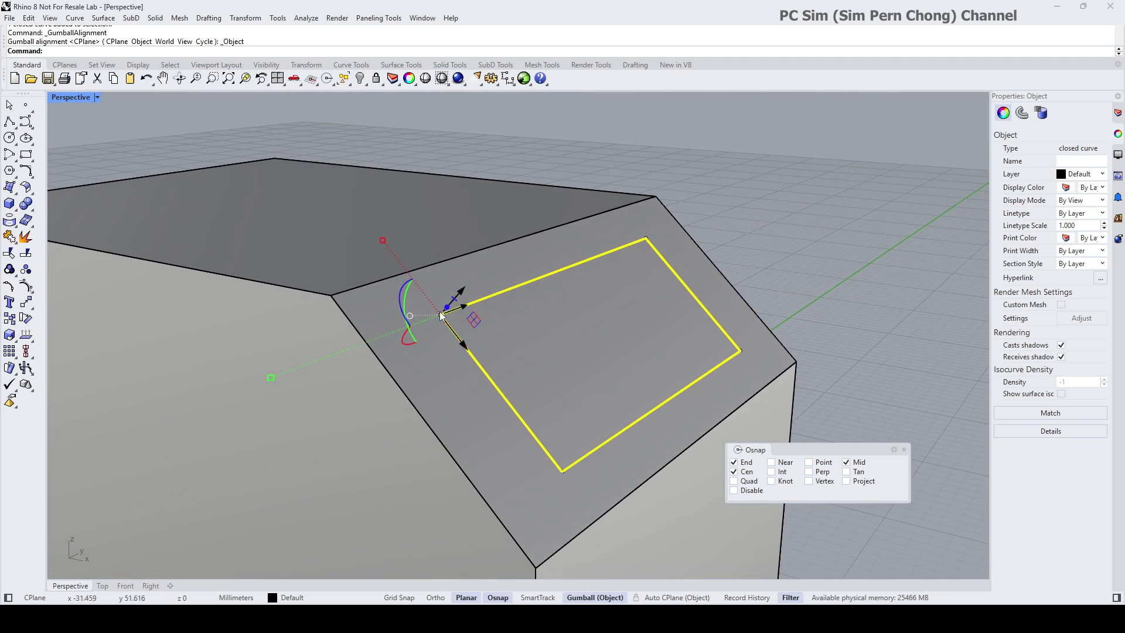
pyautogui.scroll(-2, 480, 345)
pyautogui.keyDown('shift'); pyautogui.moveTo(492, 351); pyautogui.dragTo(415, 346, button='right'); pyautogui.keyUp('shift')
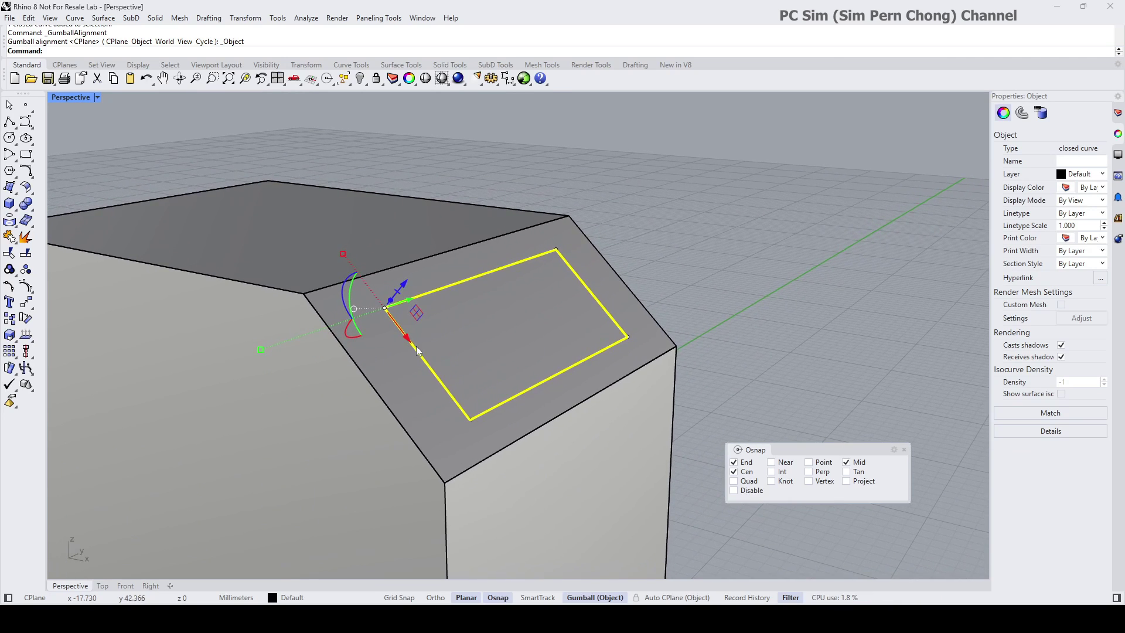
pyautogui.click(399, 290)
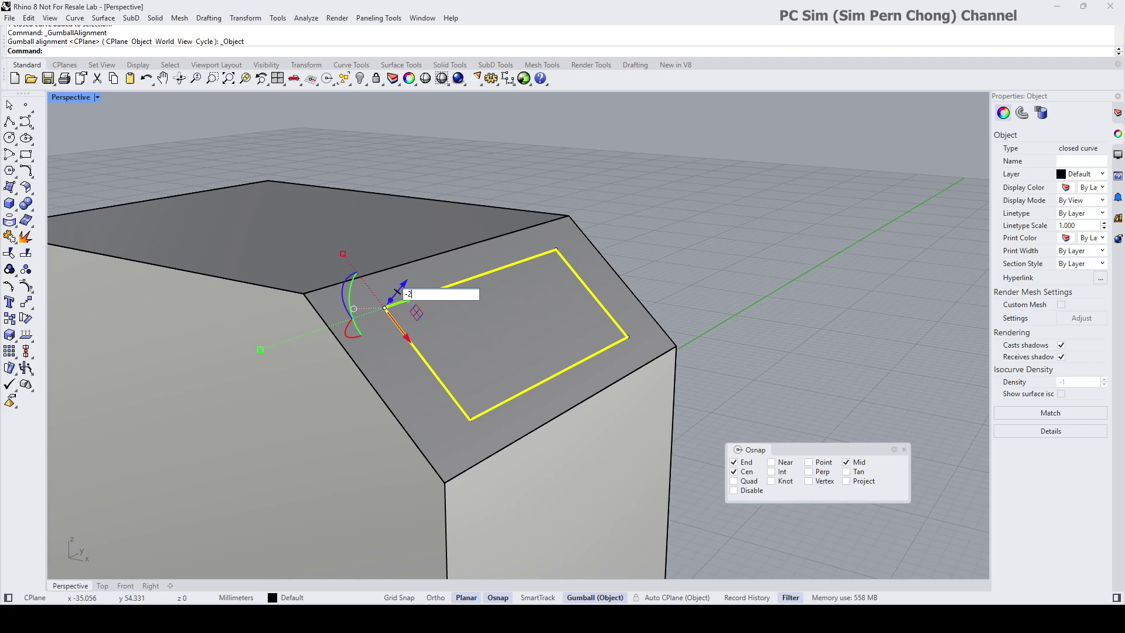
pyautogui.press('Return')
pyautogui.press('Escape')
# Check the resulting solid by selecting it and undo the Gumball extrusion of the rectangle.
pyautogui.moveTo(414, 301); pyautogui.dragTo(637, 300, button='right')
pyautogui.click(639, 431)
pyautogui.moveTo(590, 422); pyautogui.dragTo(601, 369, button='right')
pyautogui.hotkey('ctrl', 'z')
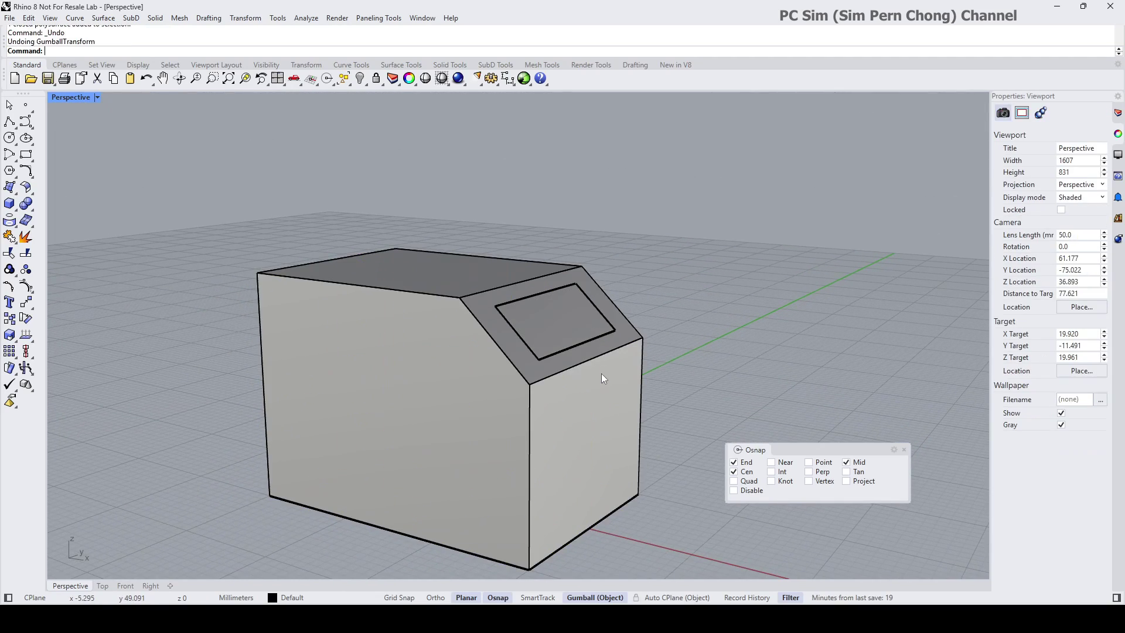
# Extrude the rectangle 10 mm outward from the slanted face with the Gumball as a boss joined to the box.
pyautogui.scroll(5, 591, 379)
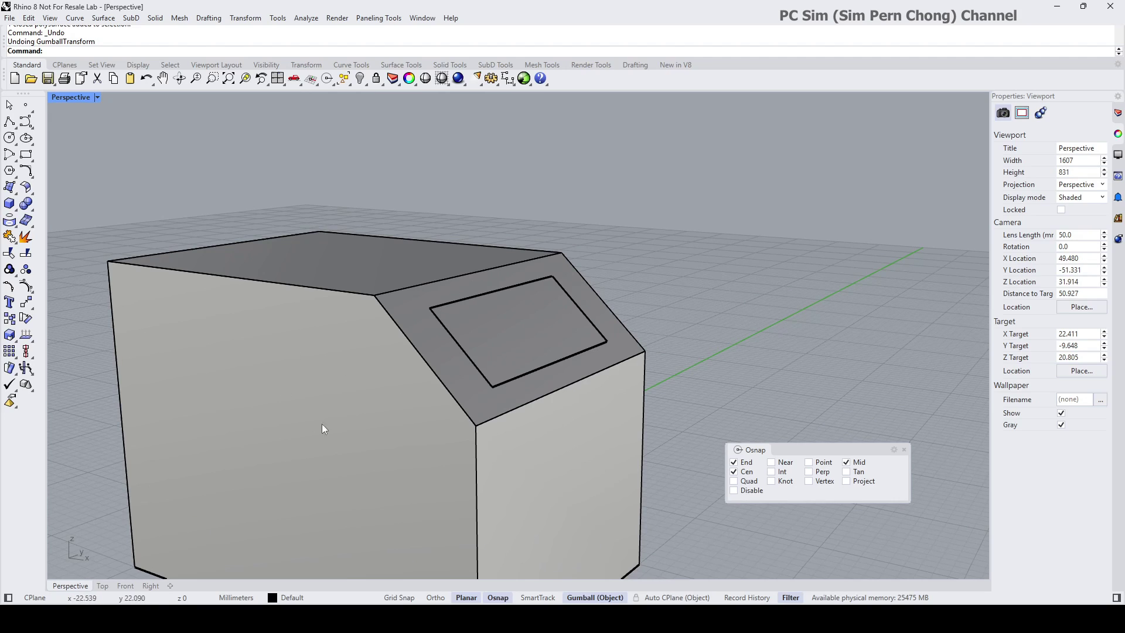
pyautogui.keyDown('shift'); pyautogui.moveTo(367, 399); pyautogui.dragTo(346, 395, button='right'); pyautogui.keyUp('shift')
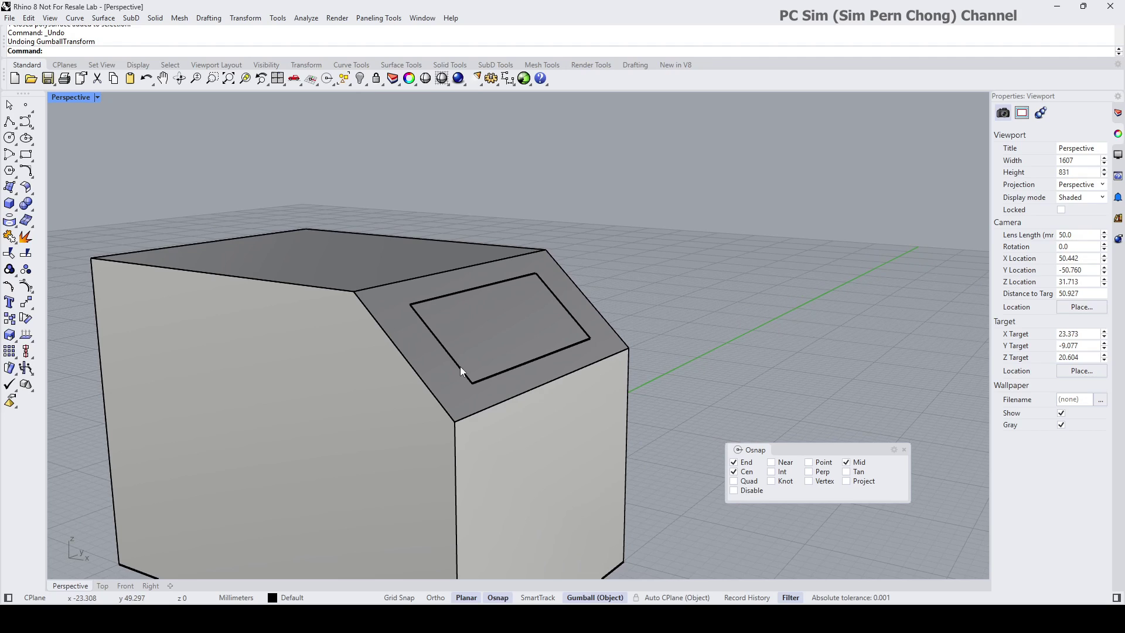
pyautogui.click(461, 368)
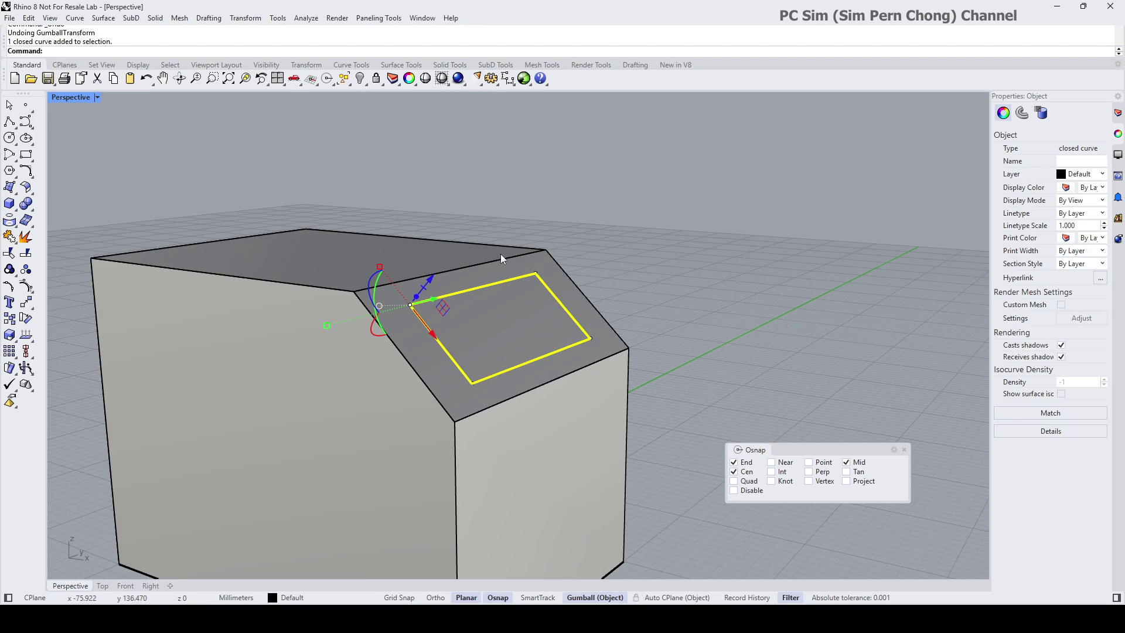
pyautogui.click(429, 293)
pyautogui.moveTo(451, 292); pyautogui.dragTo(439, 293)
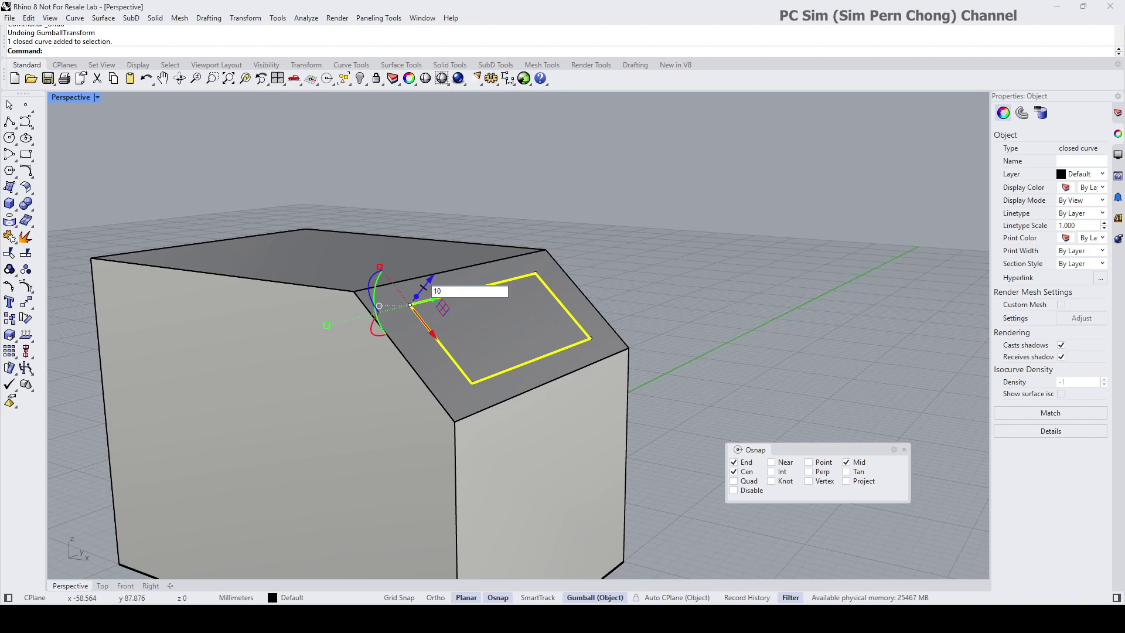
pyautogui.press('Return')
pyautogui.press('Escape')
# Select the extruded boss to check whether it forms one solid with the box, and examine the shape from several angles.
pyautogui.moveTo(447, 300); pyautogui.dragTo(484, 346, button='right')
pyautogui.scroll(-4, 520, 346)
pyautogui.click(575, 336)
pyautogui.moveTo(575, 335); pyautogui.dragTo(499, 364, button='right')
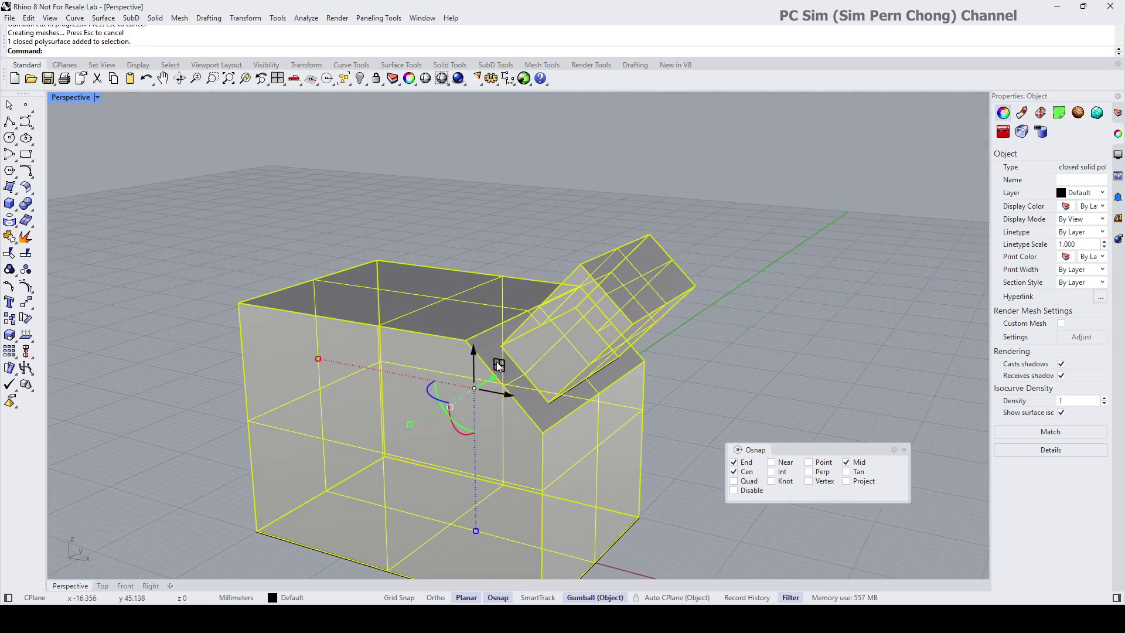
pyautogui.scroll(-3, 355, 384)
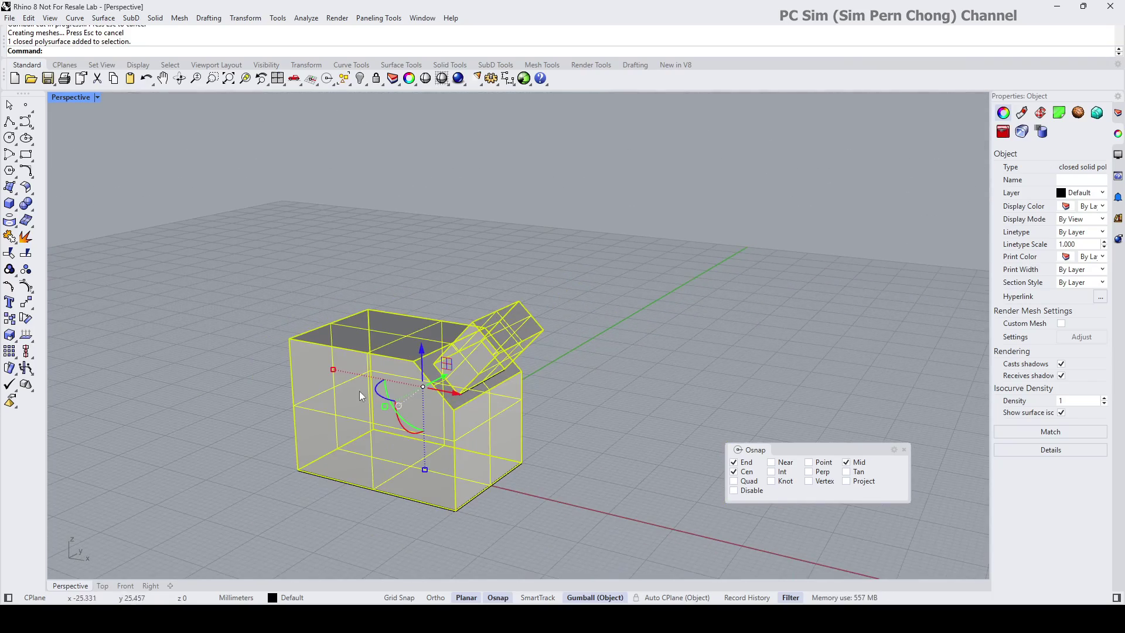
pyautogui.click(578, 401)
pyautogui.keyDown('shift'); pyautogui.moveTo(577, 401); pyautogui.dragTo(630, 406, button='right'); pyautogui.keyUp('shift')
pyautogui.scroll(4, 598, 394)
pyautogui.scroll(2, 646, 394)
pyautogui.scroll(-2, 646, 394)
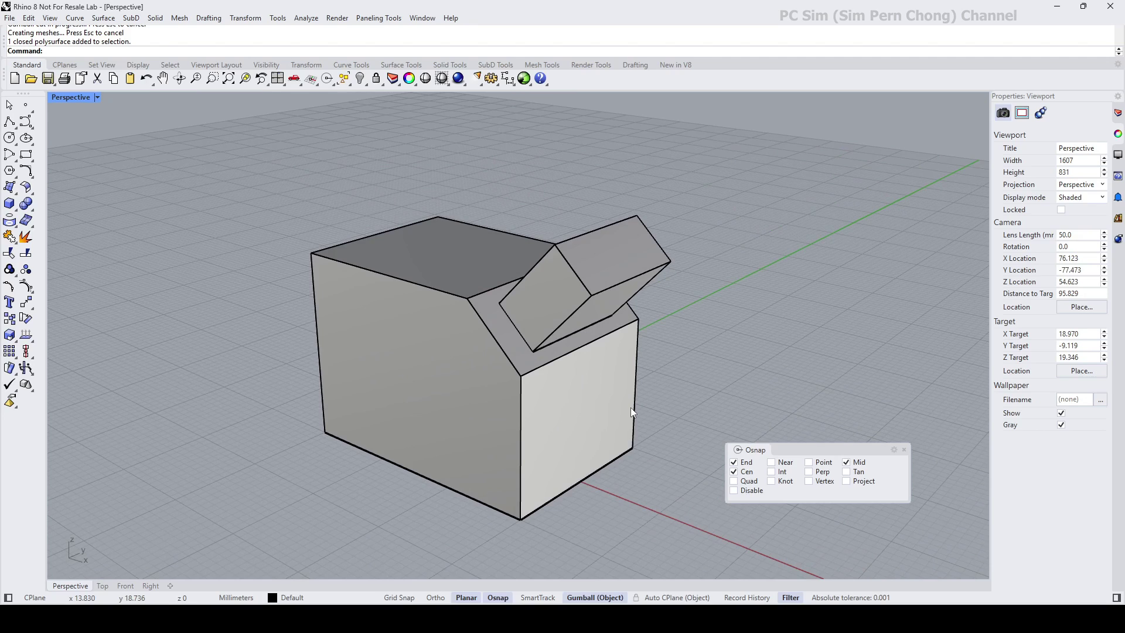